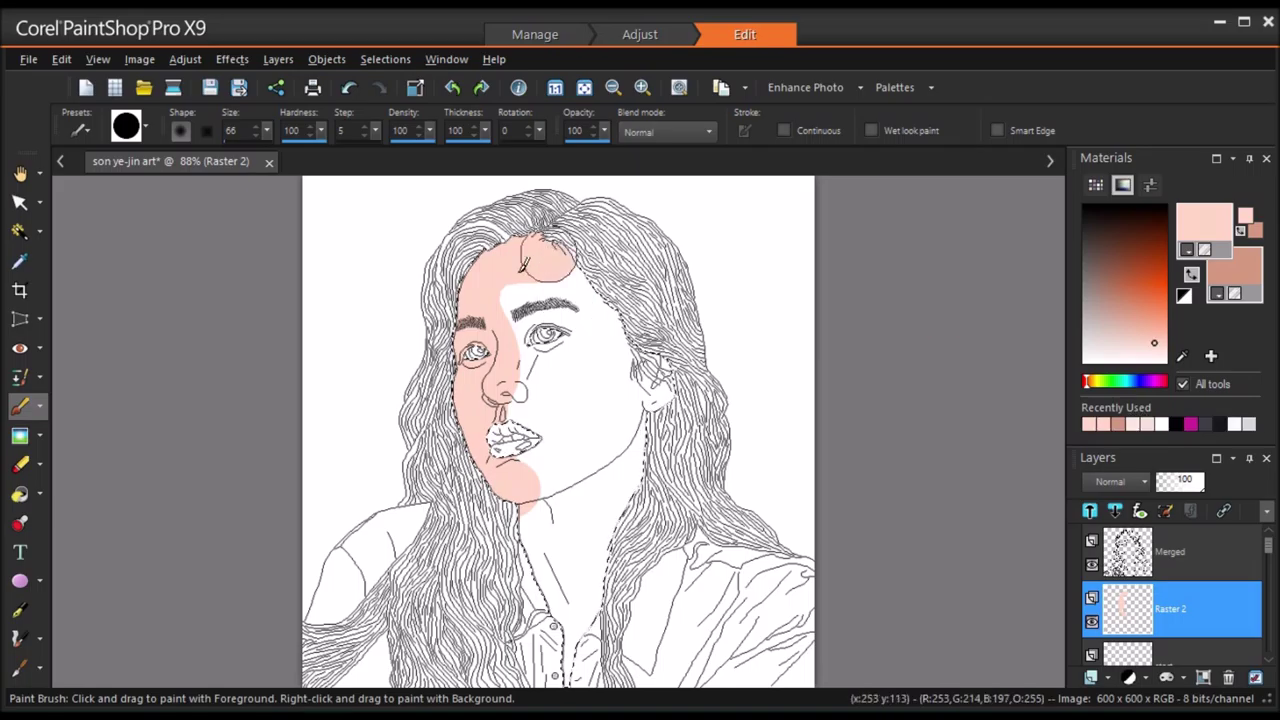
Try painting the face and neck skin inside the selection with light pink tones
click(521, 348)
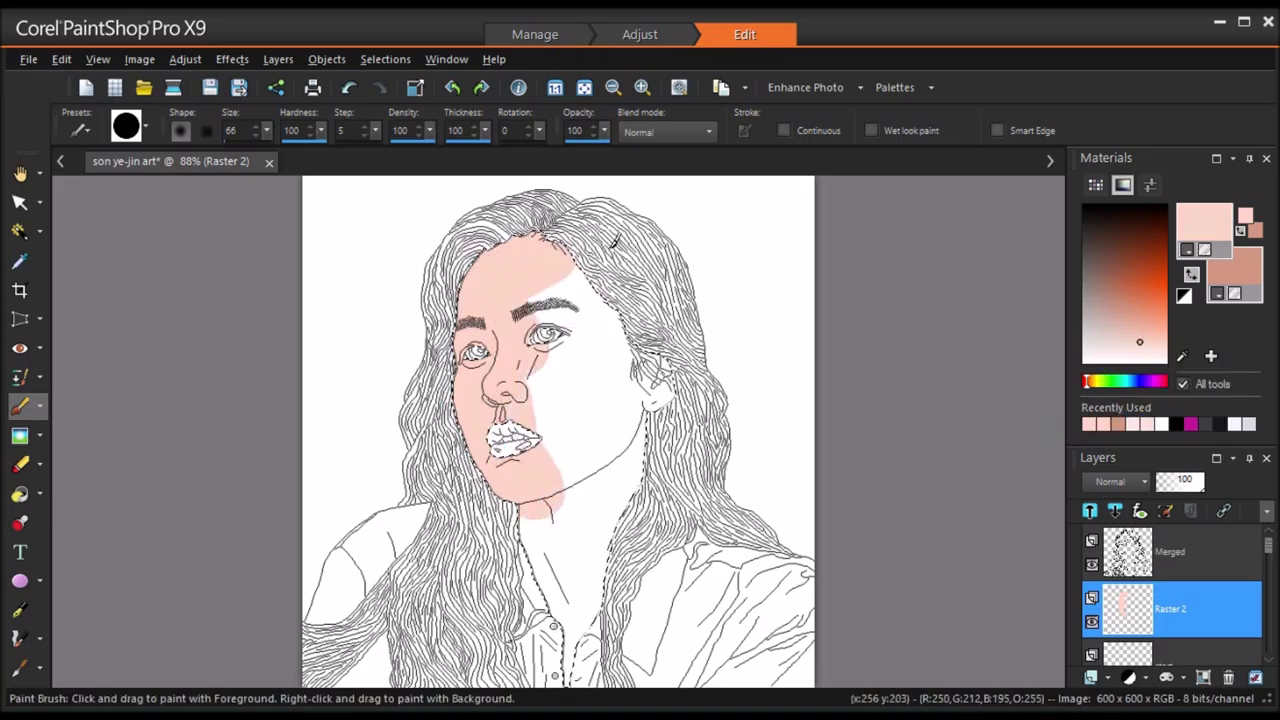
click(349, 87)
click(349, 87)
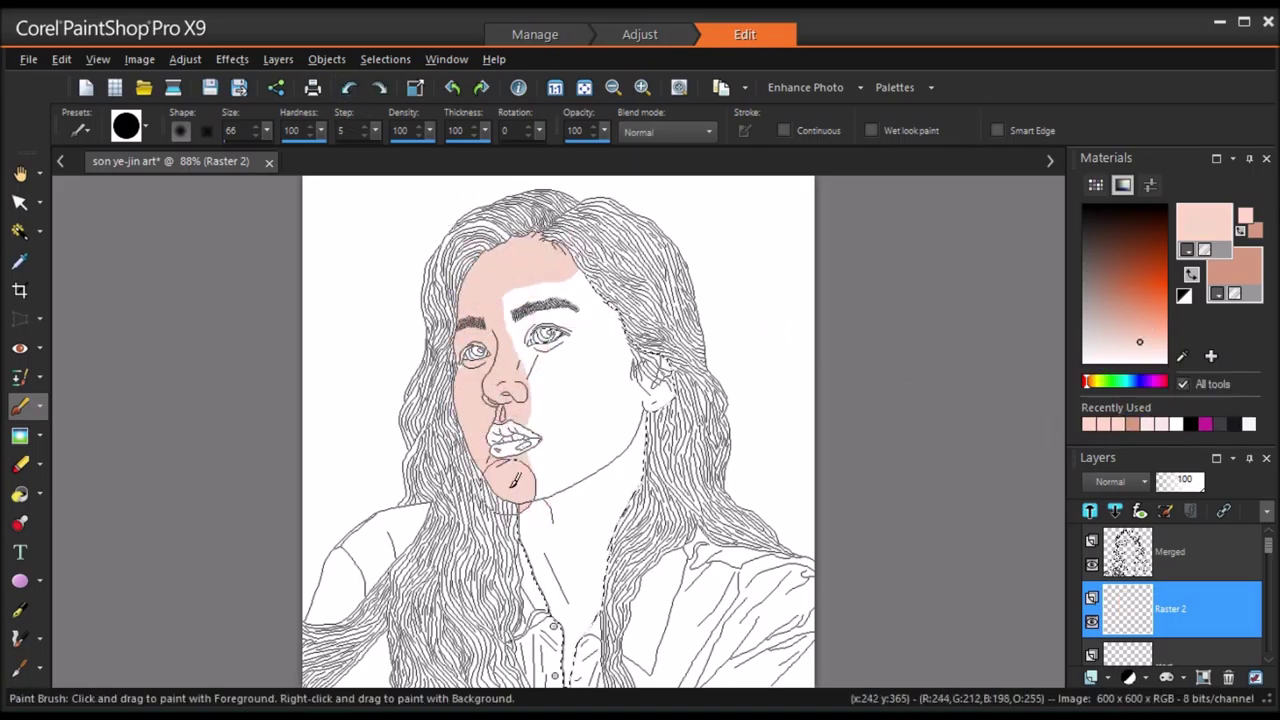
mouse_move(531, 456)
mouse_down()
mouse_move(597, 560)
mouse_move(599, 492)
mouse_up()
key(ctrl+d)
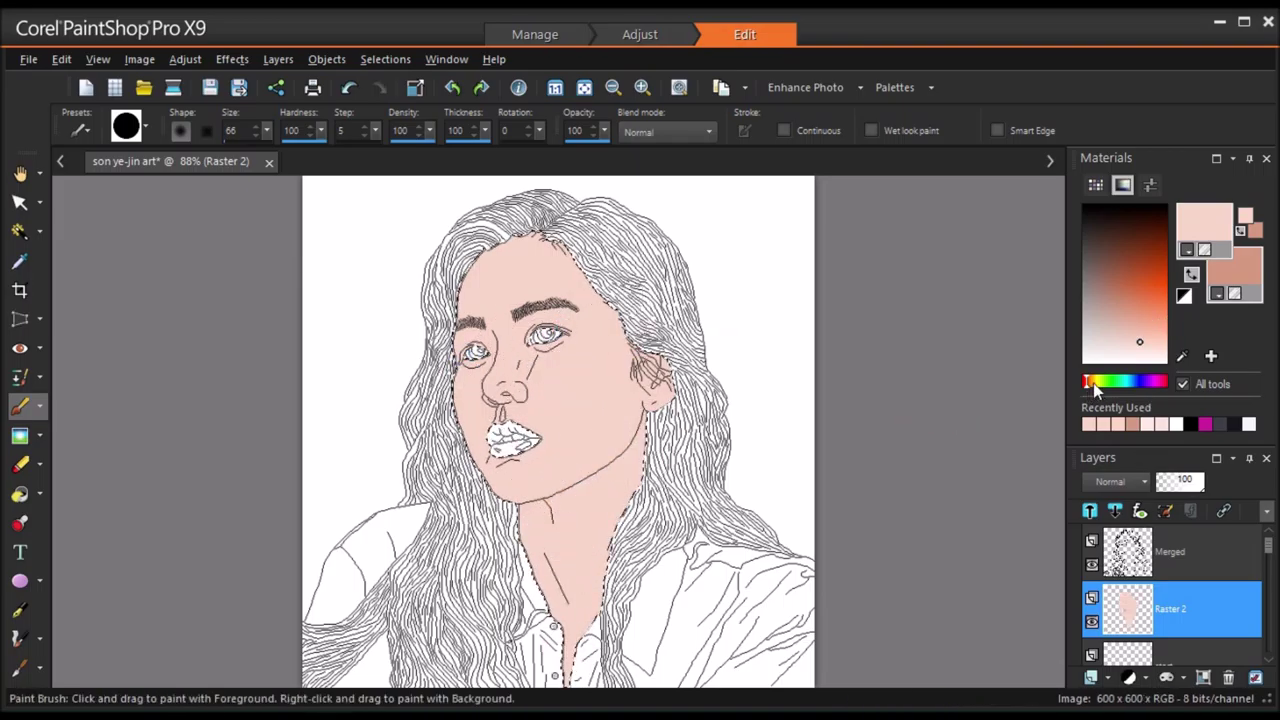
Shift the paint colour to a light peach and paint the selected face and neck skin with a large brush
click(1091, 385)
drag(268, 132, 277, 141)
mouse_move(497, 268)
mouse_down()
mouse_move(483, 348)
mouse_move(545, 655)
mouse_move(590, 312)
mouse_up()
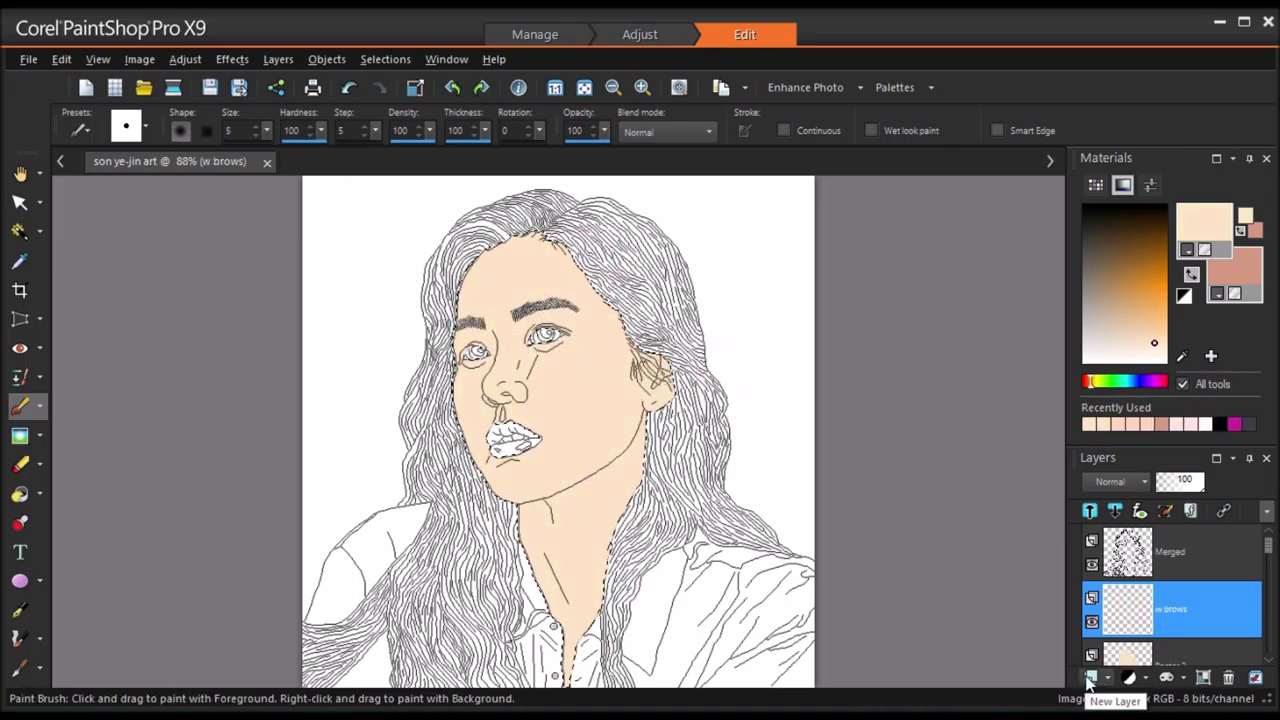
Add a raster layer and paint paler peach highlights on the cheek, nose, forehead and neck at brush size 6, undoing the last stroke
click(1091, 678)
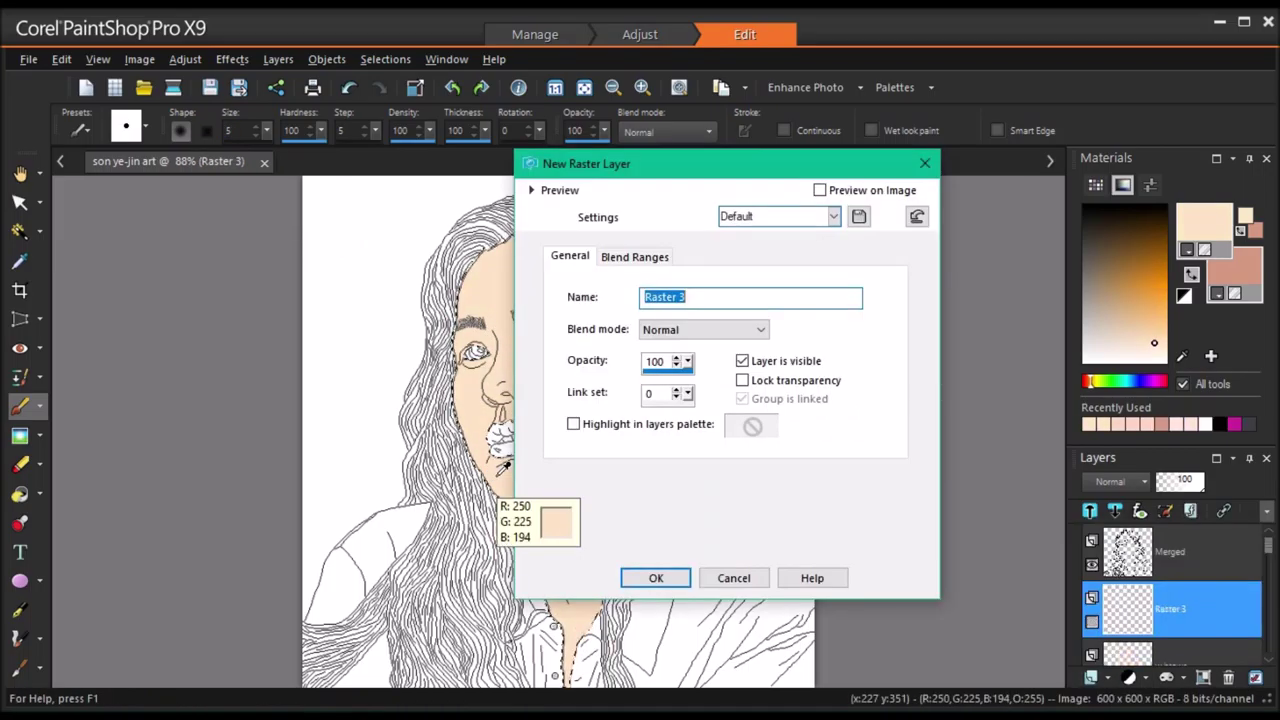
click(680, 579)
drag(265, 130, 267, 134)
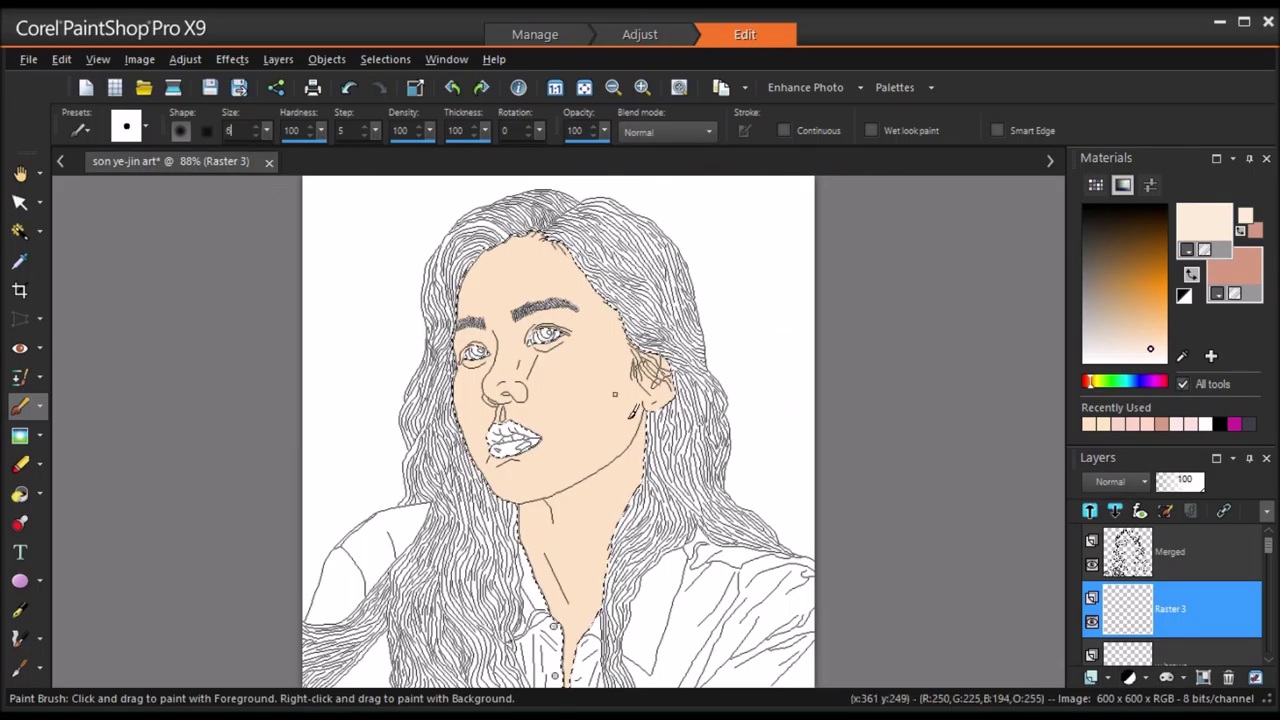
drag(610, 346, 554, 384)
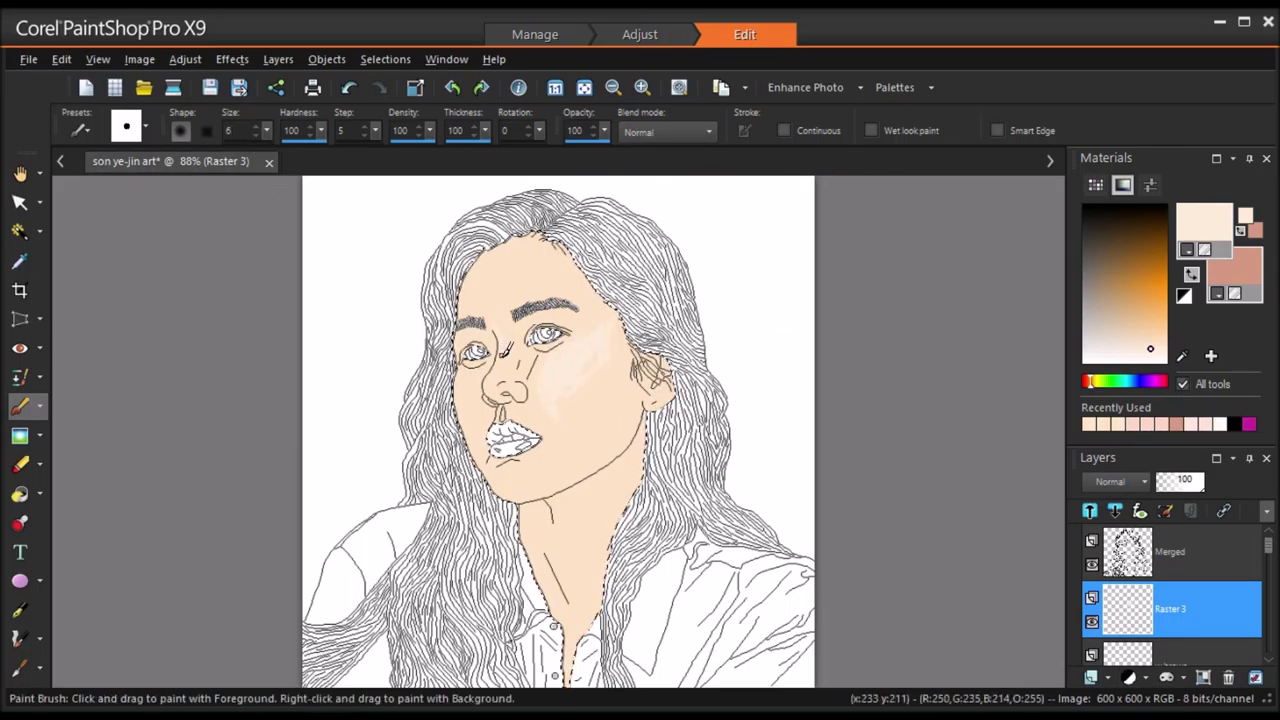
drag(495, 366, 491, 331)
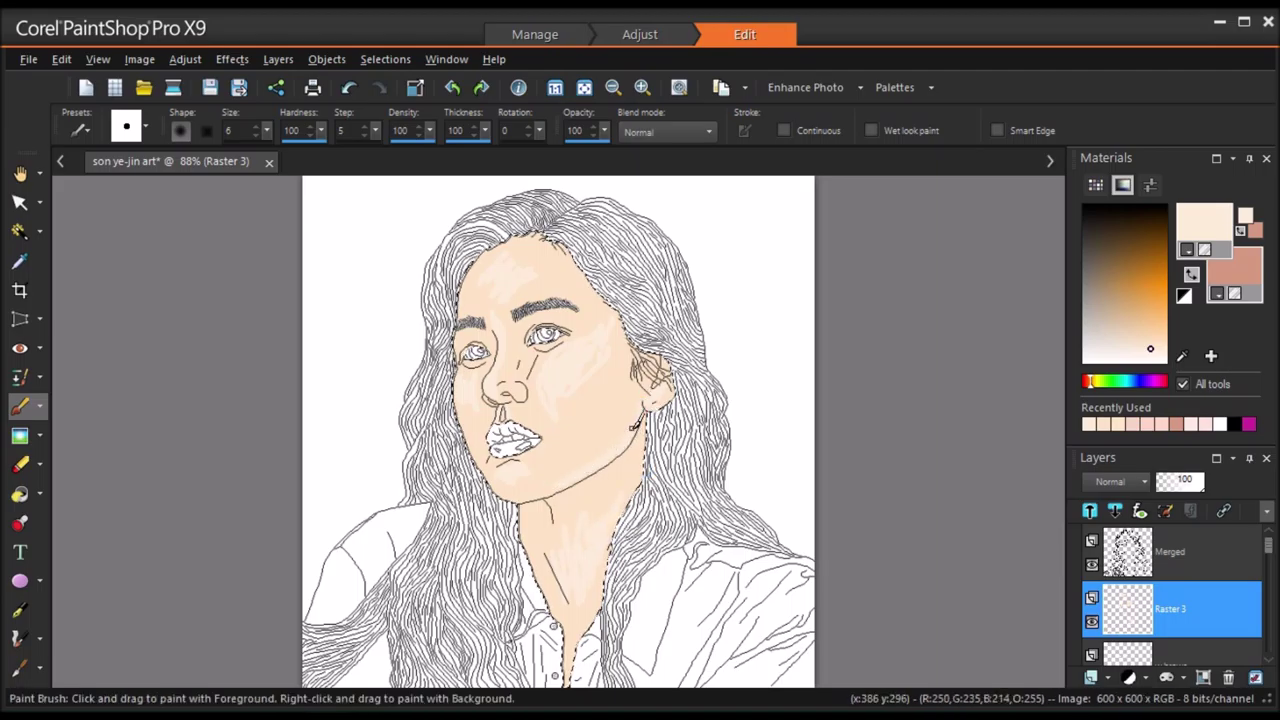
click(349, 88)
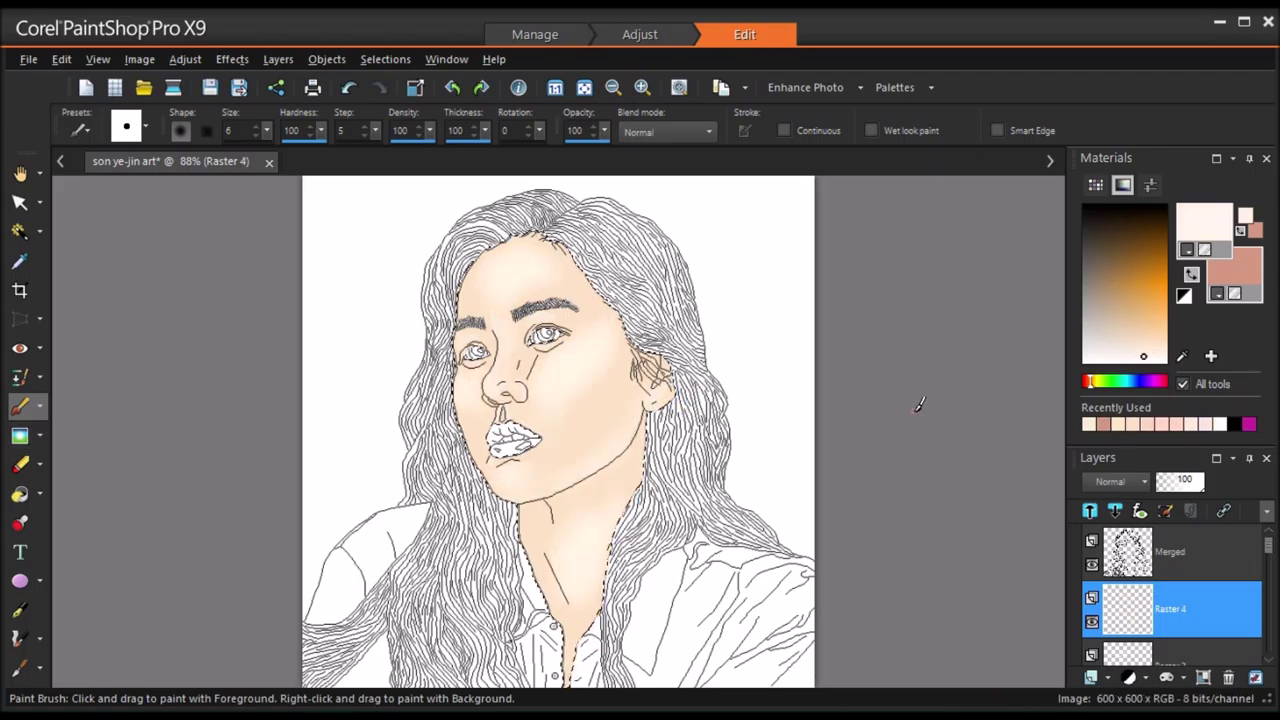
Swap the foreground and background colours and airbrush reddish-tan shading at size 14 on the cheek, forehead edges and around the eyes and nose
click(1191, 274)
click(40, 405)
click(110, 432)
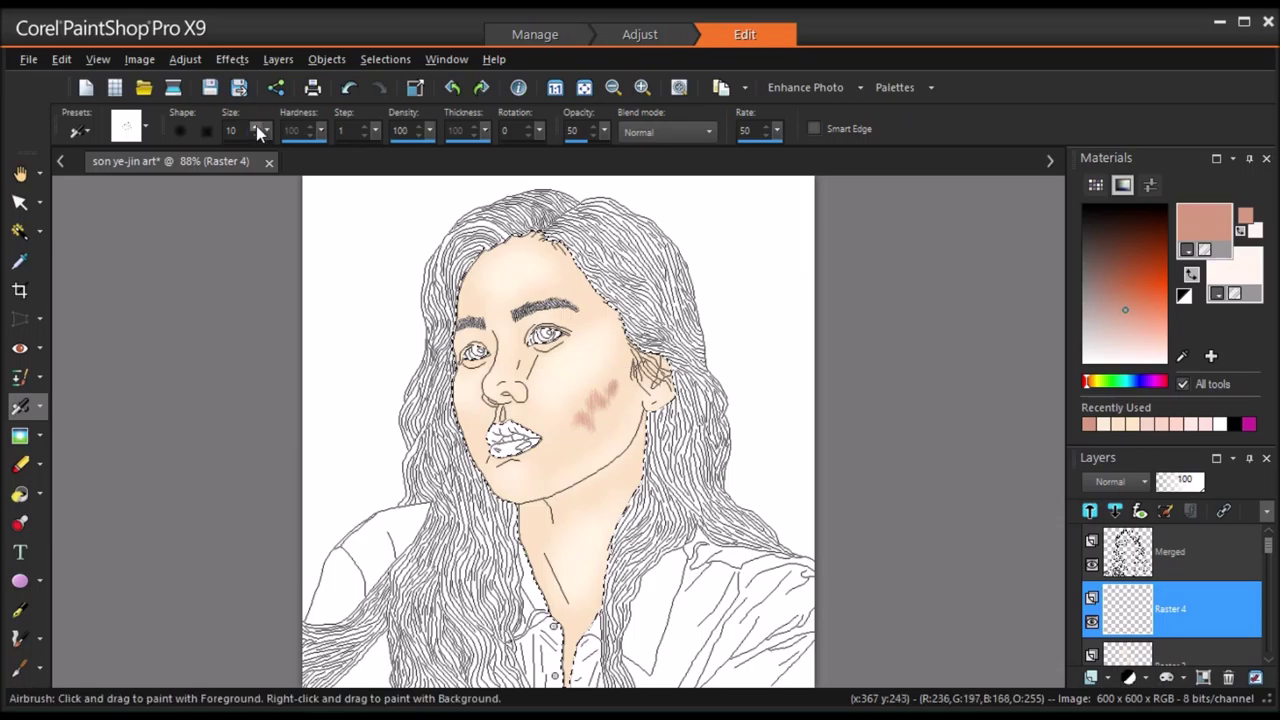
mouse_move(573, 434)
mouse_down()
mouse_move(610, 398)
mouse_move(585, 428)
mouse_up()
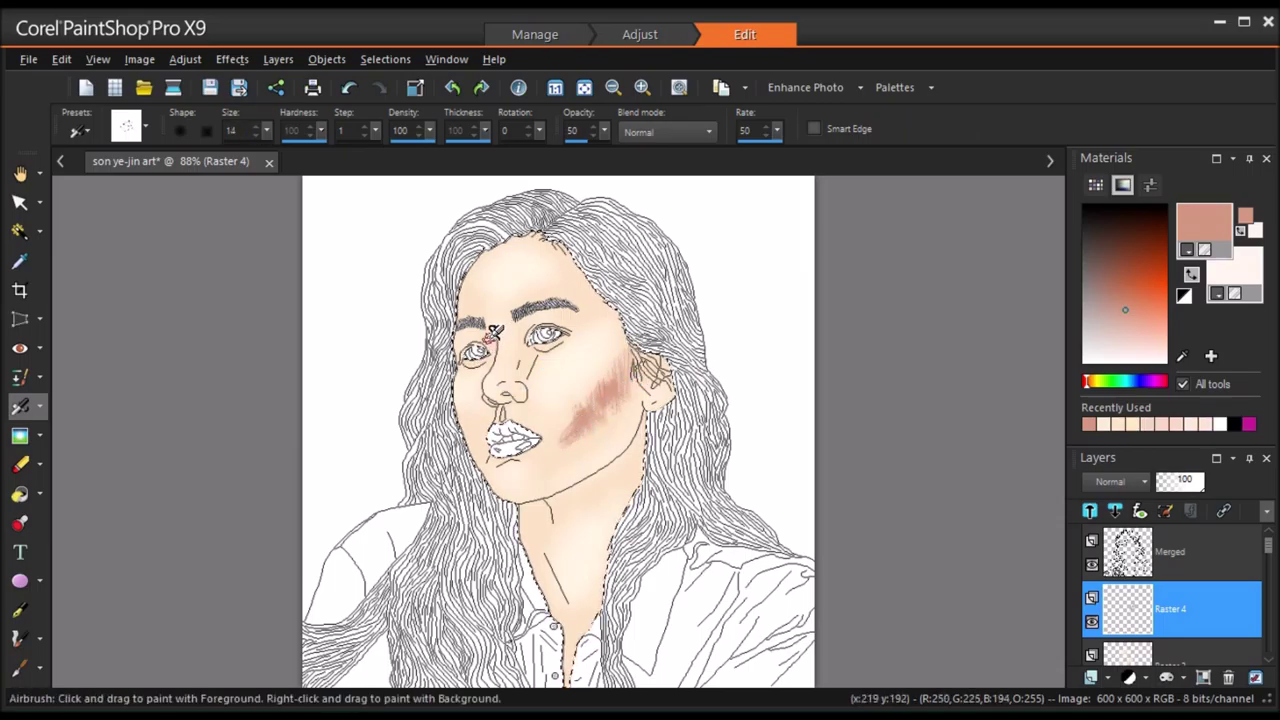
drag(532, 352, 563, 346)
mouse_move(487, 361)
mouse_down()
mouse_move(496, 401)
mouse_move(517, 390)
mouse_move(507, 455)
mouse_move(518, 458)
mouse_move(531, 390)
mouse_up()
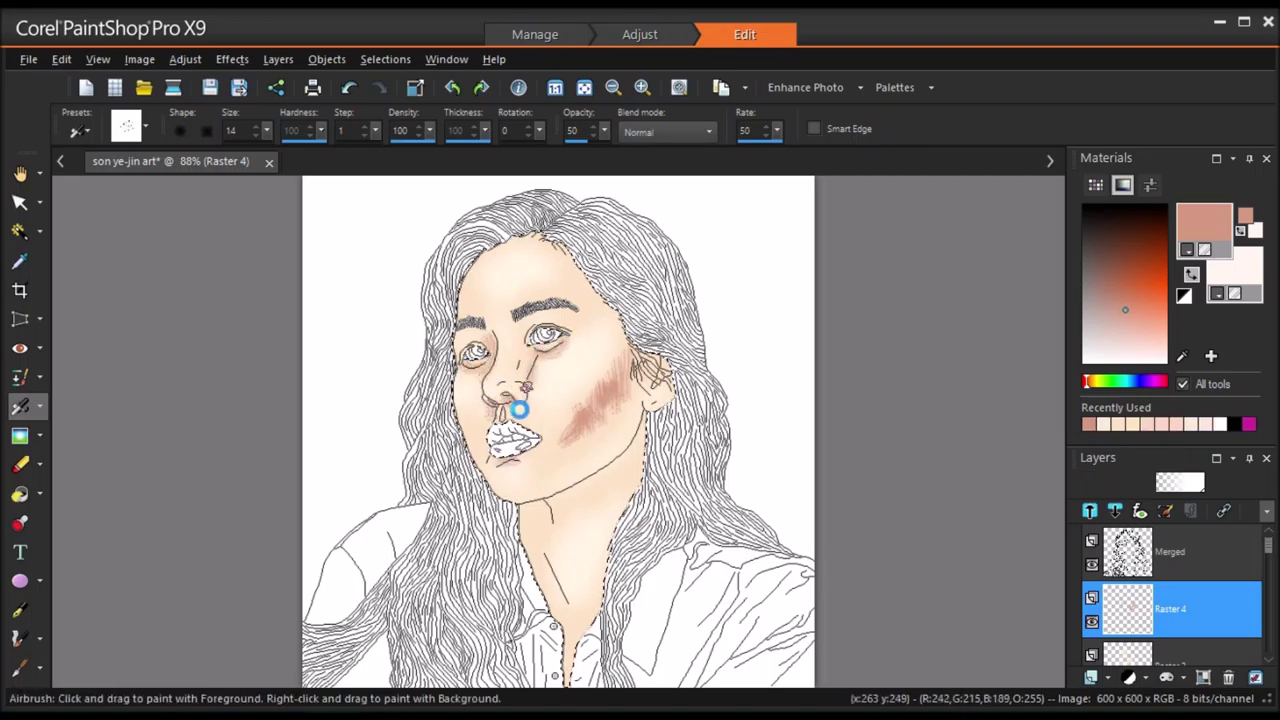
drag(458, 371, 466, 372)
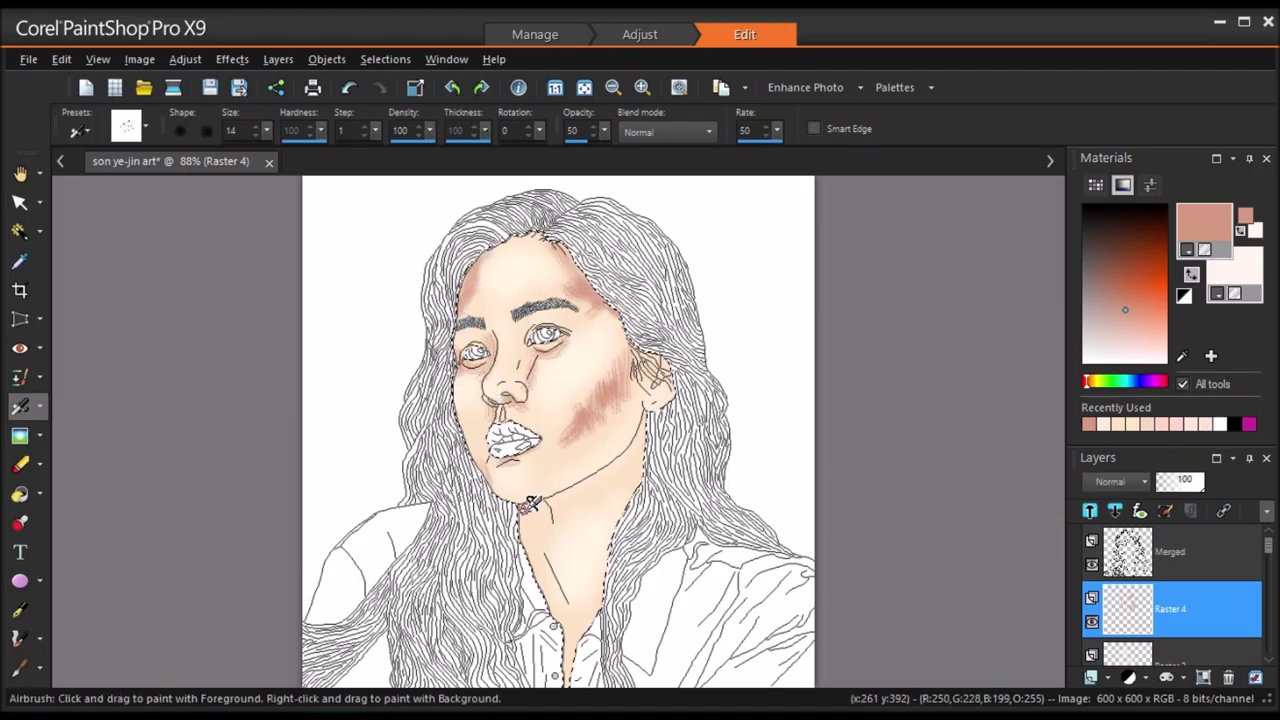
Airbrush reddish-tan shading under the jaw and down both sides of the neck
mouse_move(532, 503)
mouse_down()
mouse_move(527, 539)
mouse_move(524, 525)
mouse_move(545, 515)
mouse_move(546, 570)
mouse_up()
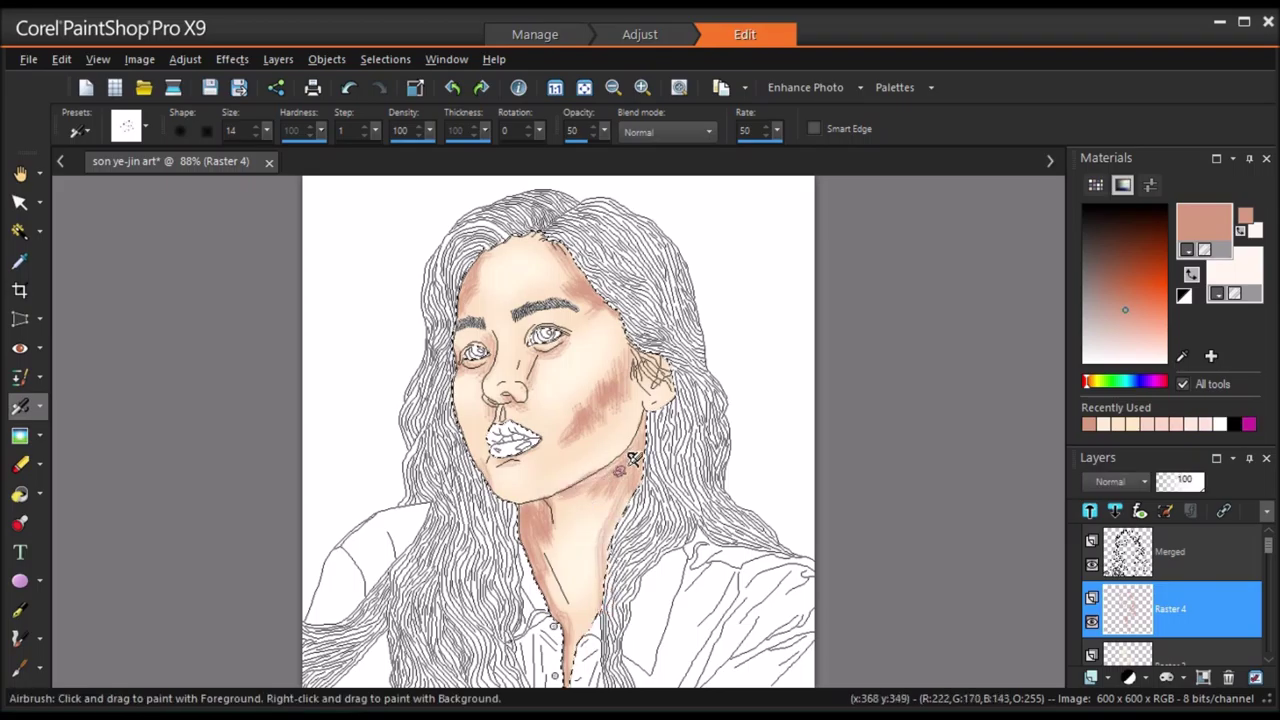
drag(592, 550, 605, 516)
drag(556, 582, 542, 553)
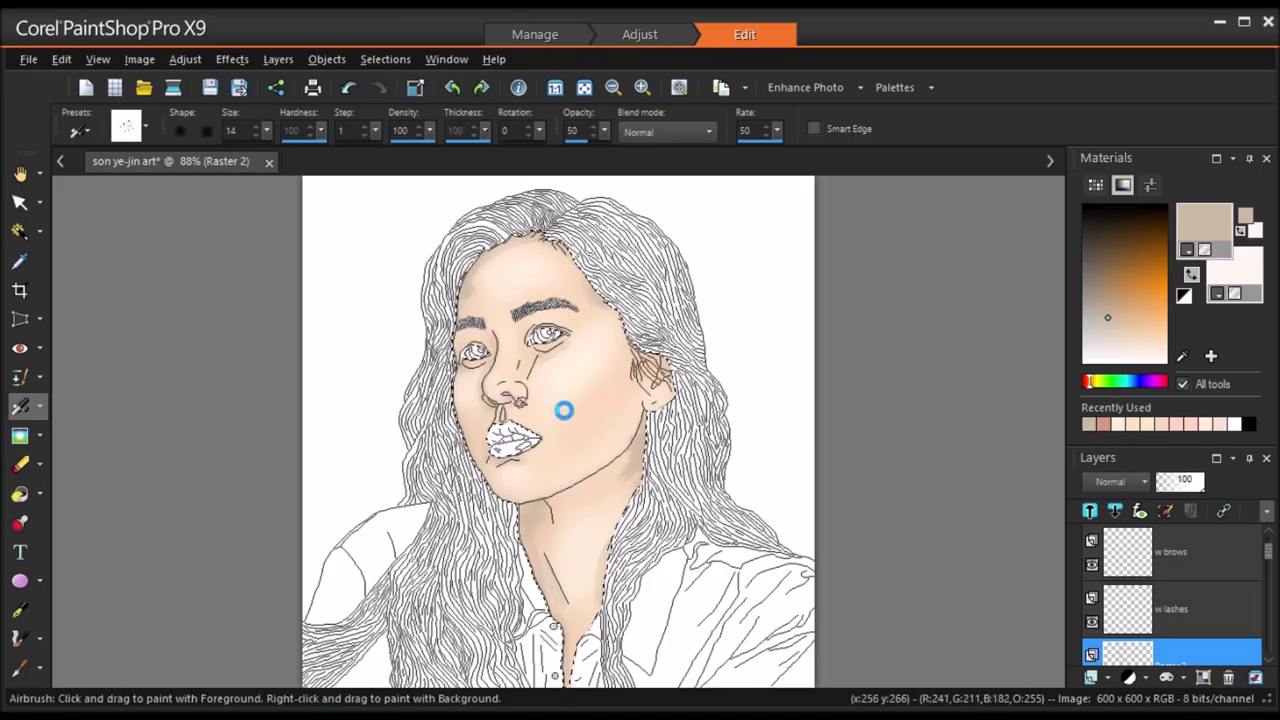
Soften the skin shading with the Soften Brush at size 140 and adjust the shading layer's opacity
click(20, 435)
drag(268, 132, 277, 133)
drag(476, 285, 548, 260)
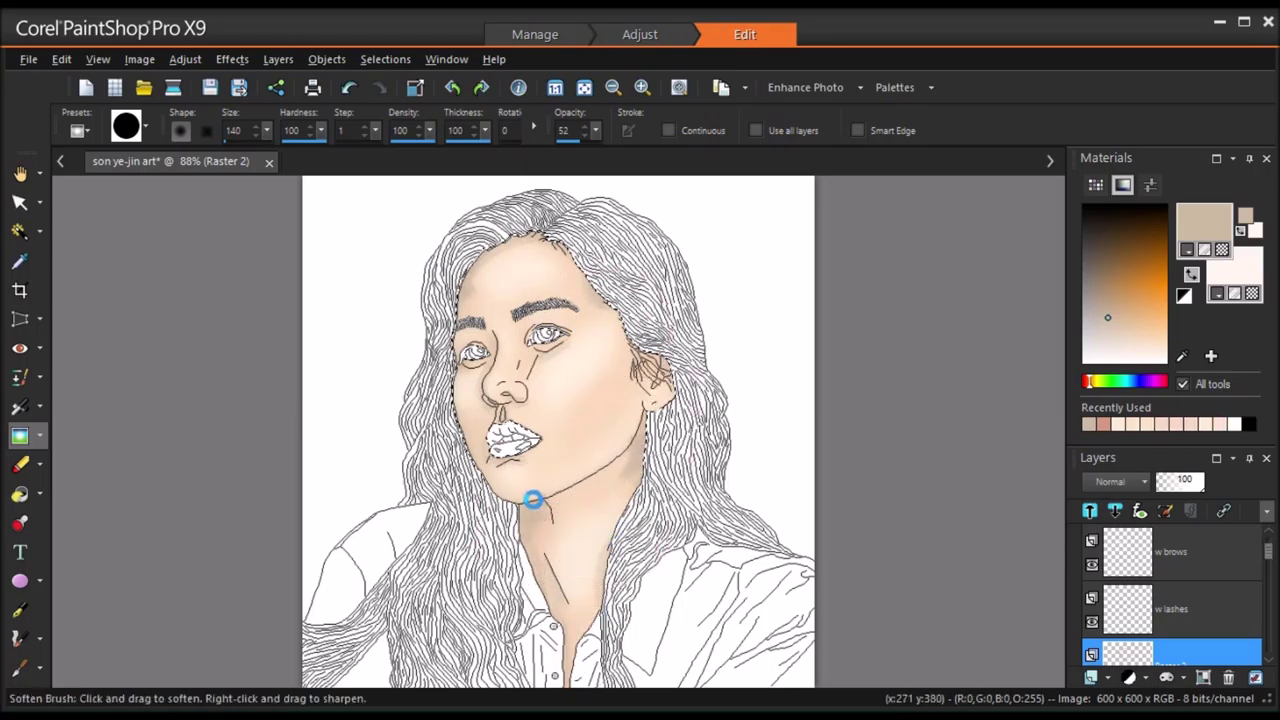
drag(499, 300, 517, 331)
click(1117, 482)
click(1197, 485)
drag(1198, 485, 1188, 486)
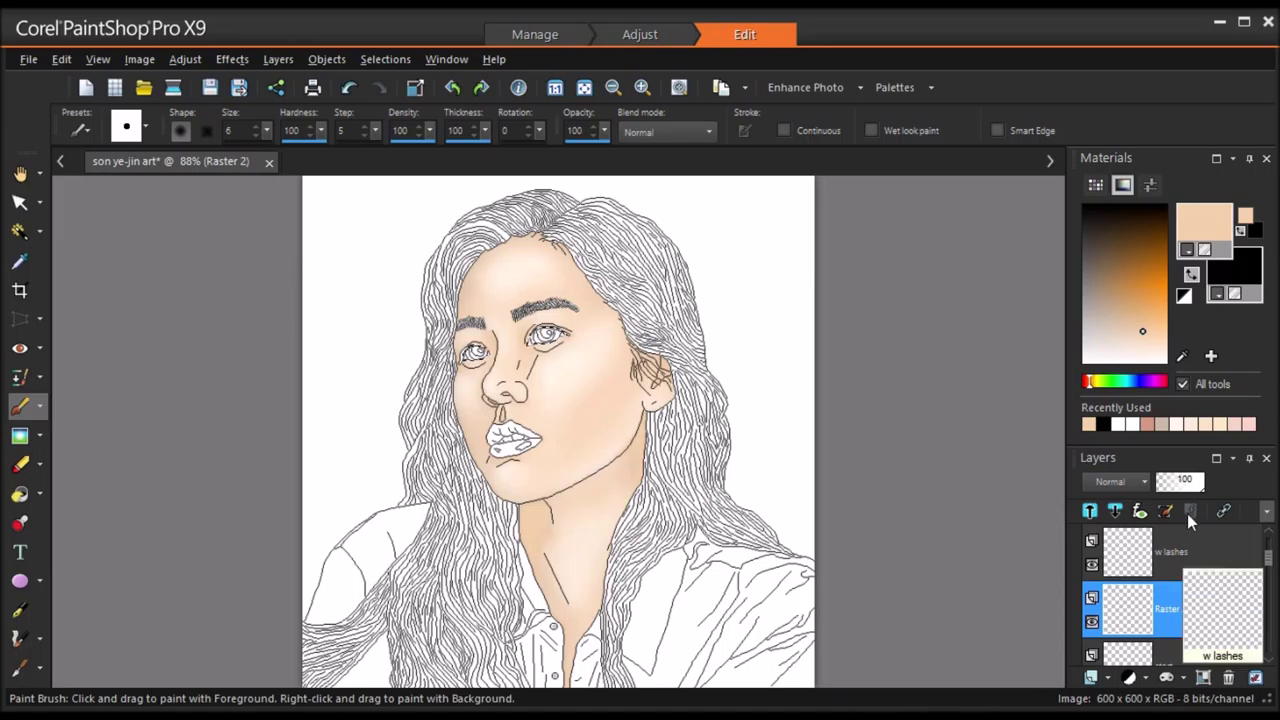
Paint the whites of both eyes in near-white with a size 10 brush on Raster 2
click(1130, 381)
click(1084, 357)
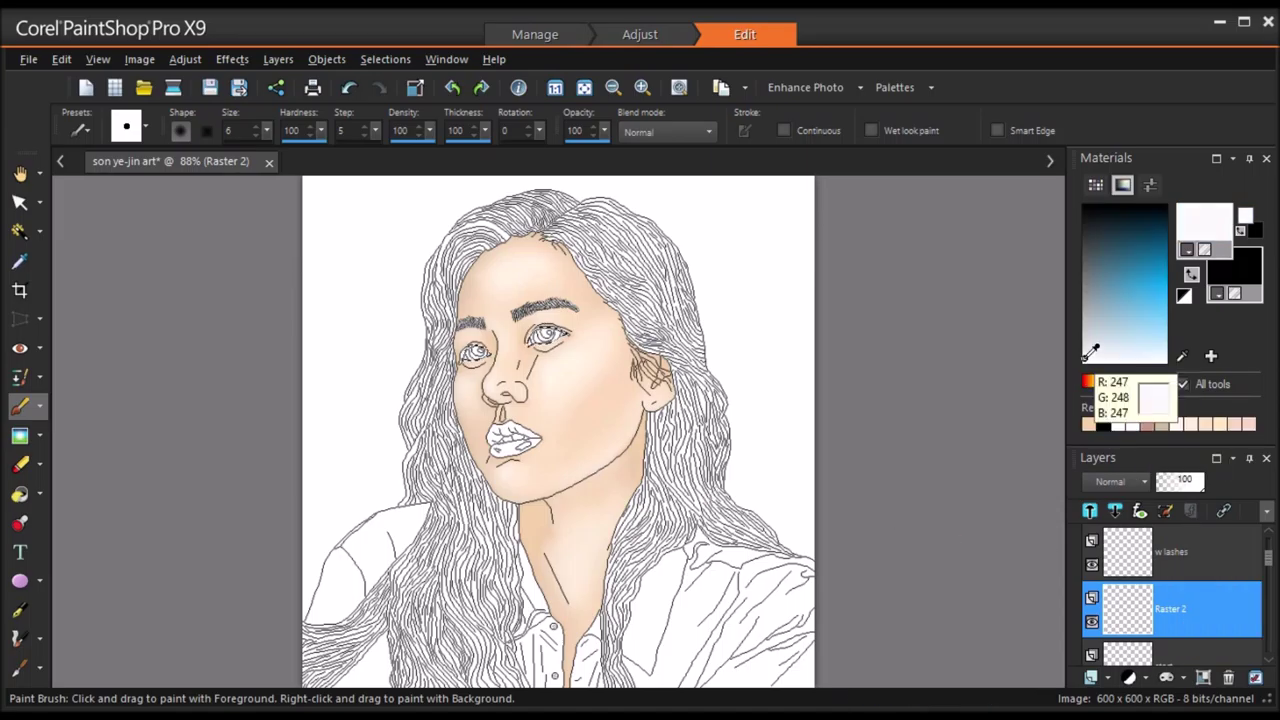
drag(267, 131, 272, 132)
scroll(547, 337, up, 3)
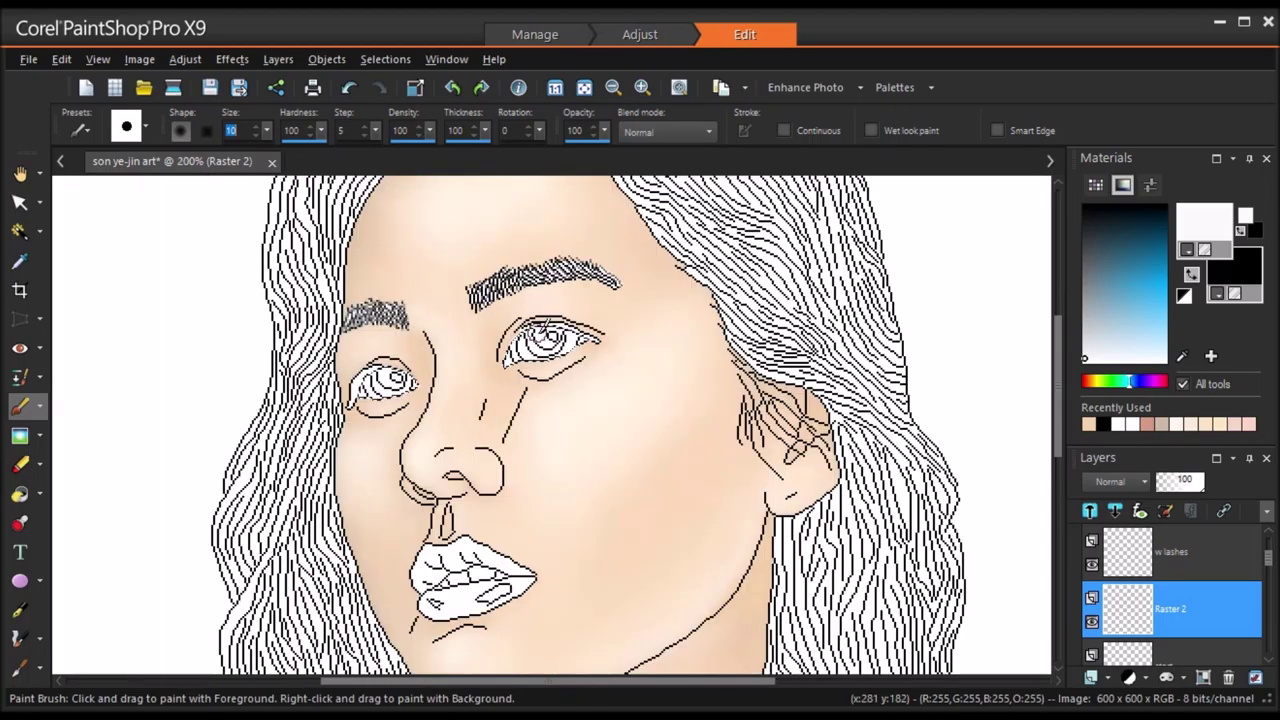
drag(534, 346, 515, 349)
drag(402, 375, 366, 390)
click(584, 88)
Paint both irises dark brown, using brush size 29 for one eye and 27 for the other
click(1085, 381)
click(1123, 239)
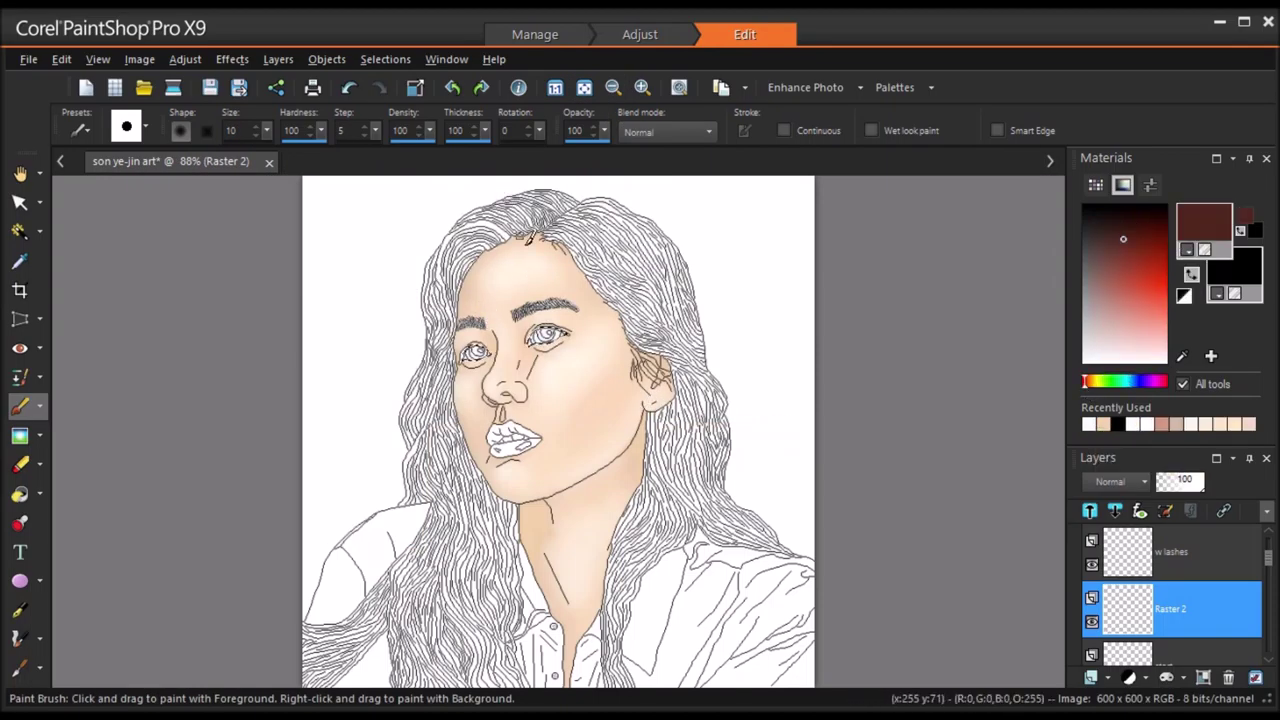
scroll(553, 346, up, 5)
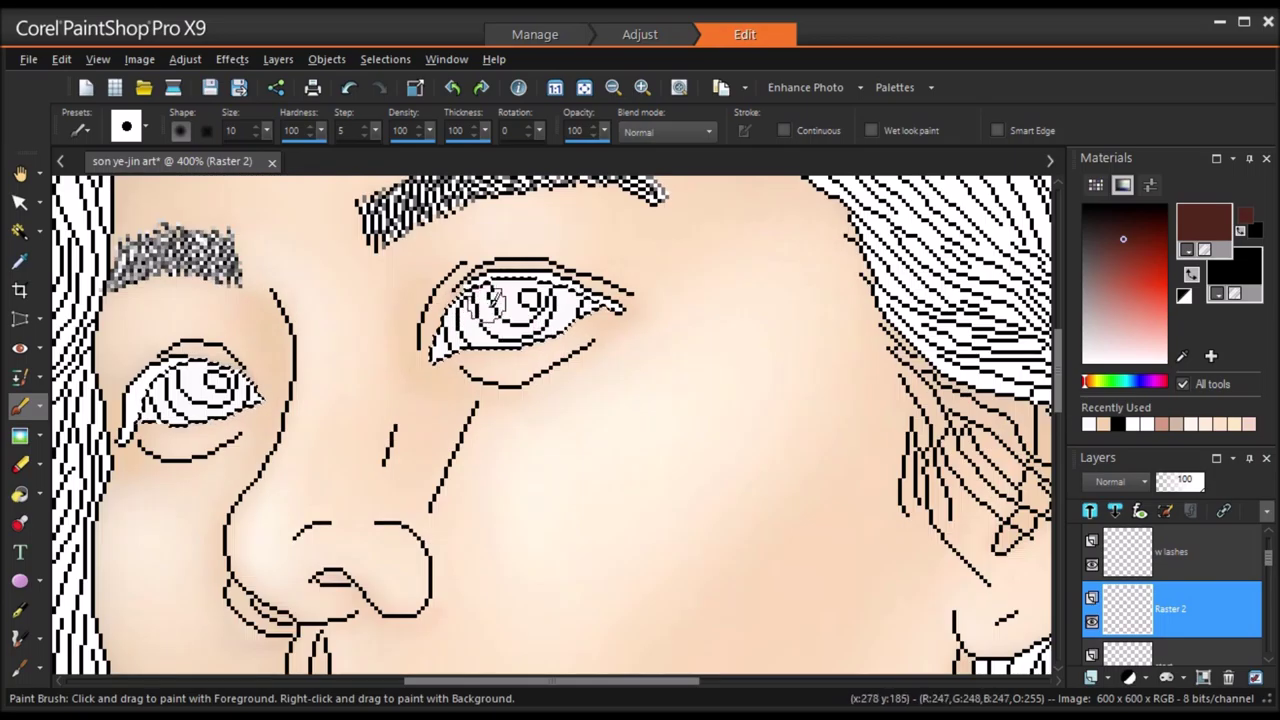
drag(267, 131, 272, 137)
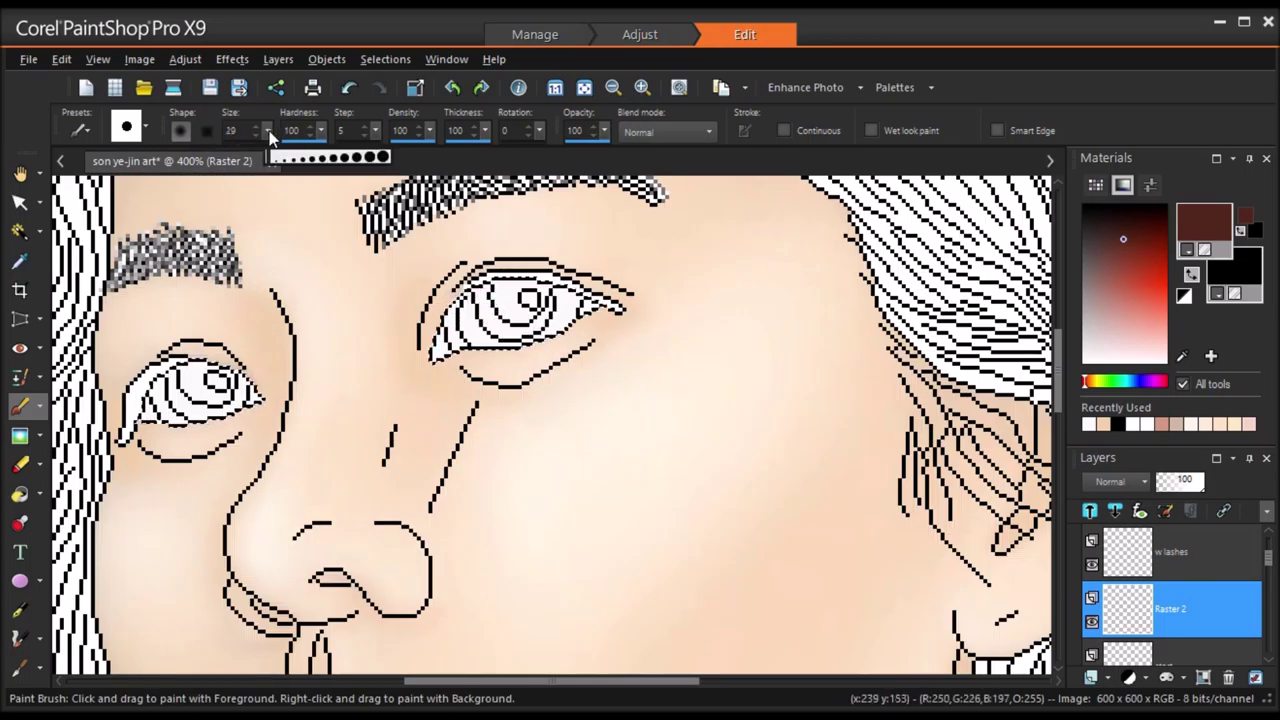
click(516, 311)
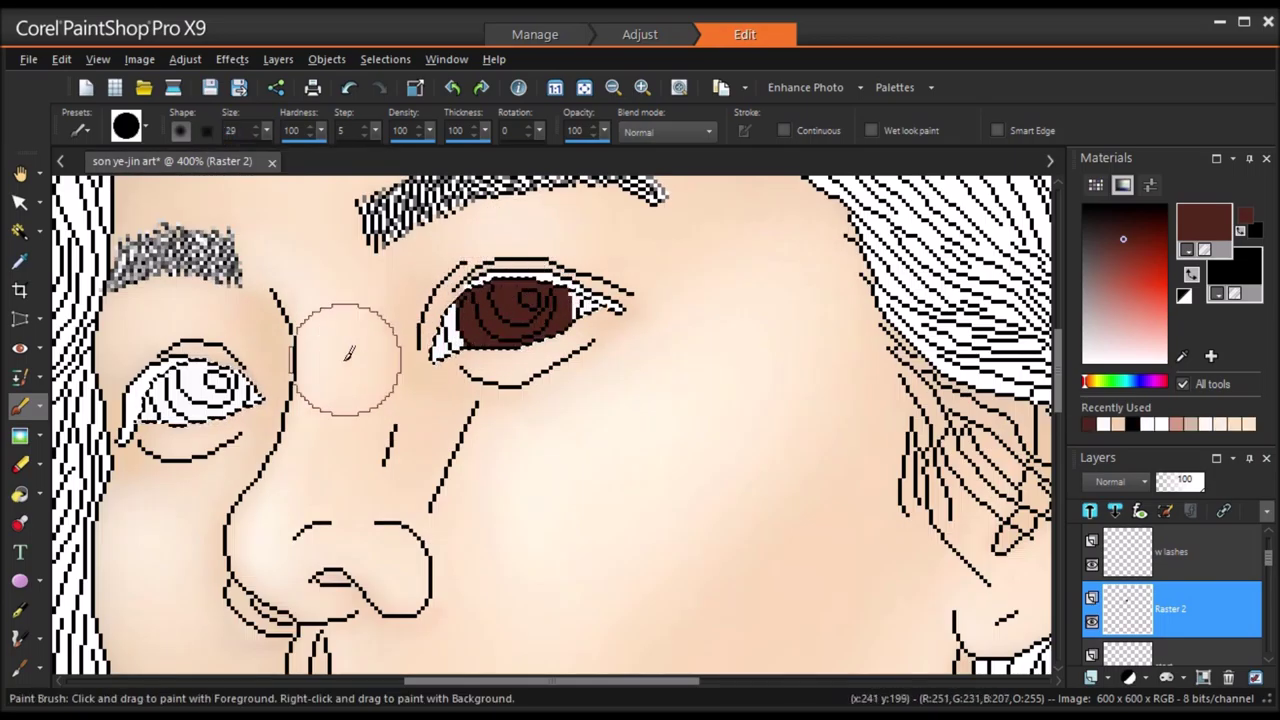
double_click(254, 135)
click(197, 380)
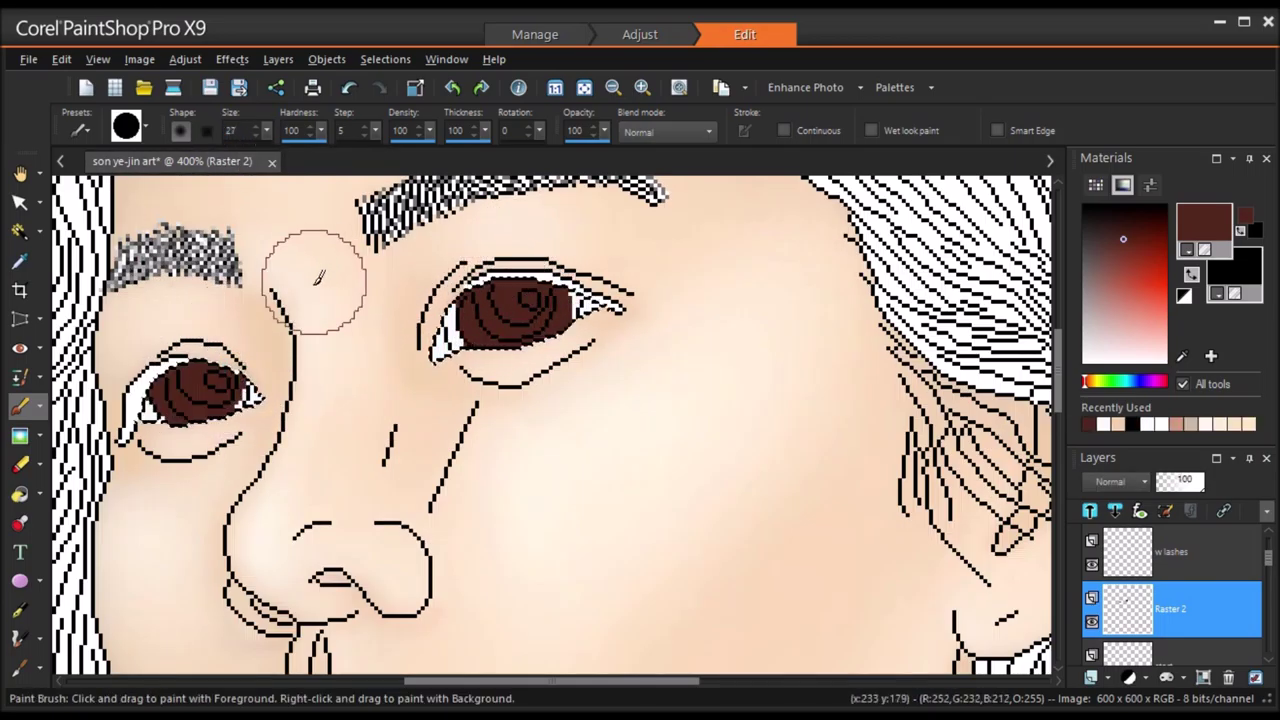
click(584, 87)
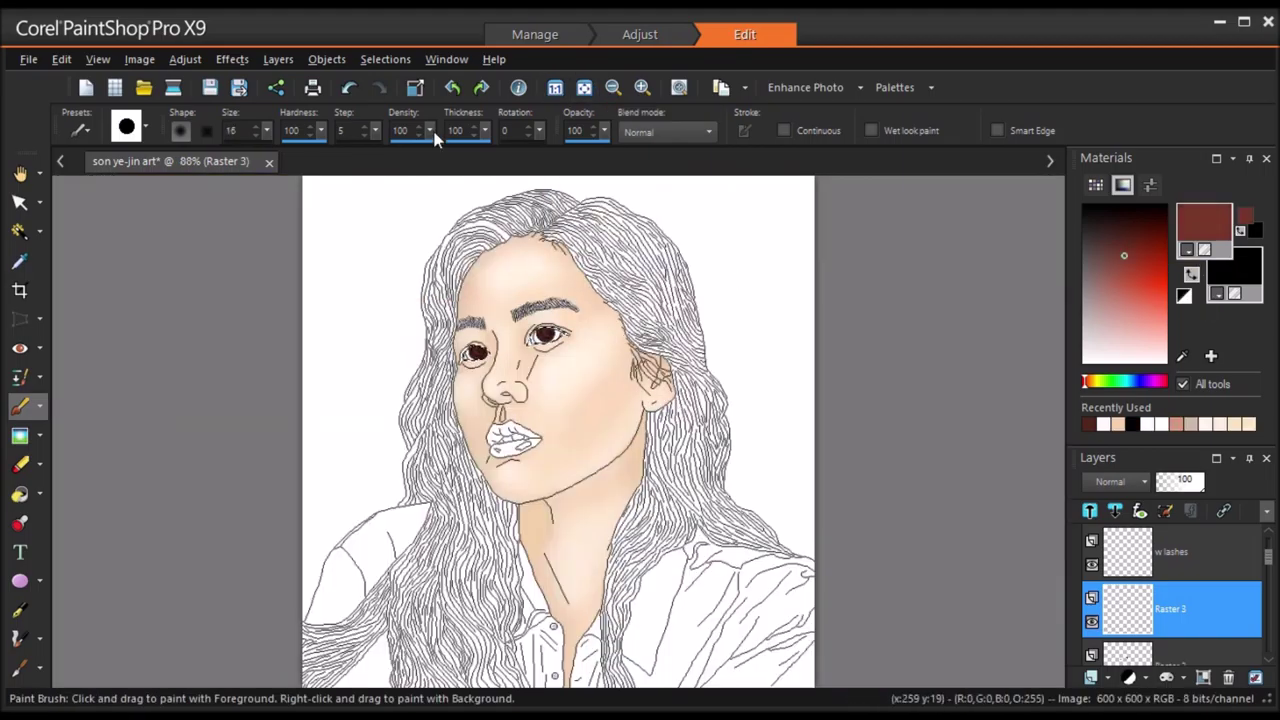
Paint a lighter reddish-brown centre in both irises on Raster 3 with a size 19 brush
scroll(452, 320, up, 6)
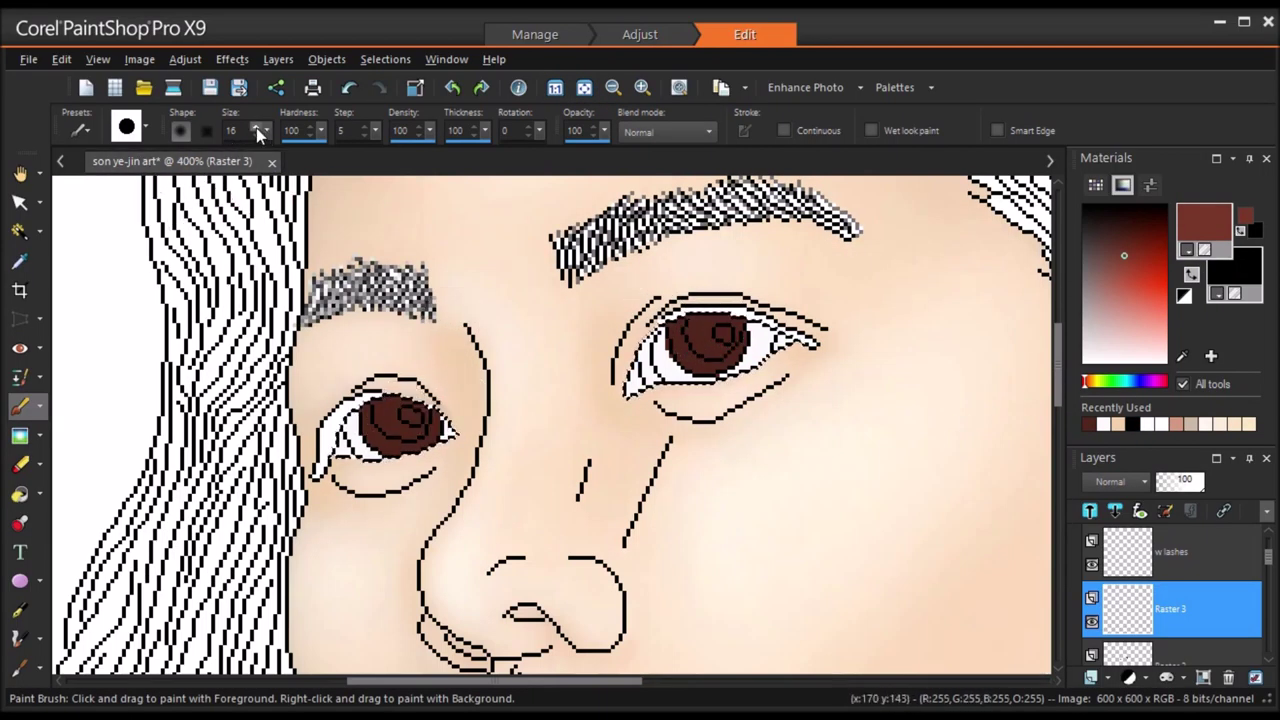
triple_click(256, 127)
click(400, 423)
click(710, 334)
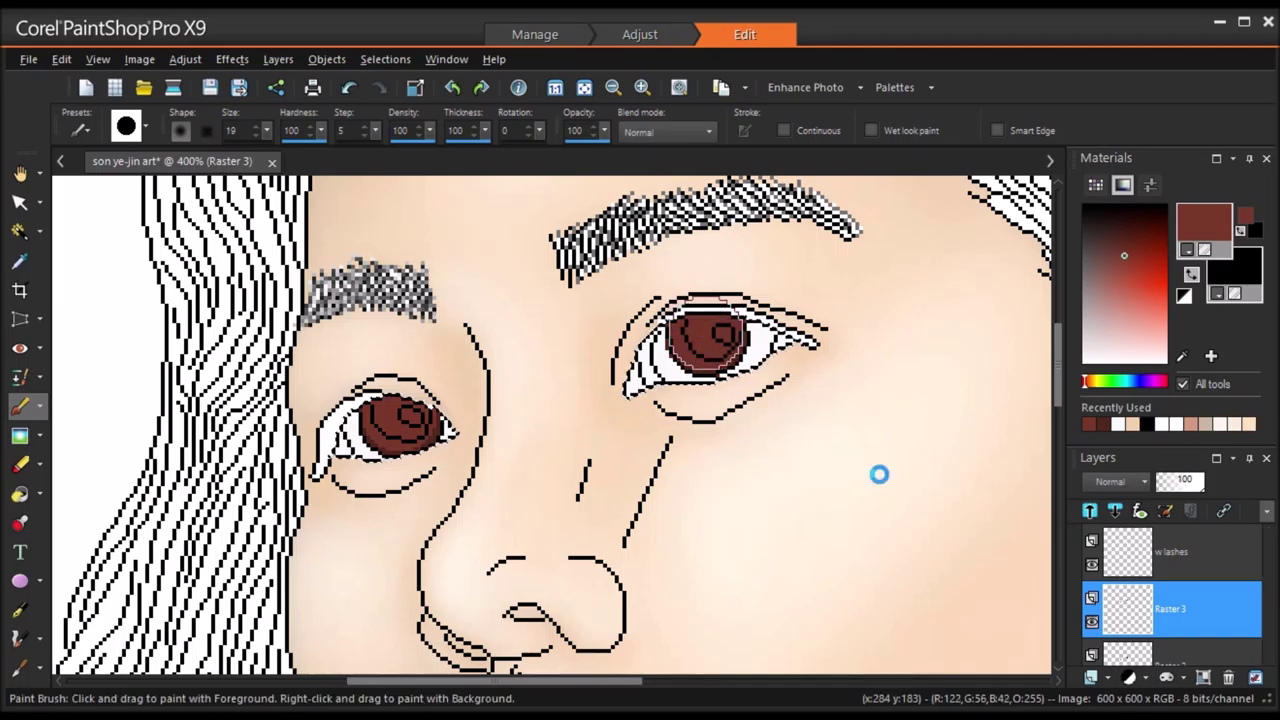
Add a raster layer and paint black pupils in both eyes with a size 15 brush
click(1090, 679)
click(681, 579)
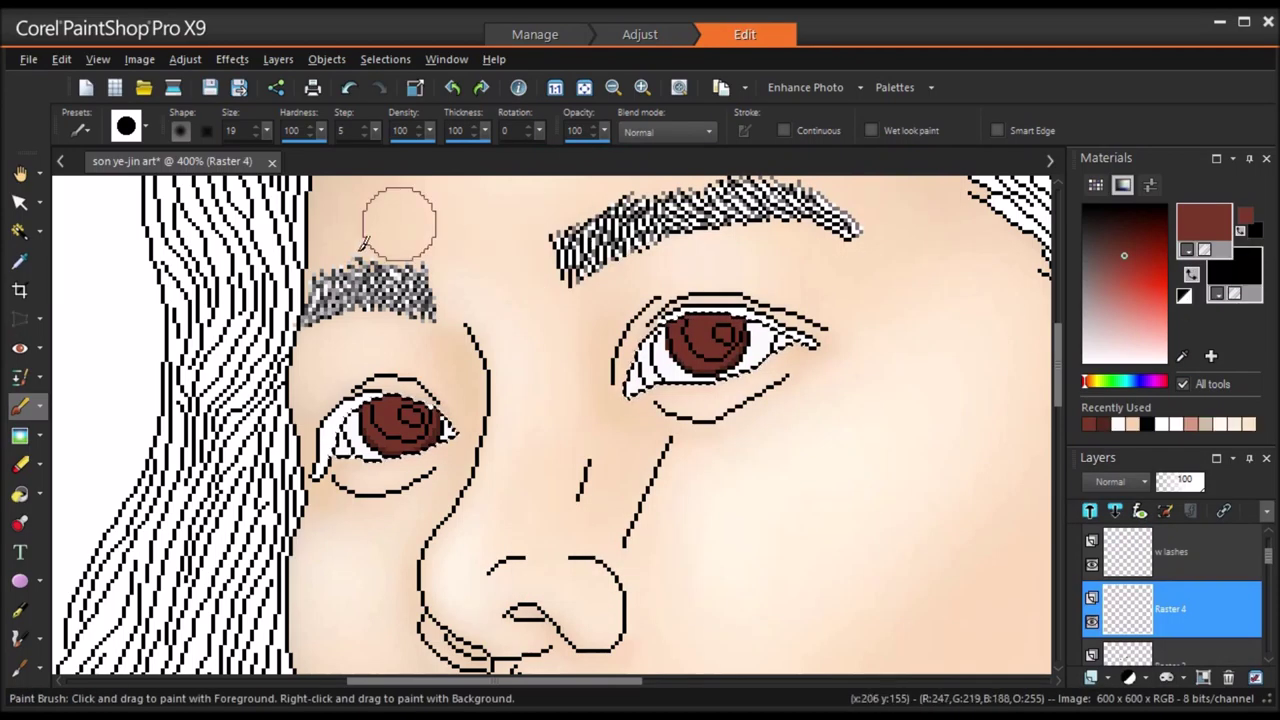
key(shift+x)
drag(266, 131, 276, 152)
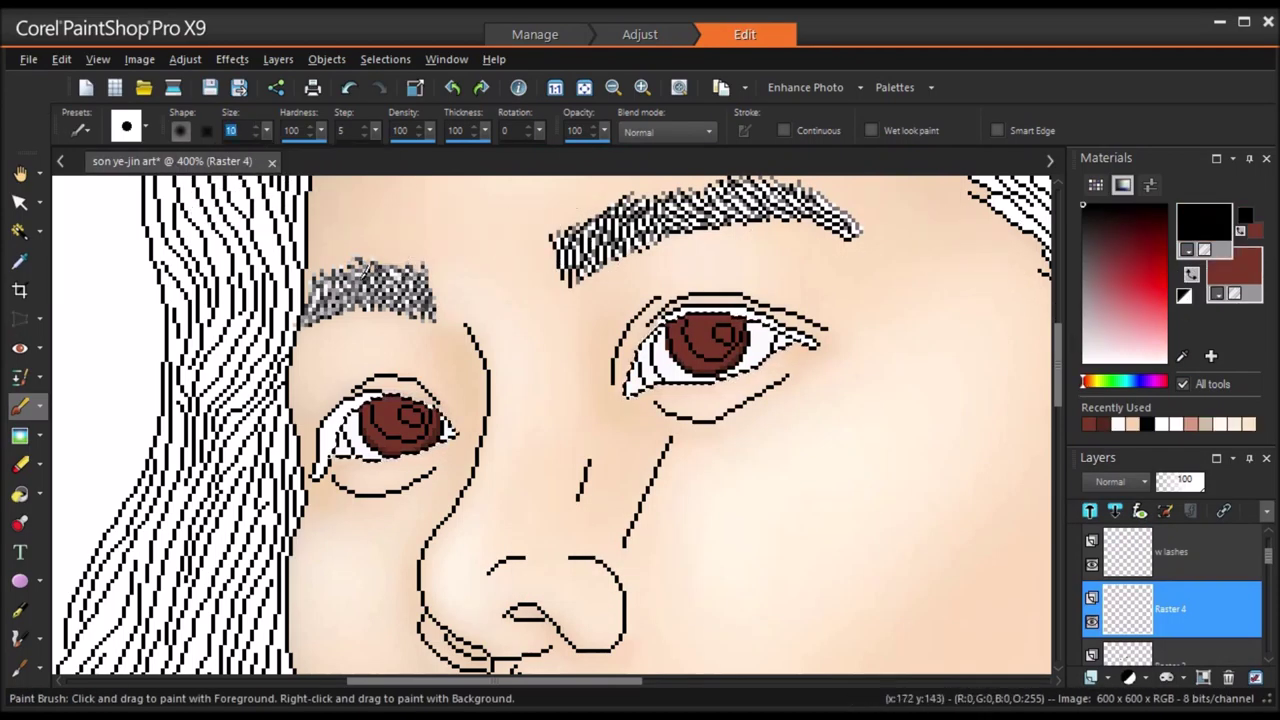
triple_click(256, 127)
double_click(256, 127)
click(403, 415)
click(710, 329)
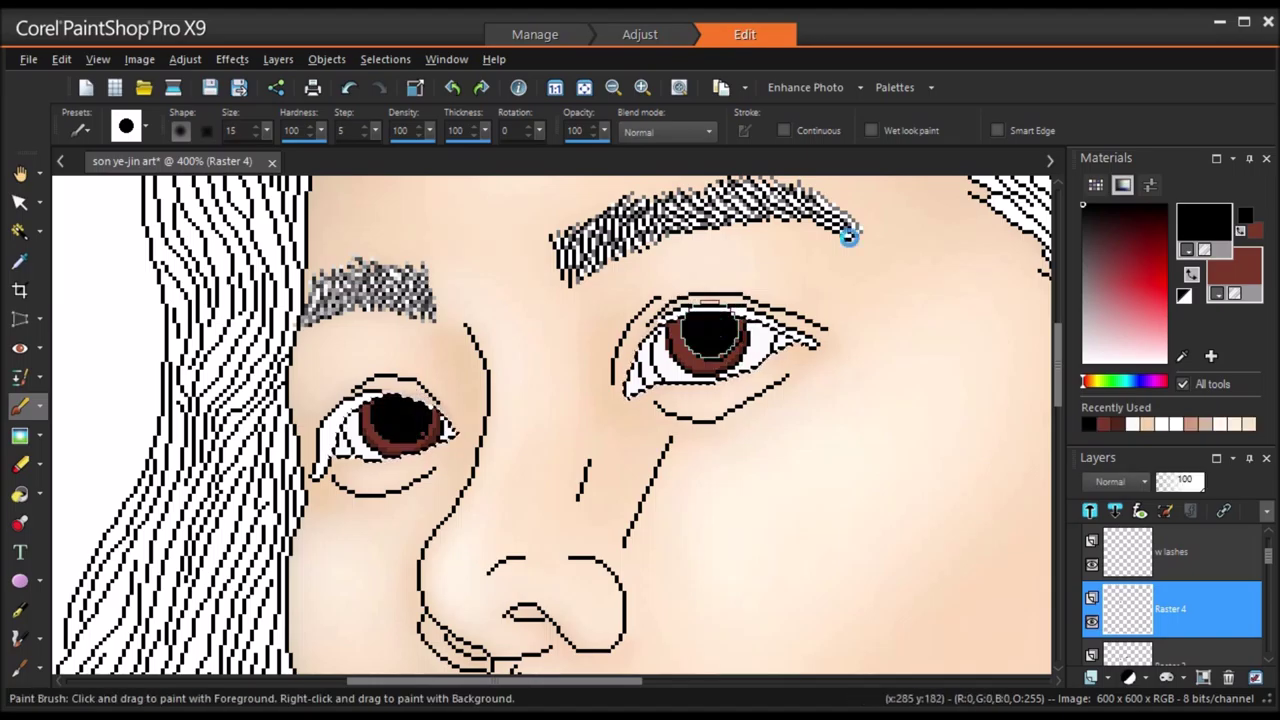
key(ctrl+w)
Paint small white light reflections in both eyes on Raster 5 with a smaller brush
drag(1092, 335, 1084, 360)
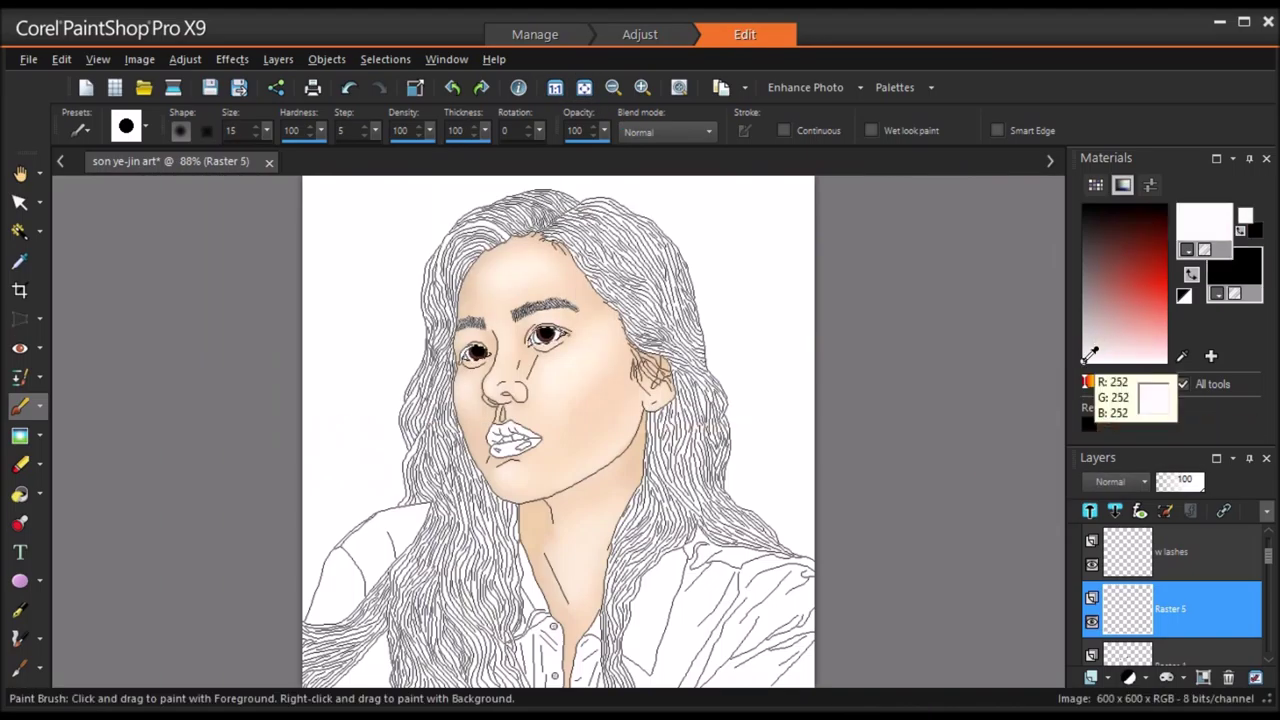
scroll(551, 341, up, 5)
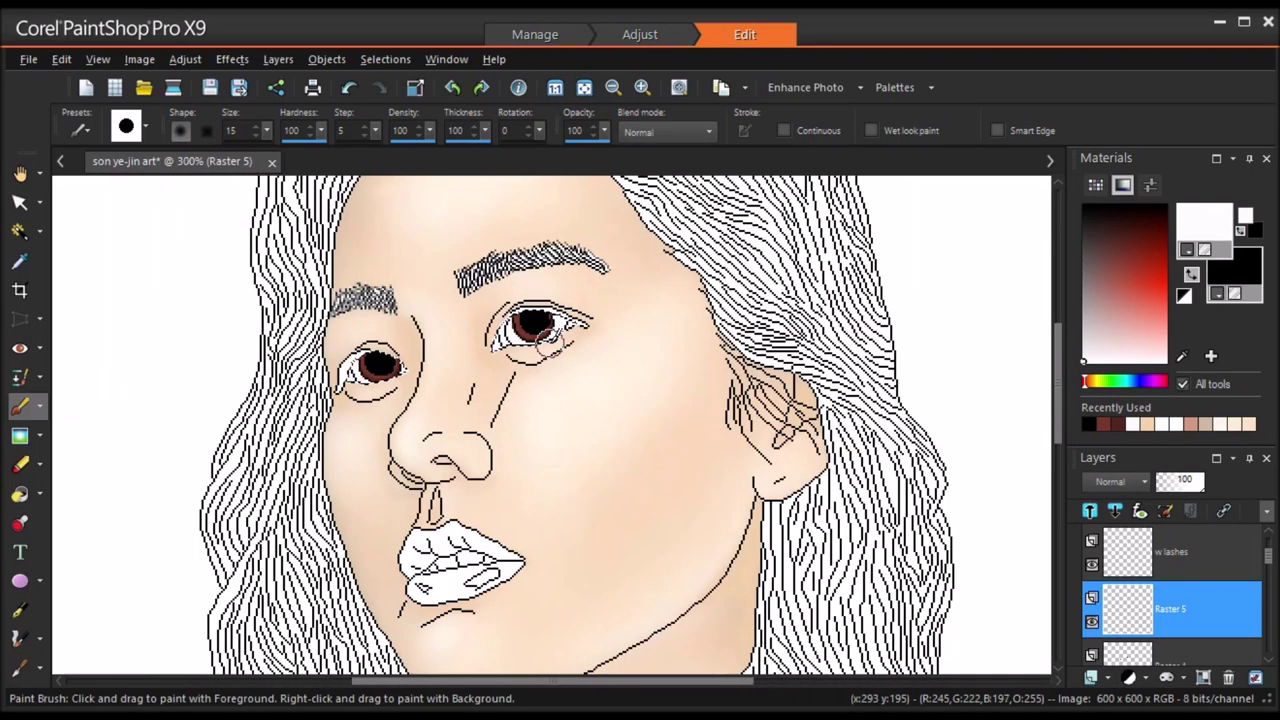
scroll(551, 347, up, 3)
drag(265, 128, 254, 132)
drag(530, 681, 498, 681)
drag(233, 376, 229, 383)
drag(611, 277, 607, 283)
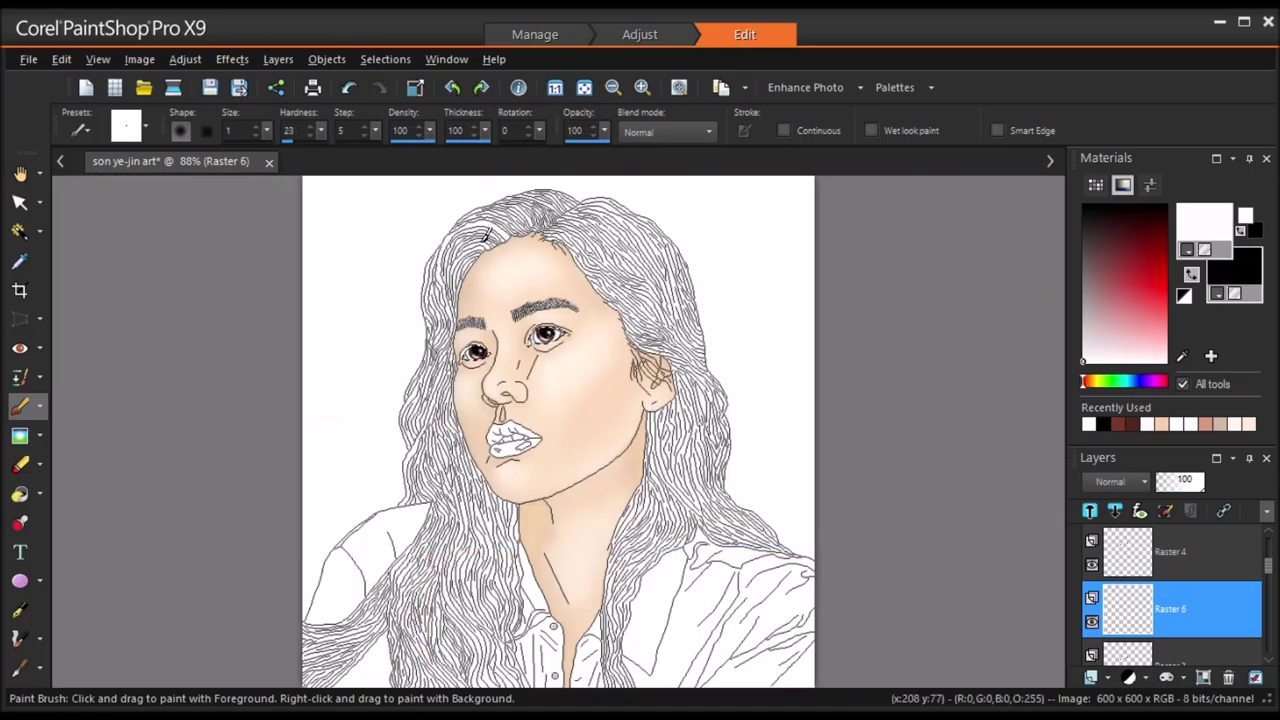
Paint fine white detail lines in the irises on Raster 6 with a size 1 brush at 23 hardness
scroll(508, 405, up, 6)
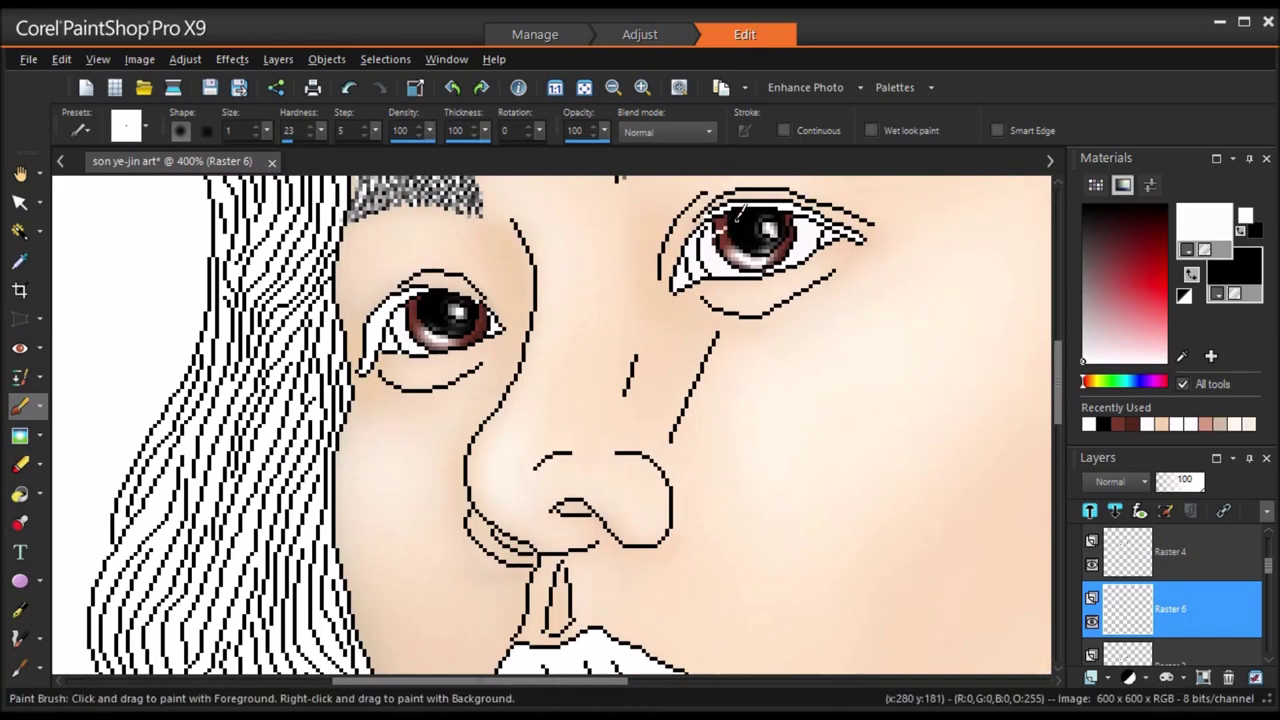
mouse_move(729, 236)
mouse_down()
mouse_move(724, 247)
mouse_move(776, 256)
mouse_move(788, 222)
mouse_up()
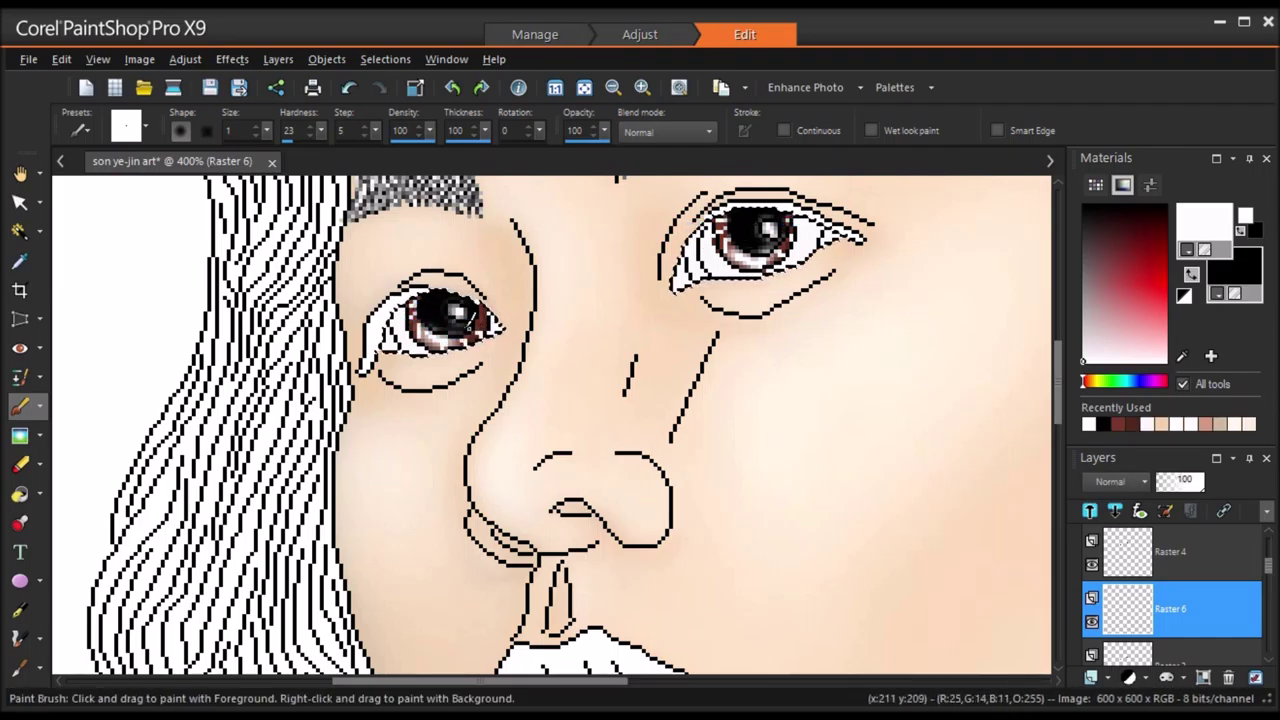
Set the Raster 6 layer's blend mode to Overlay and switch to the Soften Brush
click(1120, 481)
click(1170, 464)
click(1120, 481)
click(1150, 571)
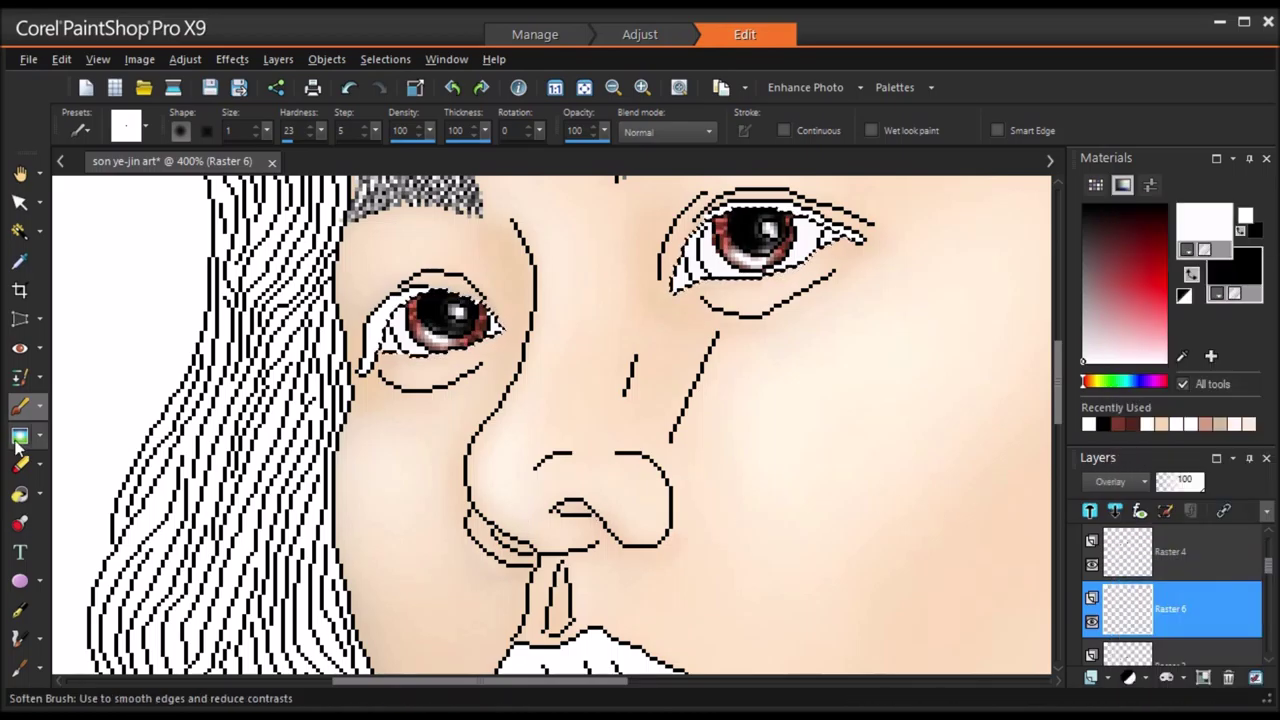
click(19, 436)
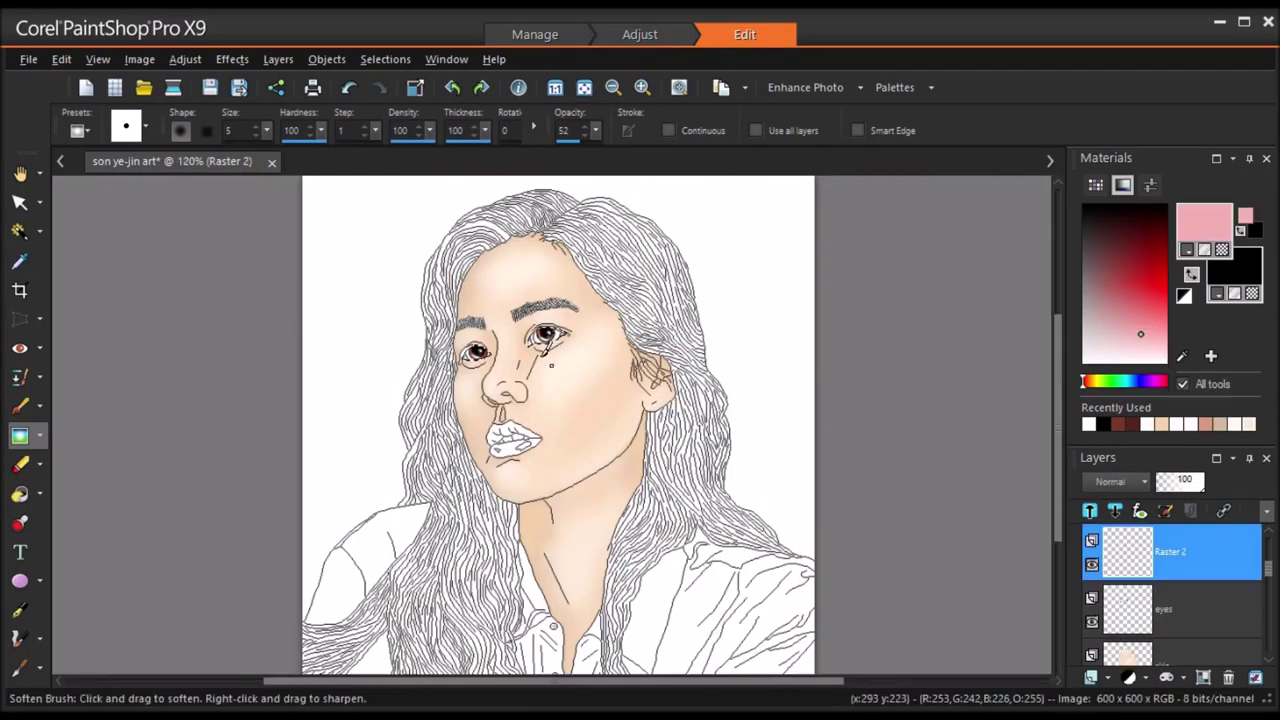
Paint the corners of both eyes pink on Raster 2 with a size 10 brush at 23 hardness, undoing stray strokes
scroll(550, 365, up, 4)
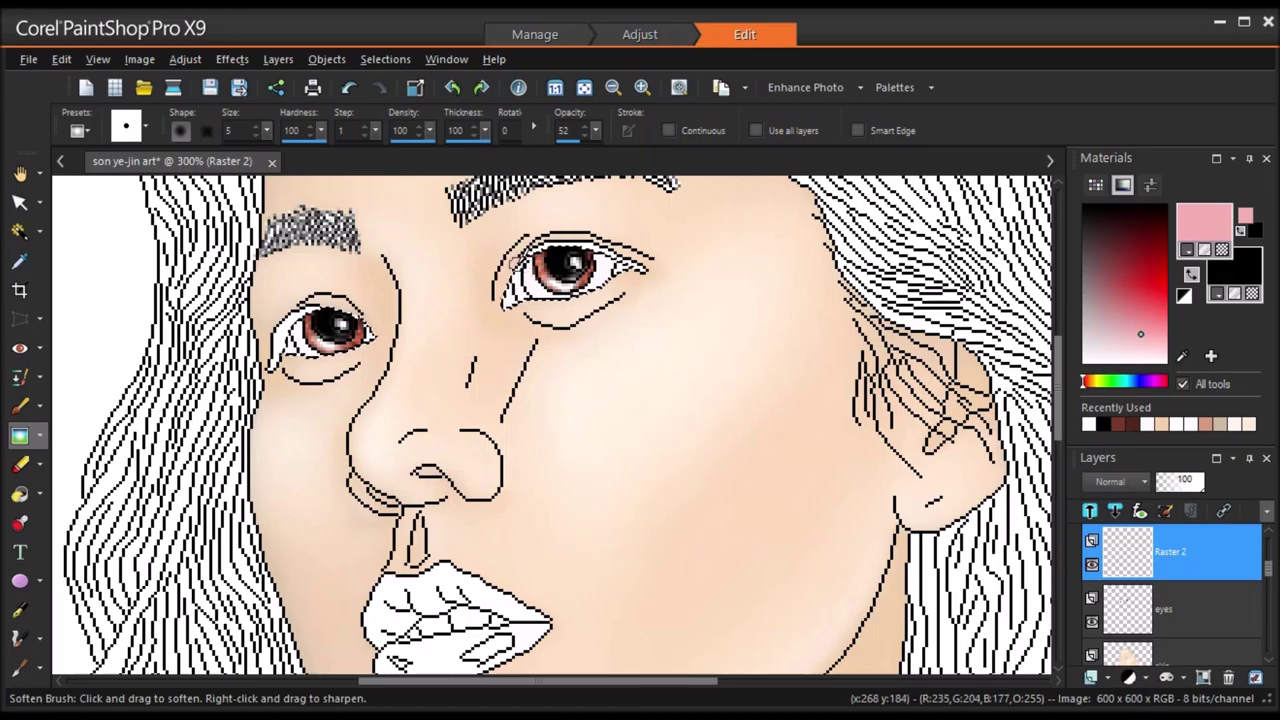
click(20, 407)
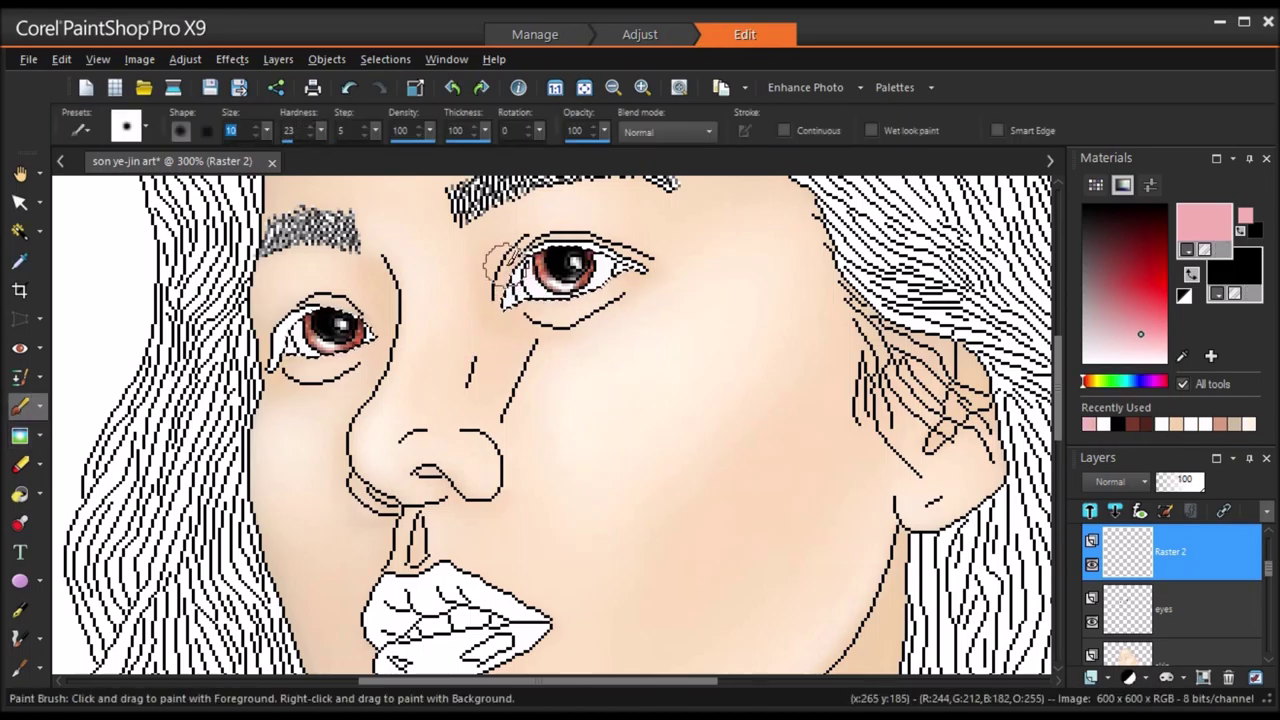
click(349, 88)
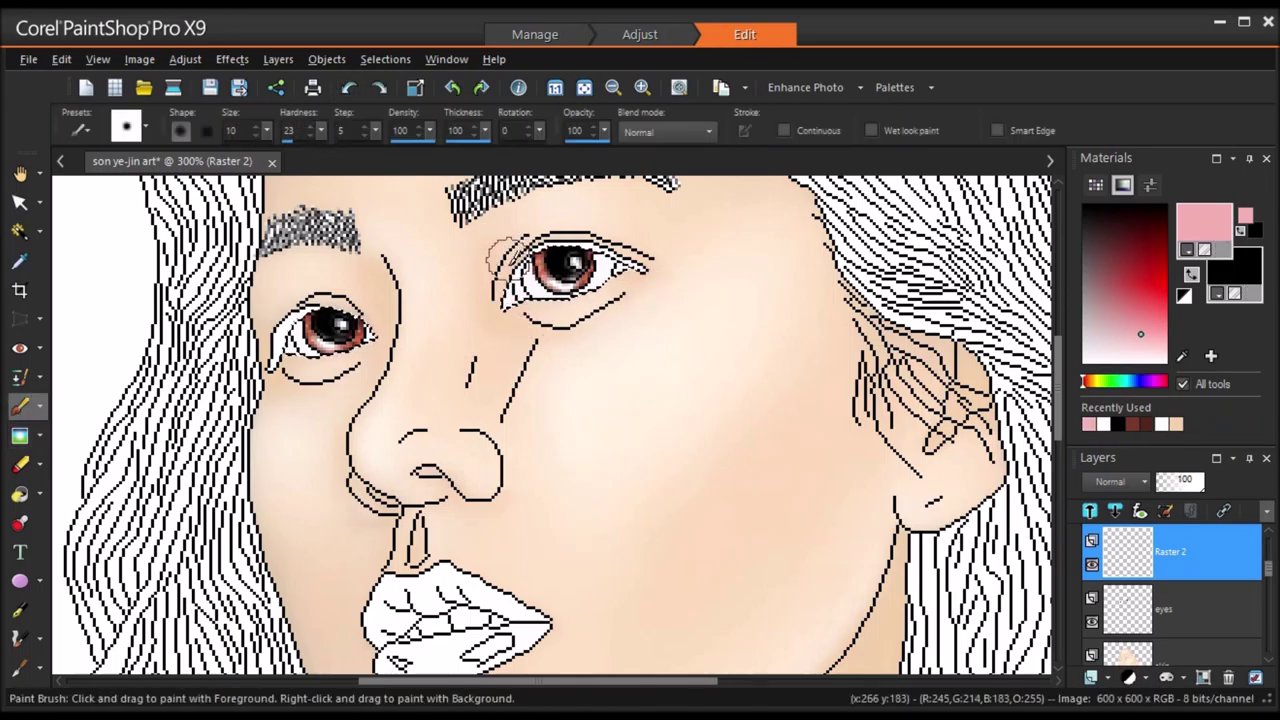
click(636, 262)
click(292, 349)
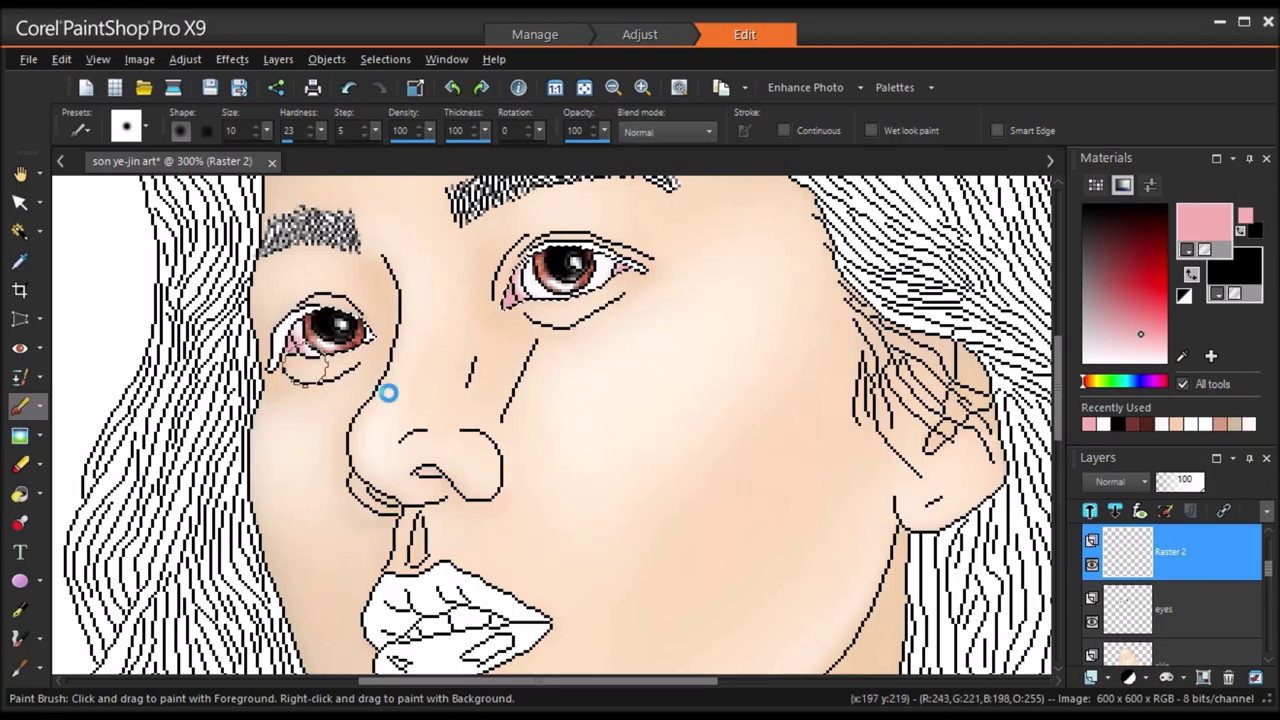
click(349, 88)
click(288, 349)
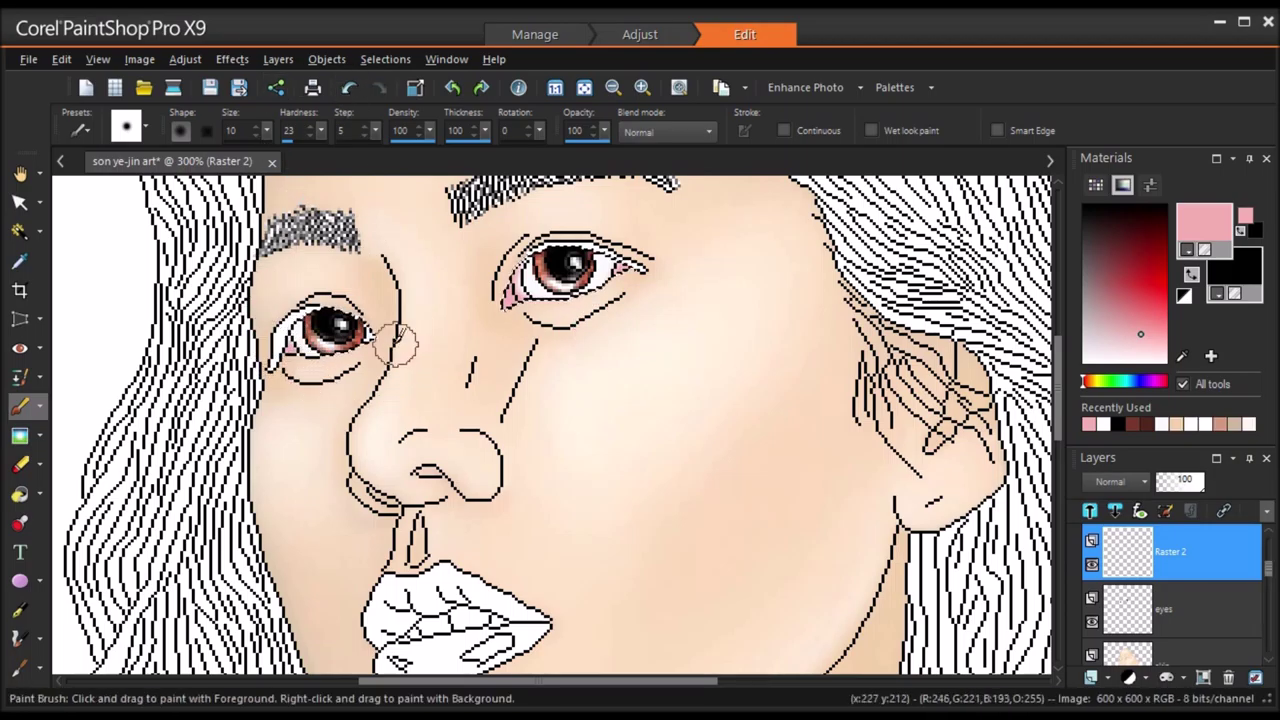
Paint the upper lash lines black on the Copy of w lashes layer with a size 2 brush and clear the selection
click(584, 87)
scroll(534, 358, up, 5)
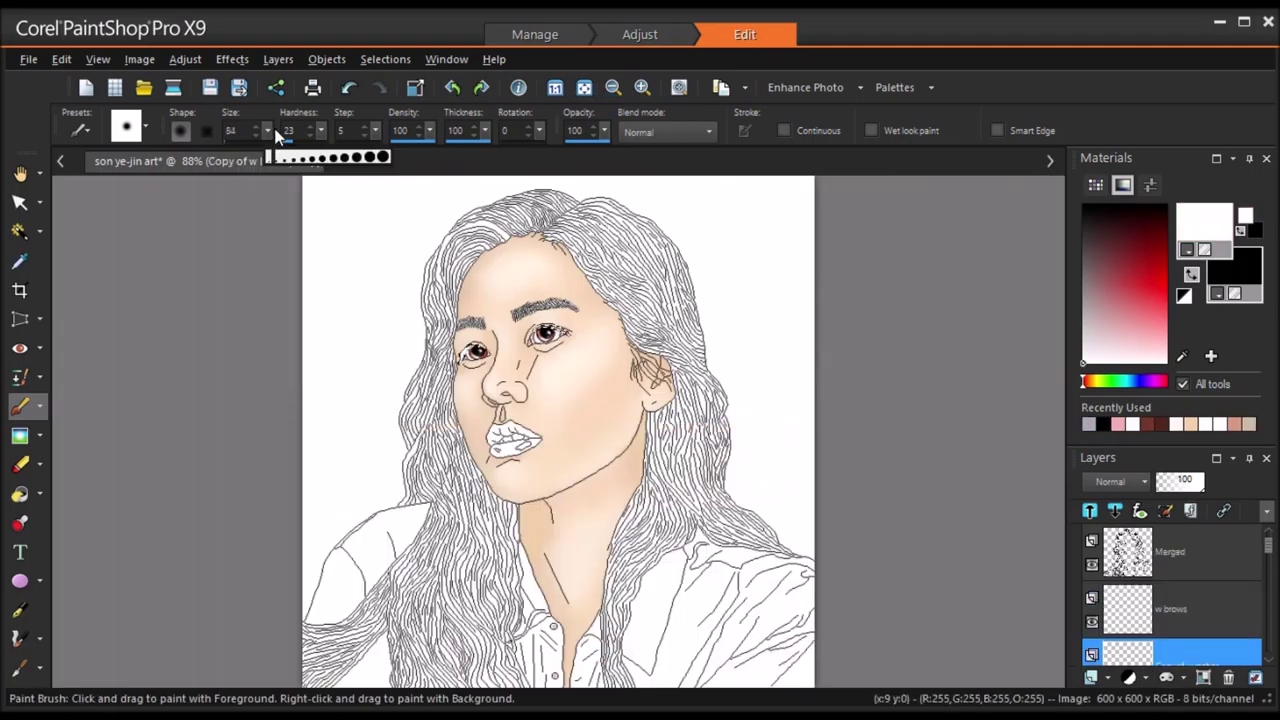
drag(266, 132, 255, 146)
key(ctrl+d)
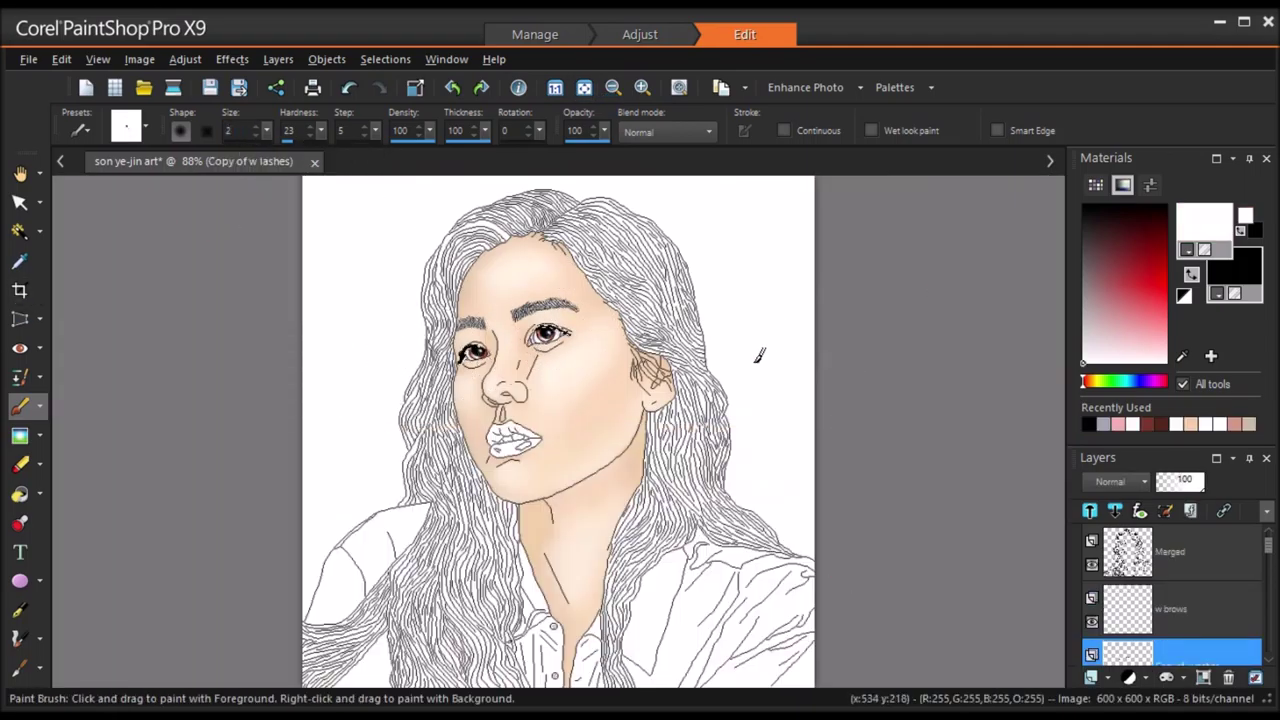
Lower the opacity of the Copy of w lashes layer to 40
click(21, 232)
scroll(455, 375, up, 6)
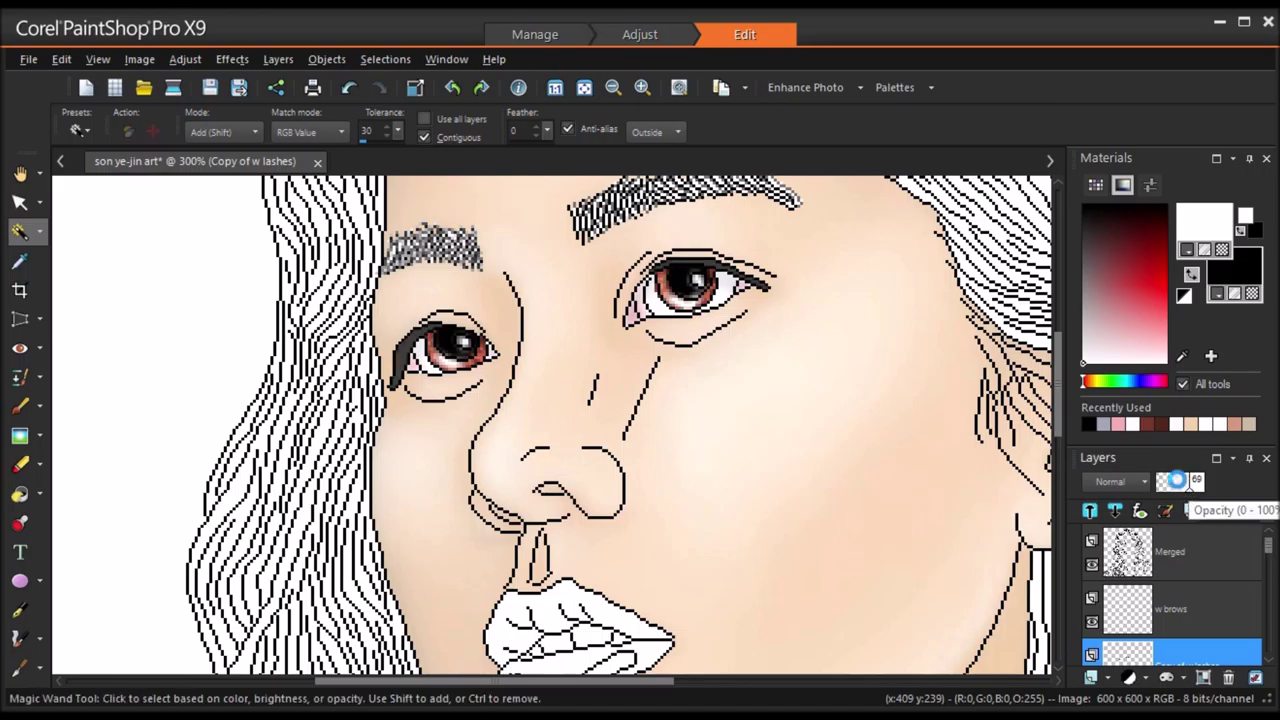
click(1177, 481)
click(1168, 481)
click(1175, 481)
Touch up the lash line at the outer corner of the larger eye with a size 2 black brush
key(x)
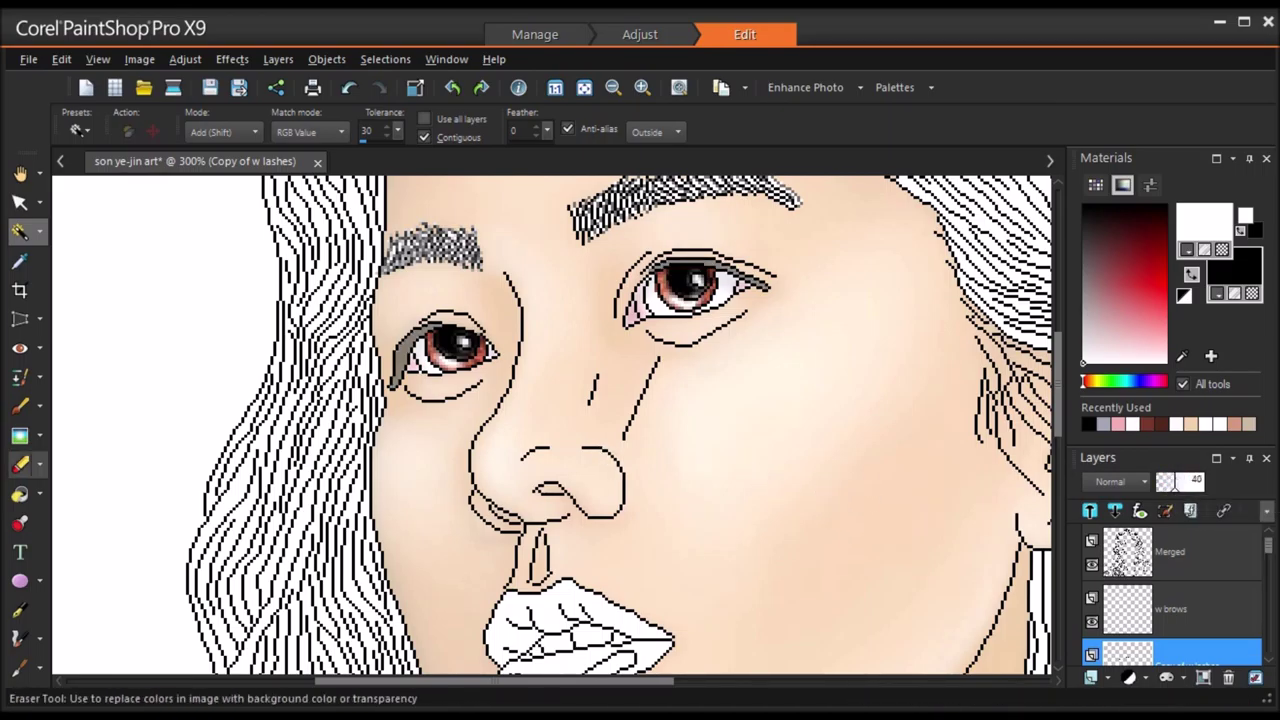
key(b)
click(1191, 275)
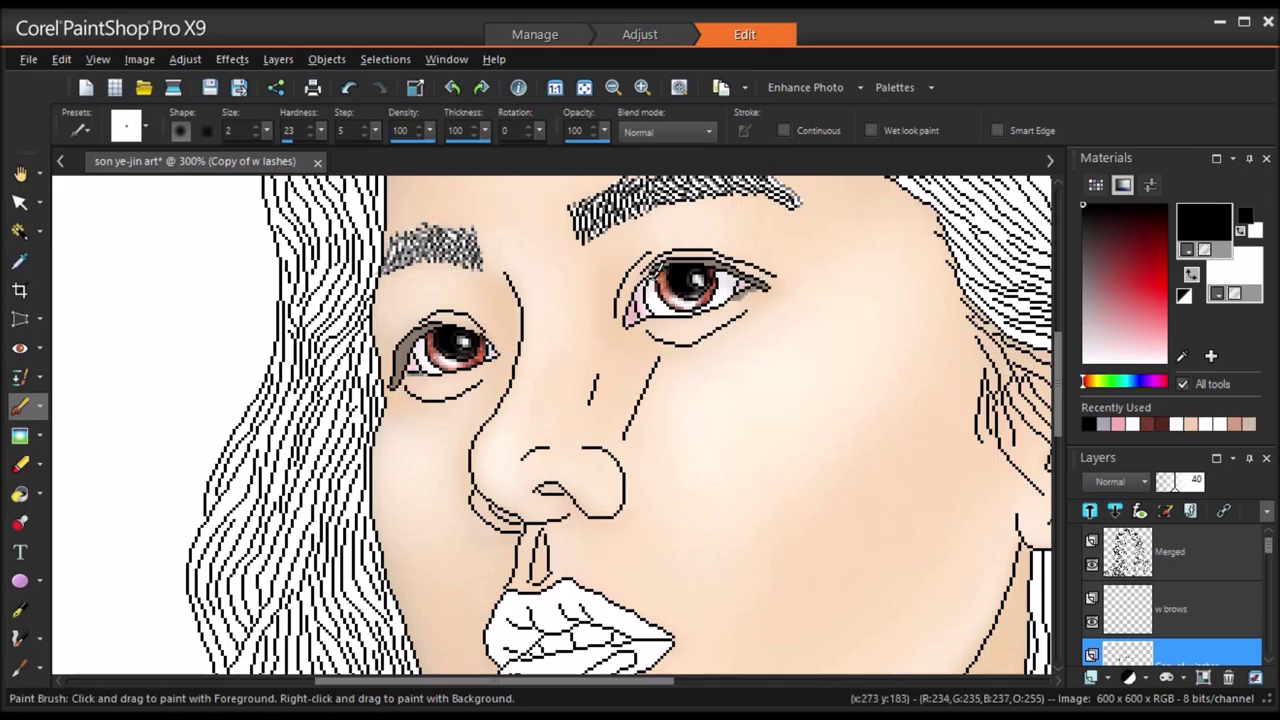
click(20, 436)
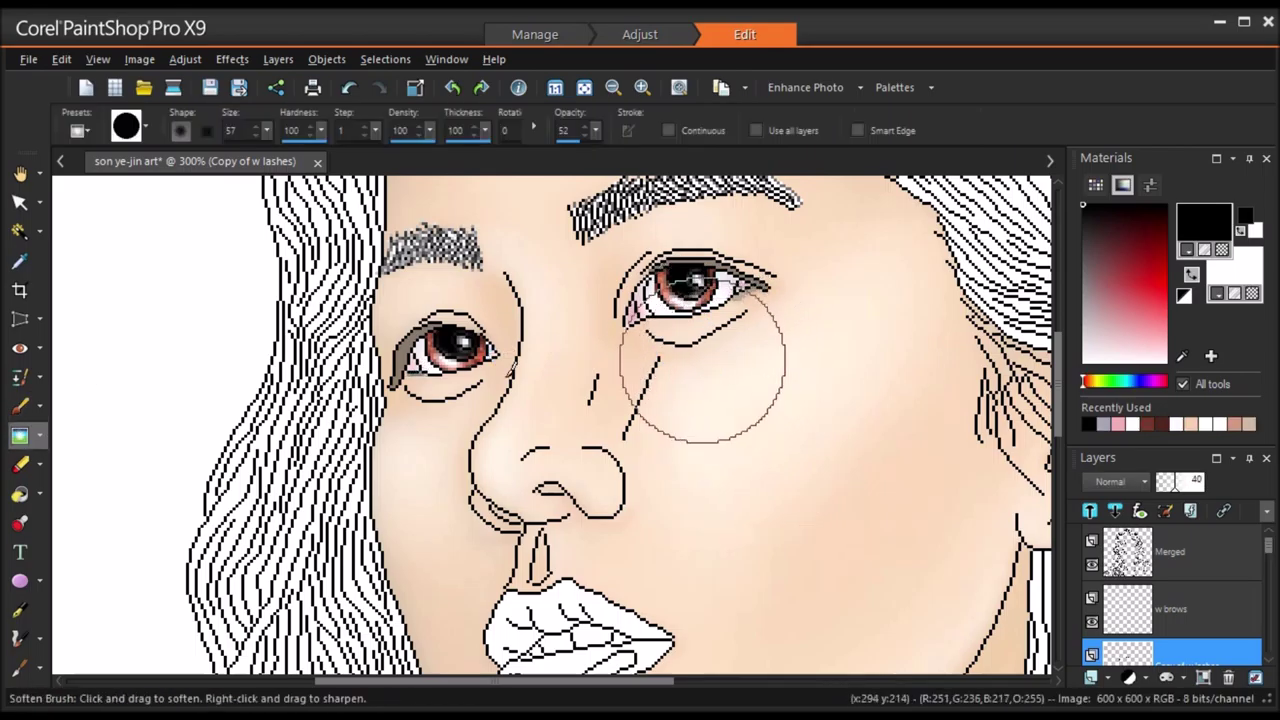
Clean up the outer end of the larger eye's lash line with a size 4 eraser and soften it at size 57
key(x)
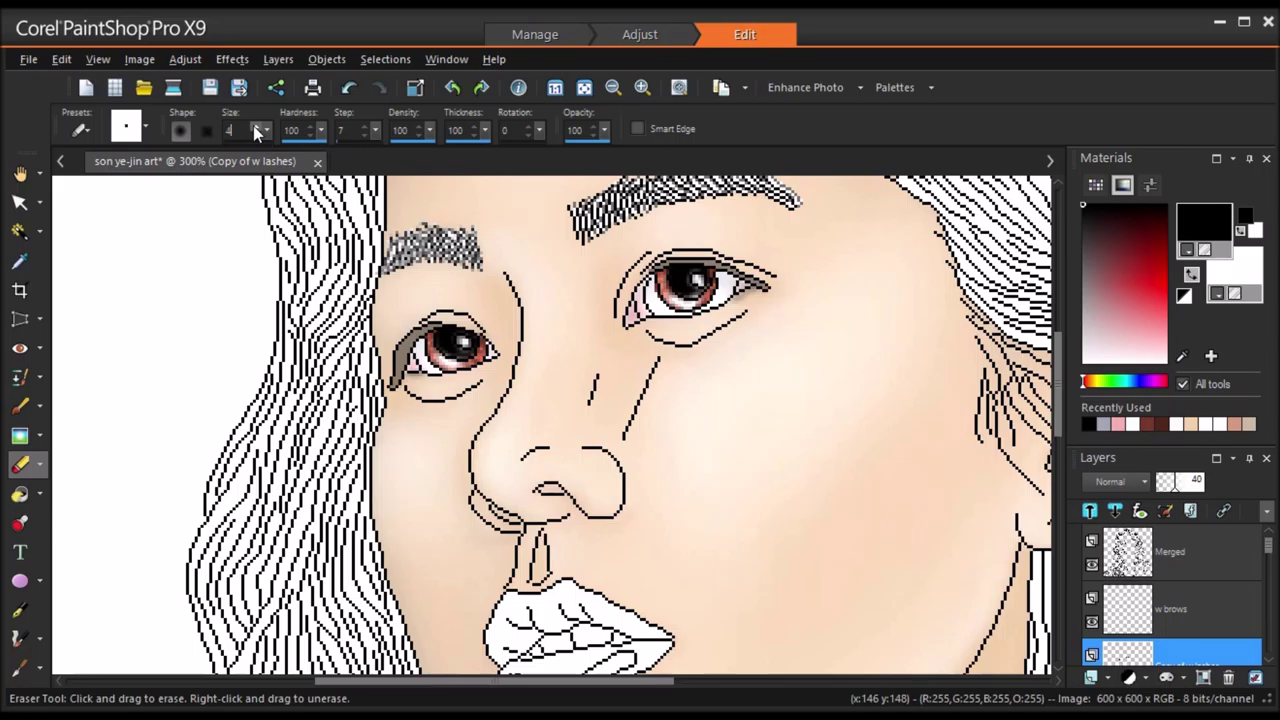
drag(753, 299, 753, 297)
click(20, 436)
click(752, 328)
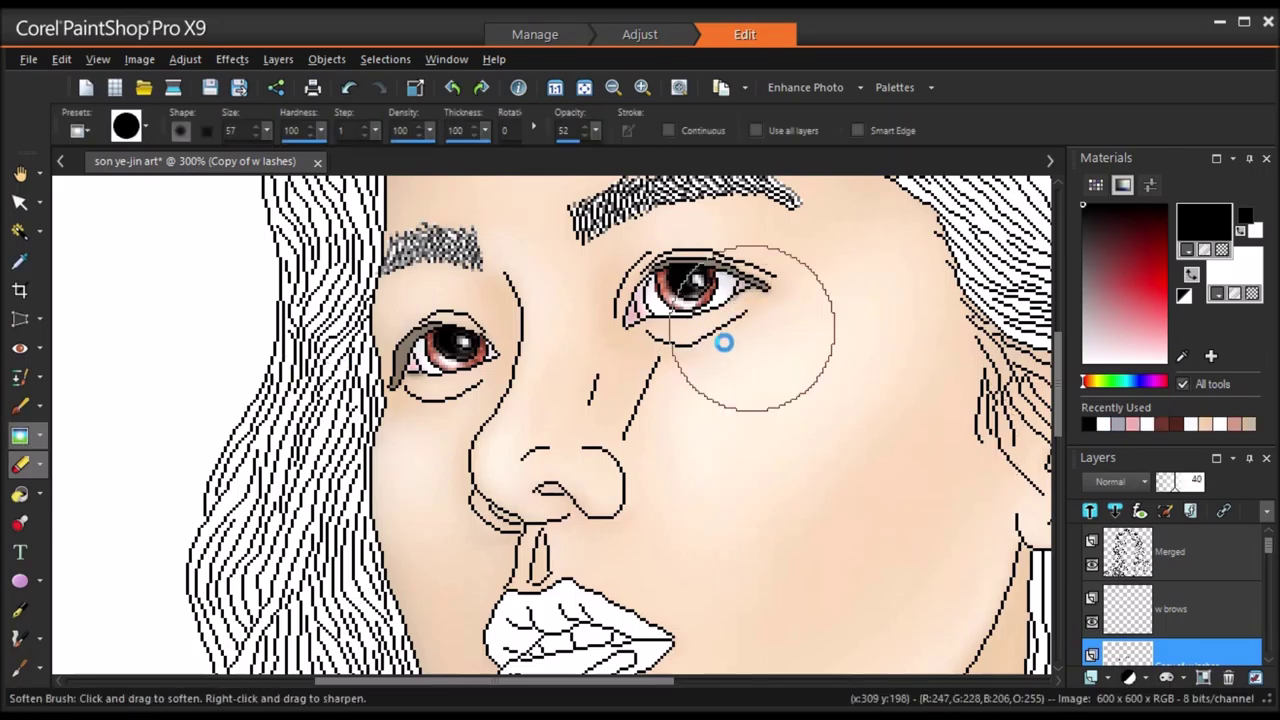
click(16, 466)
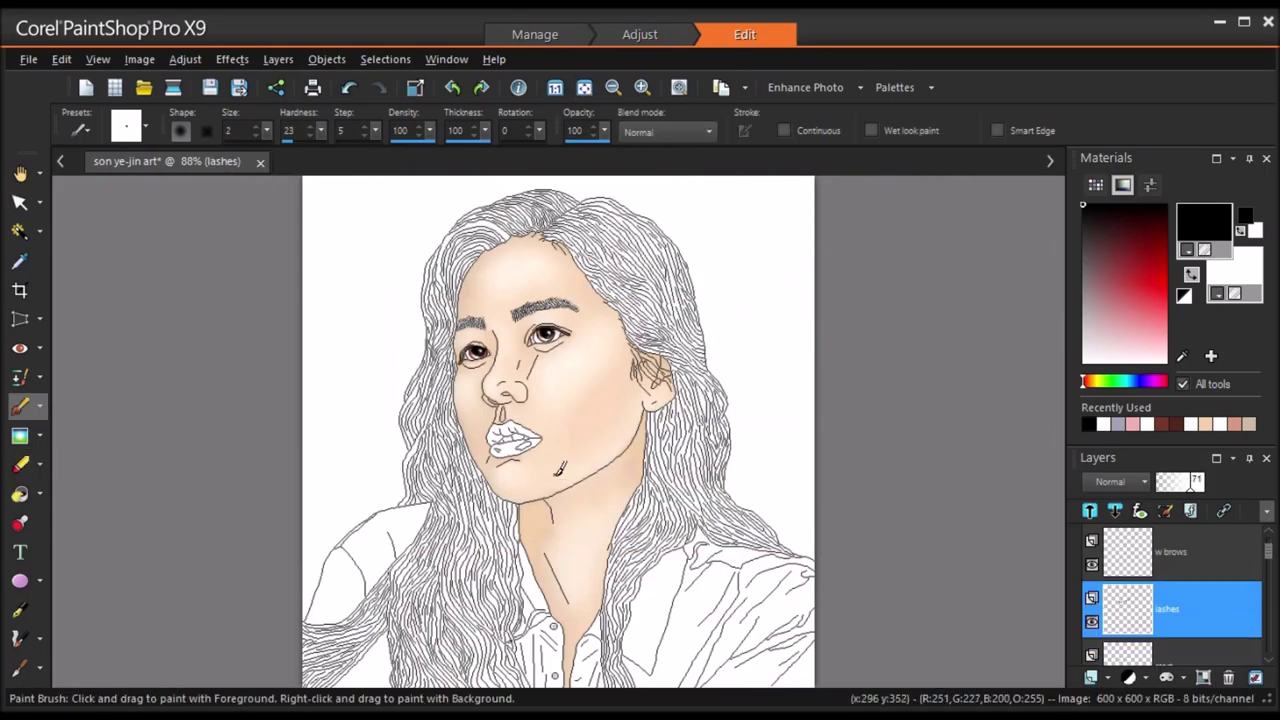
Add a raster layer above the lashes layer and choose the recently used pink as the foreground colour
click(1094, 678)
click(1130, 527)
click(650, 576)
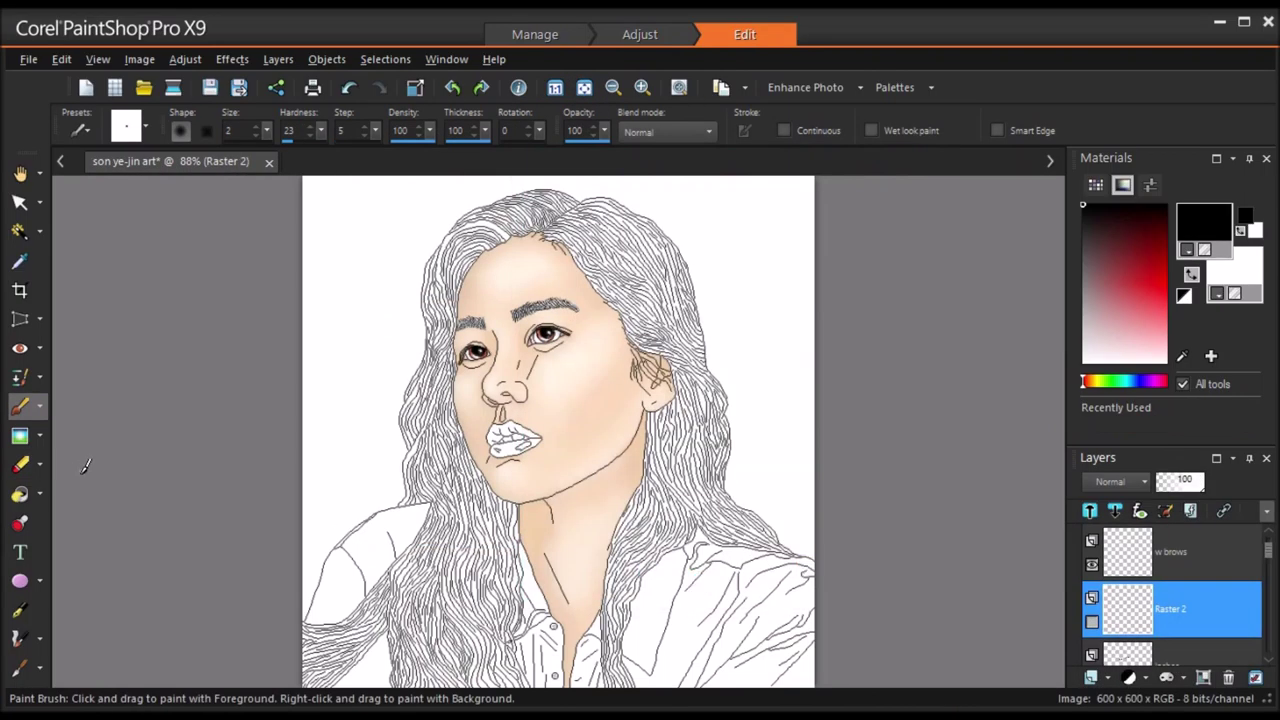
click(1145, 422)
Paint pink along the contours of both lips on Raster 2 with a size 2 brush at 100 hardness
scroll(490, 428, up, 6)
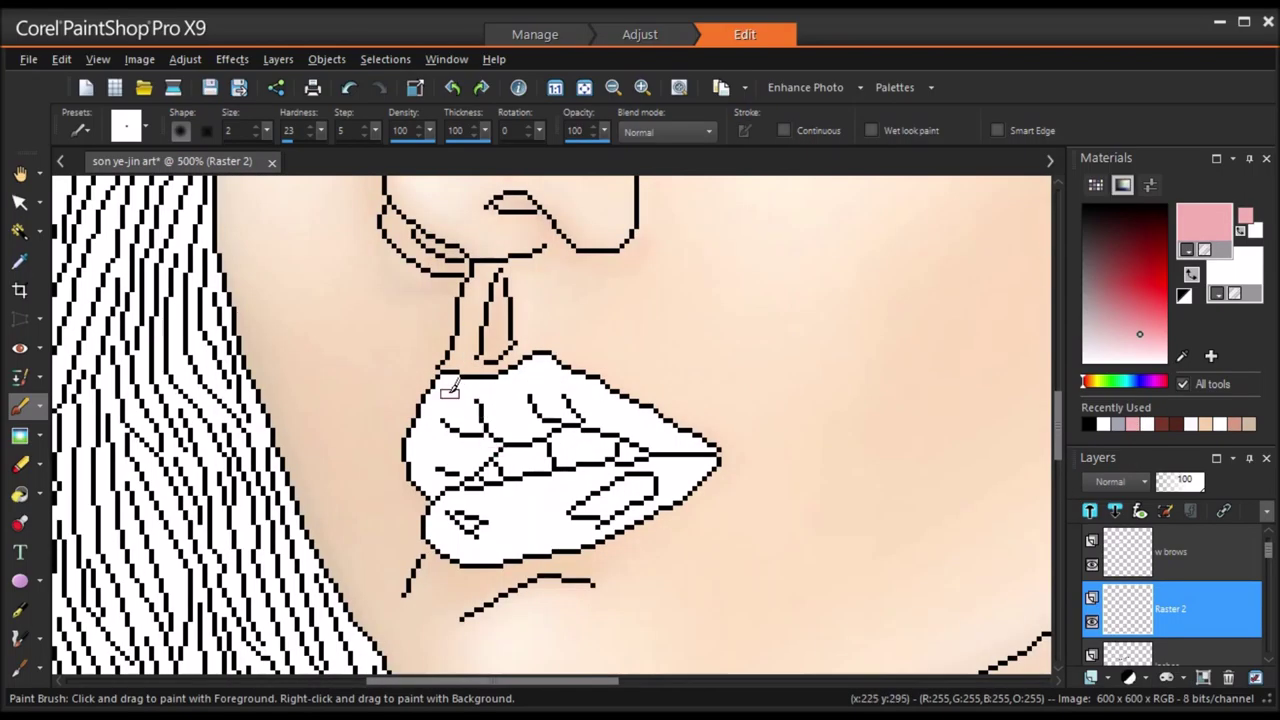
drag(449, 391, 468, 425)
drag(440, 379, 485, 446)
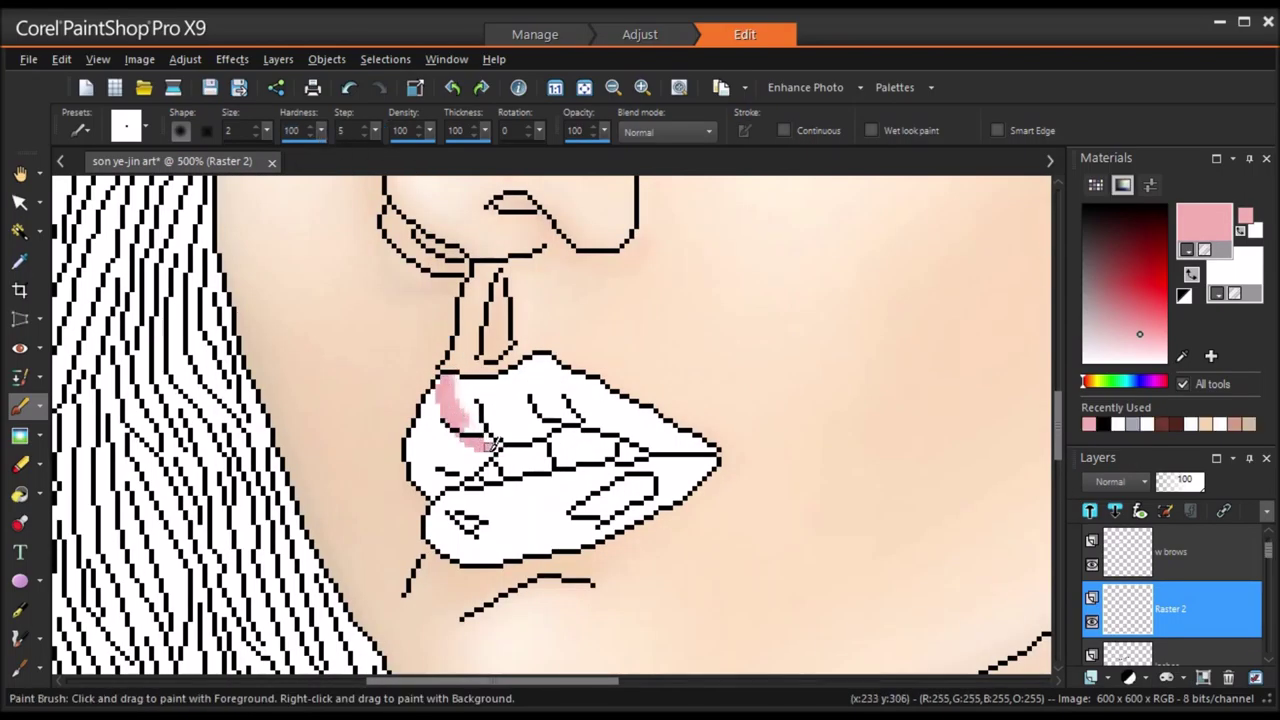
mouse_move(462, 382)
mouse_down()
mouse_move(494, 441)
mouse_move(460, 403)
mouse_move(544, 429)
mouse_move(526, 435)
mouse_move(481, 392)
mouse_move(543, 416)
mouse_move(477, 382)
mouse_up()
drag(710, 452, 688, 490)
mouse_move(438, 495)
mouse_down()
mouse_move(414, 450)
mouse_move(430, 405)
mouse_up()
mouse_move(540, 355)
mouse_down()
mouse_move(630, 392)
mouse_move(676, 440)
mouse_up()
Fill the remaining lip areas with pink, using a size 6 brush for the larger parts and leaving the teeth white
mouse_move(444, 492)
mouse_down()
mouse_move(430, 535)
mouse_move(466, 555)
mouse_move(614, 527)
mouse_move(676, 488)
mouse_up()
mouse_move(486, 452)
mouse_down()
mouse_move(470, 484)
mouse_move(513, 484)
mouse_move(618, 467)
mouse_move(650, 461)
mouse_up()
mouse_move(654, 448)
mouse_down()
mouse_move(600, 424)
mouse_move(546, 423)
mouse_up()
mouse_move(267, 131)
mouse_down()
mouse_move(284, 137)
mouse_move(270, 136)
mouse_up()
mouse_move(433, 414)
mouse_down()
mouse_move(434, 475)
mouse_move(451, 458)
mouse_move(429, 520)
mouse_move(446, 492)
mouse_move(461, 538)
mouse_move(474, 510)
mouse_move(626, 485)
mouse_move(638, 495)
mouse_move(499, 533)
mouse_move(611, 485)
mouse_move(669, 435)
mouse_move(500, 390)
mouse_up()
Add another raster layer for the lip shading and choose a darker, dusty red foreground colour
click(585, 88)
click(1092, 677)
click(657, 580)
click(1138, 317)
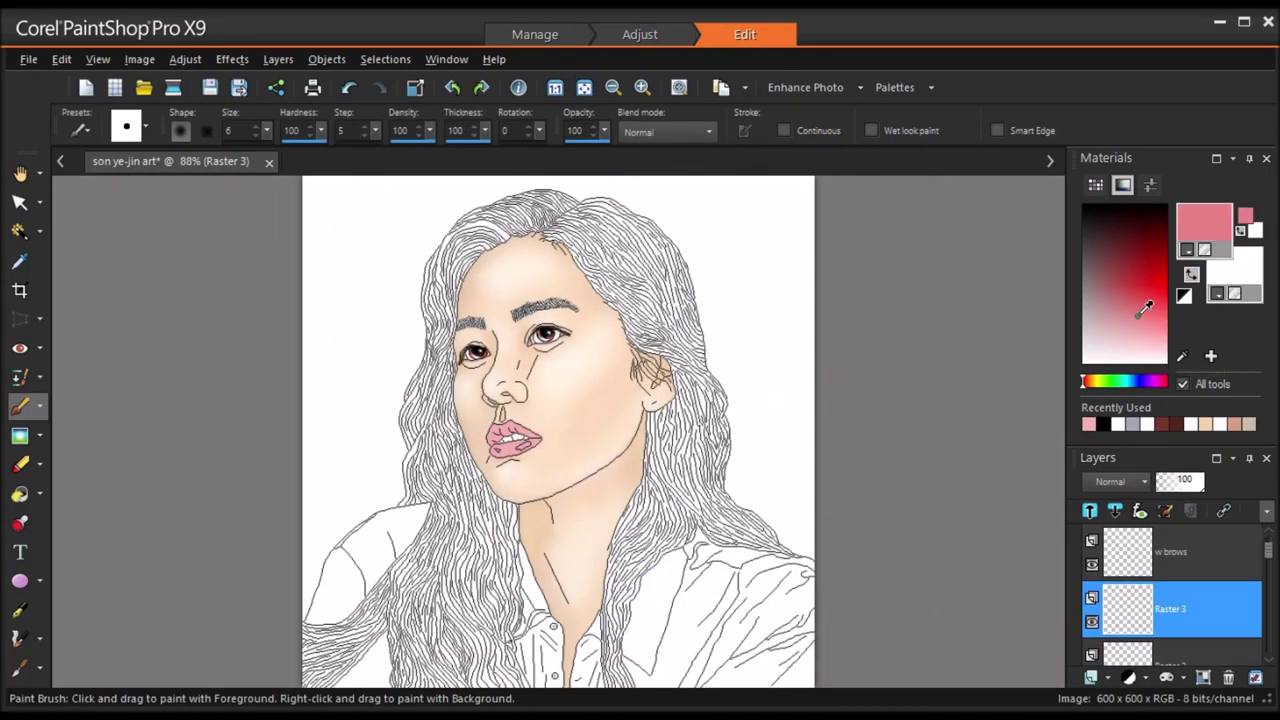
click(1137, 296)
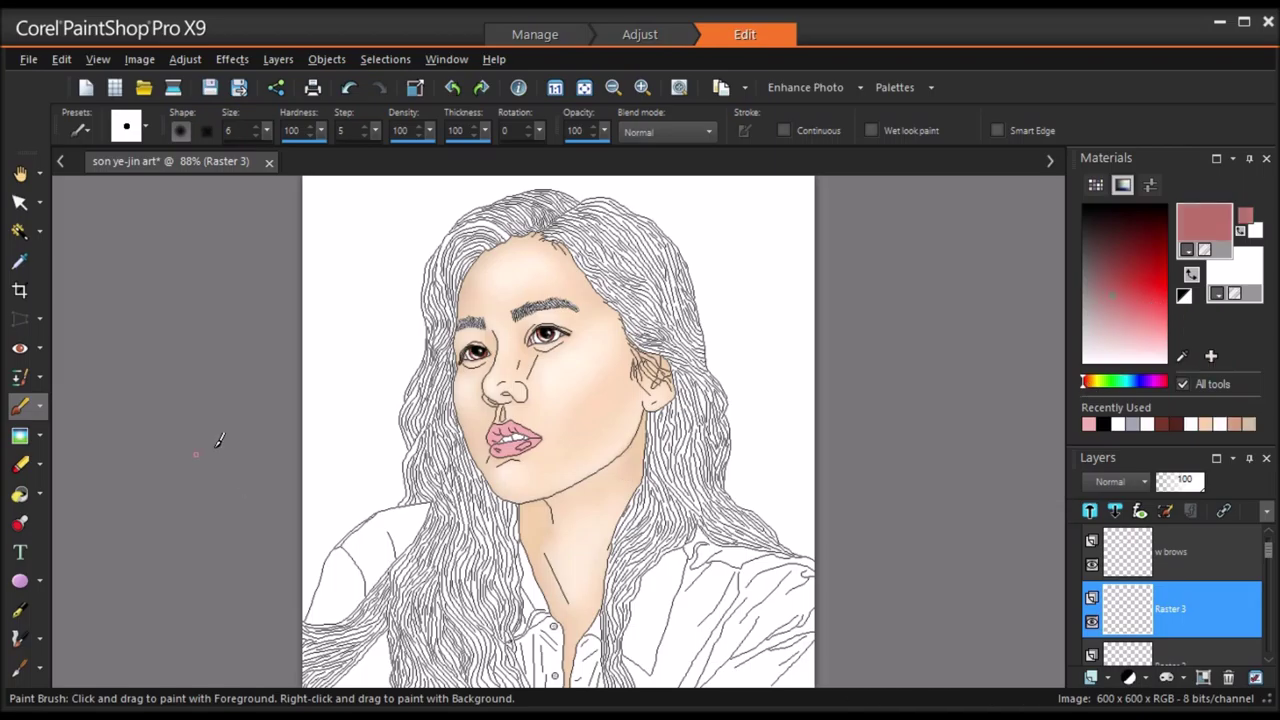
Paint dusty red shadows in the upper lip's creases and along the mouth opening on Raster 3 with a size 2 brush
scroll(492, 485, up, 5)
scroll(492, 485, up, 1)
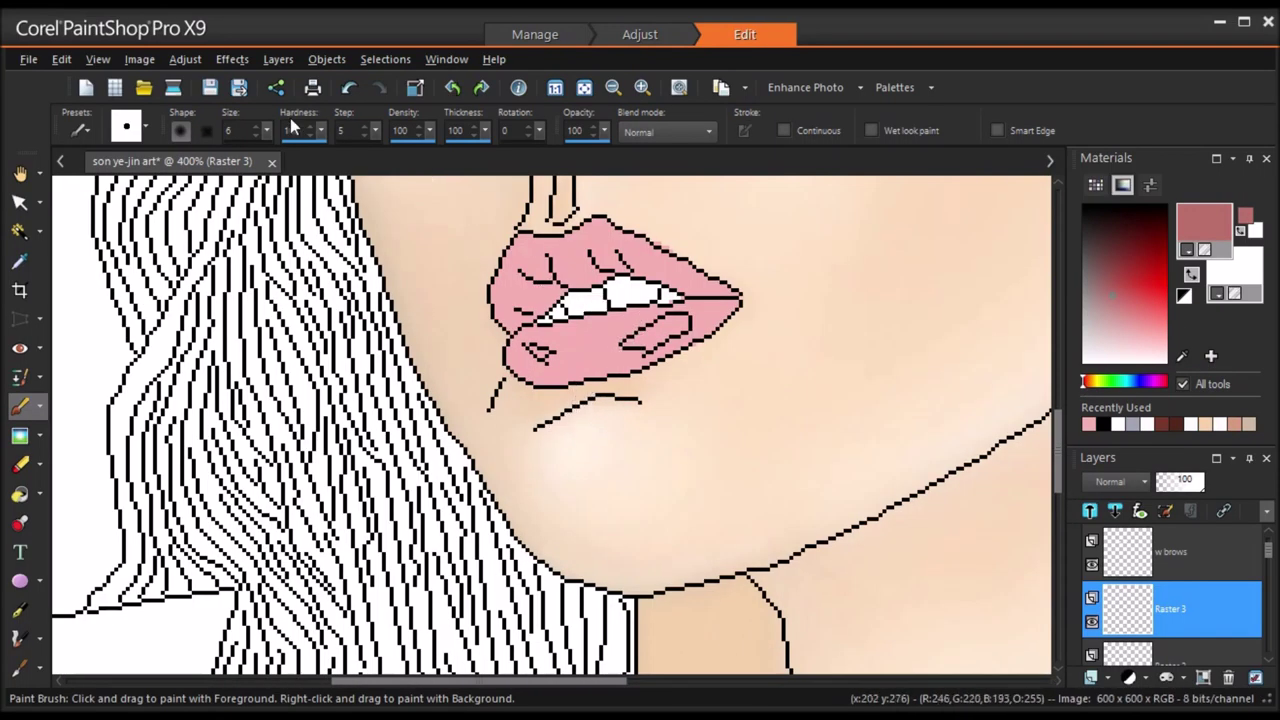
click(256, 134)
click(256, 134)
click(256, 134)
click(256, 134)
drag(531, 314, 512, 311)
drag(549, 260, 555, 280)
mouse_move(618, 255)
mouse_down()
mouse_move(632, 271)
mouse_move(610, 275)
mouse_up()
drag(702, 292, 677, 287)
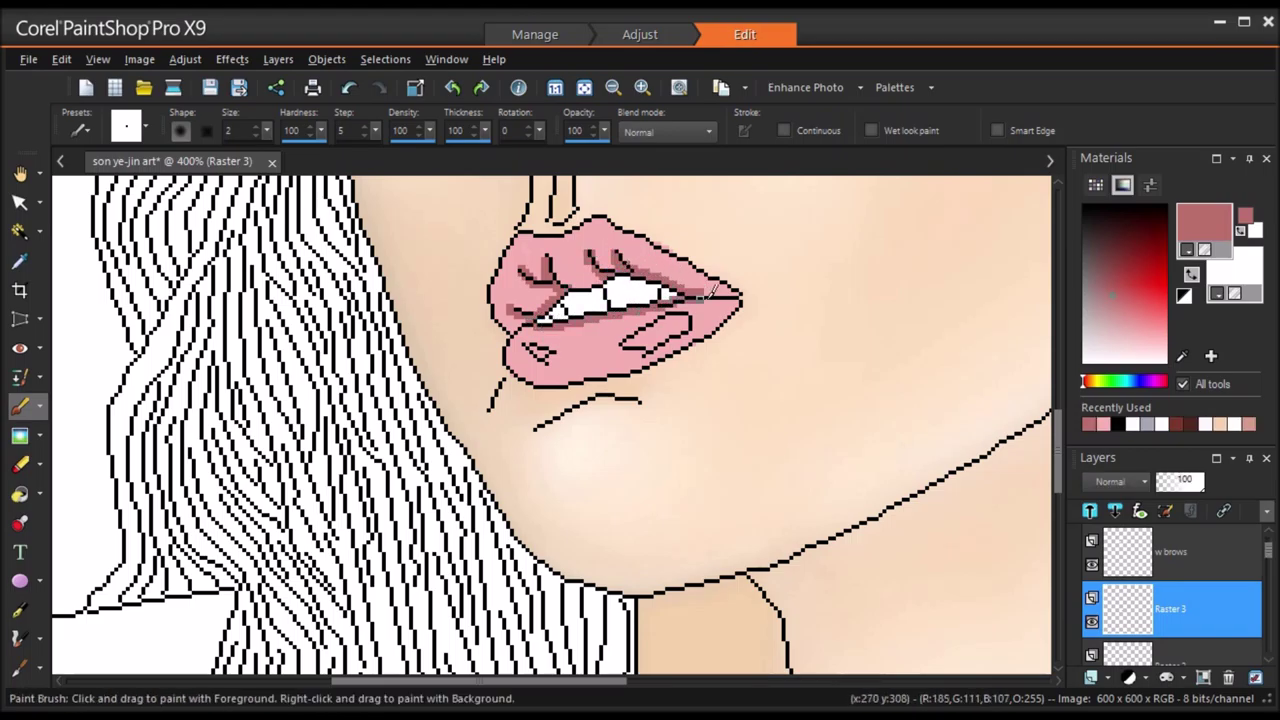
Shade the lower lip's bottom edge and the upper lip's far corner in dusty red, undoing a stray stroke
mouse_move(614, 375)
mouse_down()
mouse_move(646, 360)
mouse_move(546, 384)
mouse_up()
click(349, 88)
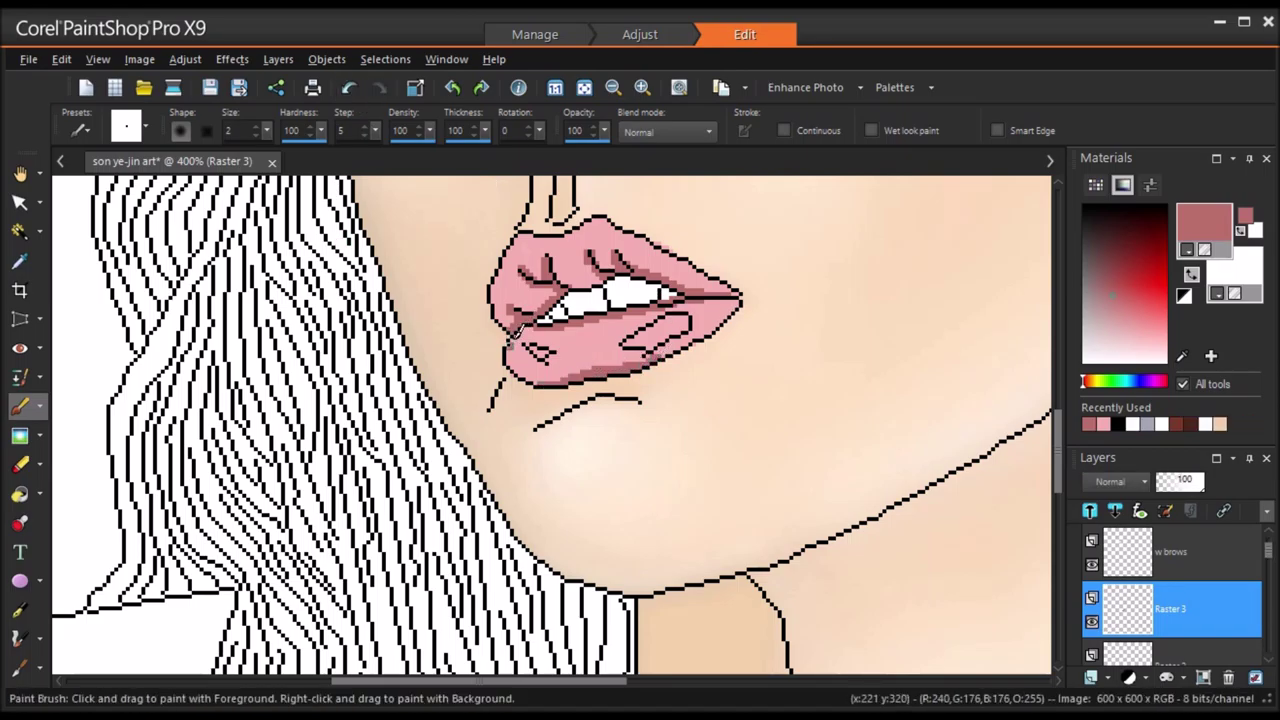
drag(495, 326, 503, 315)
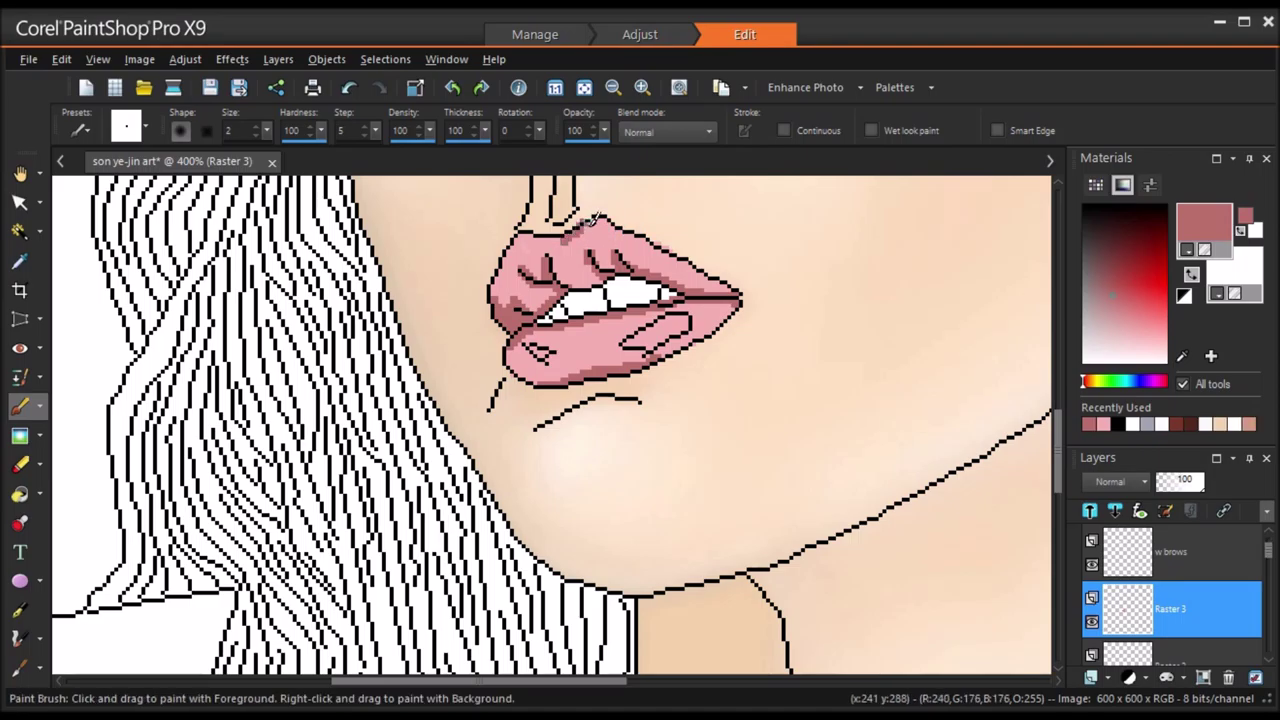
Paint a darker muted red layer of shadows over both lips on Raster 5 with a size 2 brush
click(584, 87)
scroll(505, 442, up, 2)
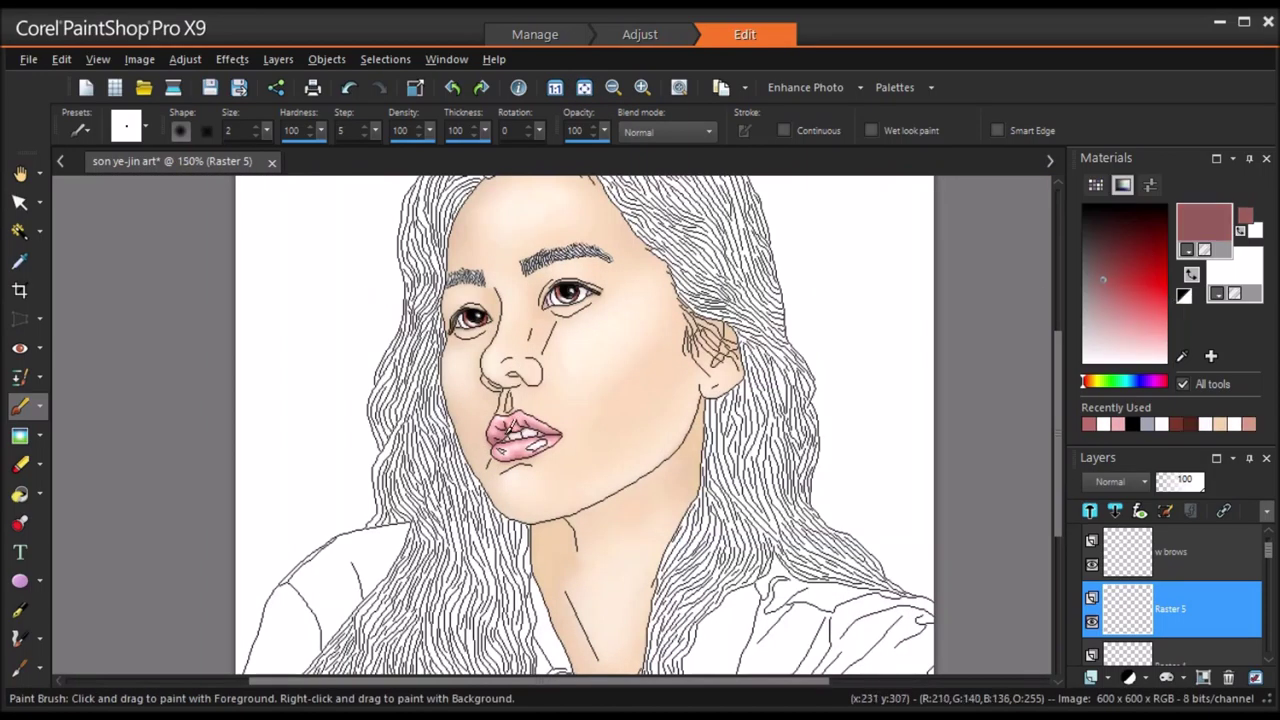
click(349, 87)
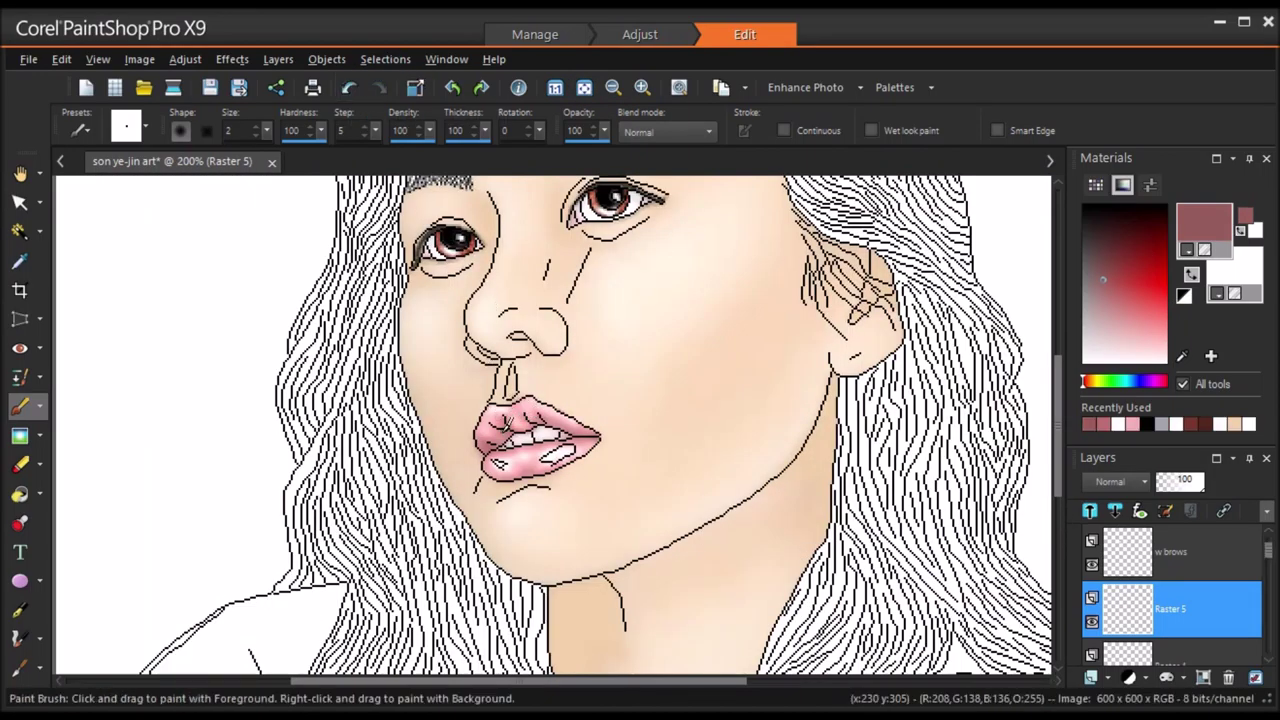
drag(532, 427, 538, 415)
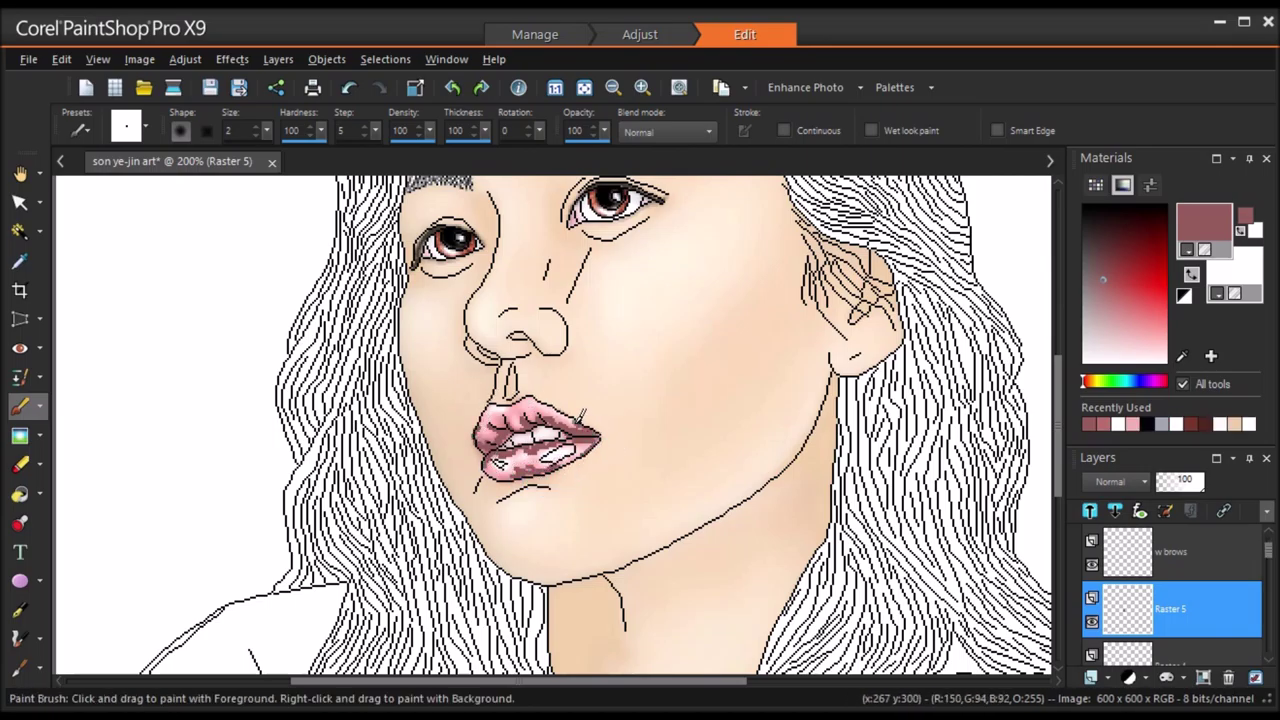
Blend the dark lip shadows on Raster 5 with a size 10 Soften Brush and open the layer's blend modes
click(20, 435)
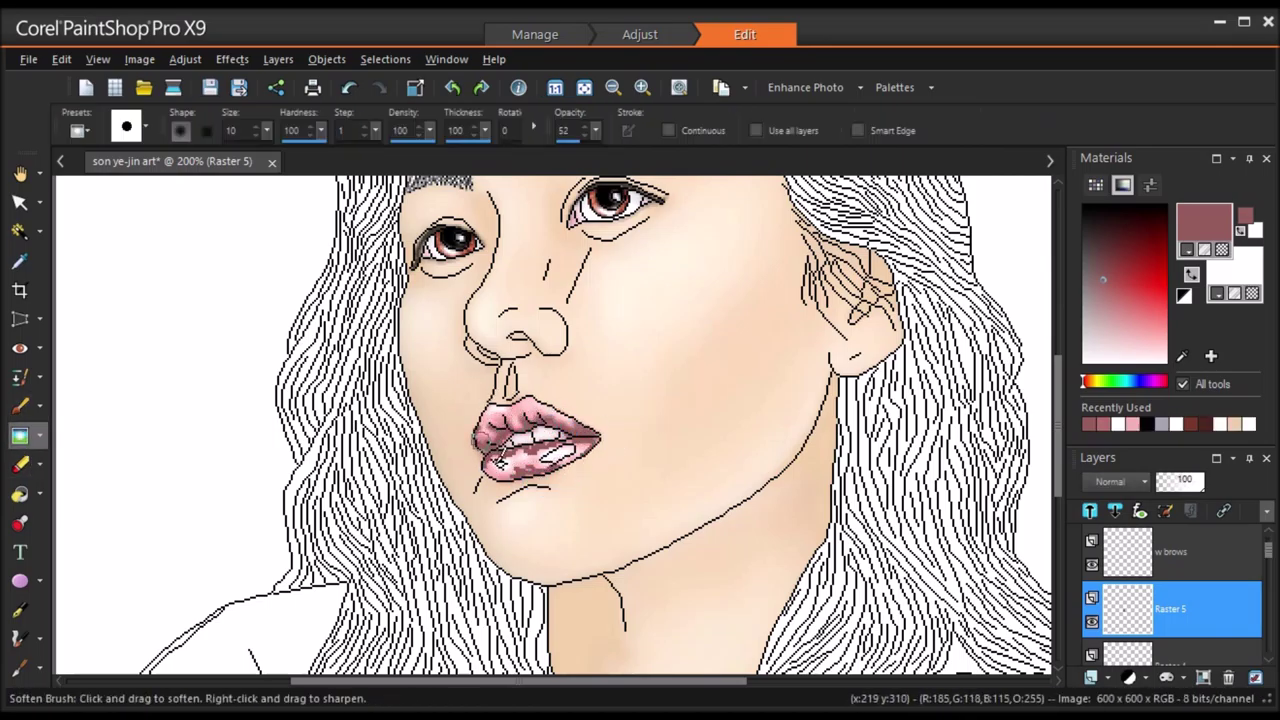
click(1125, 481)
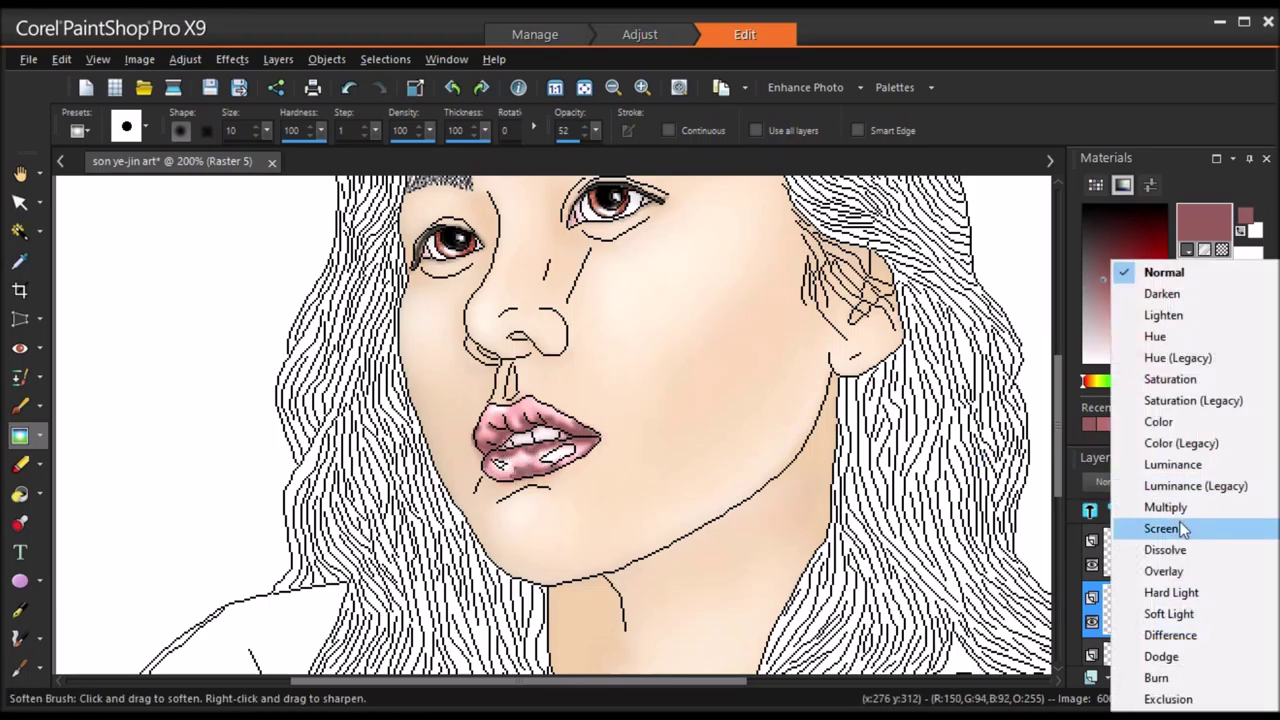
click(1123, 494)
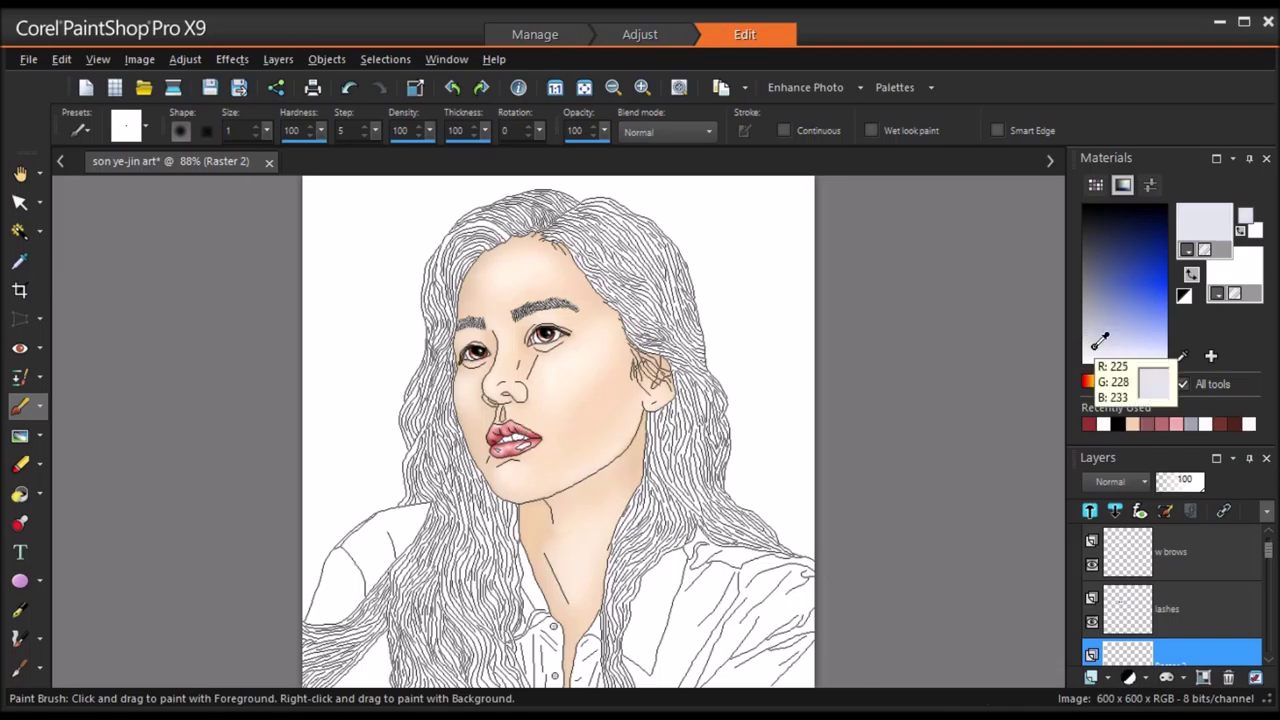
Paint pale bluish-grey shading on the teeth on Raster 2 with a size 1 brush
scroll(530, 455, up, 3)
scroll(443, 463, up, 5)
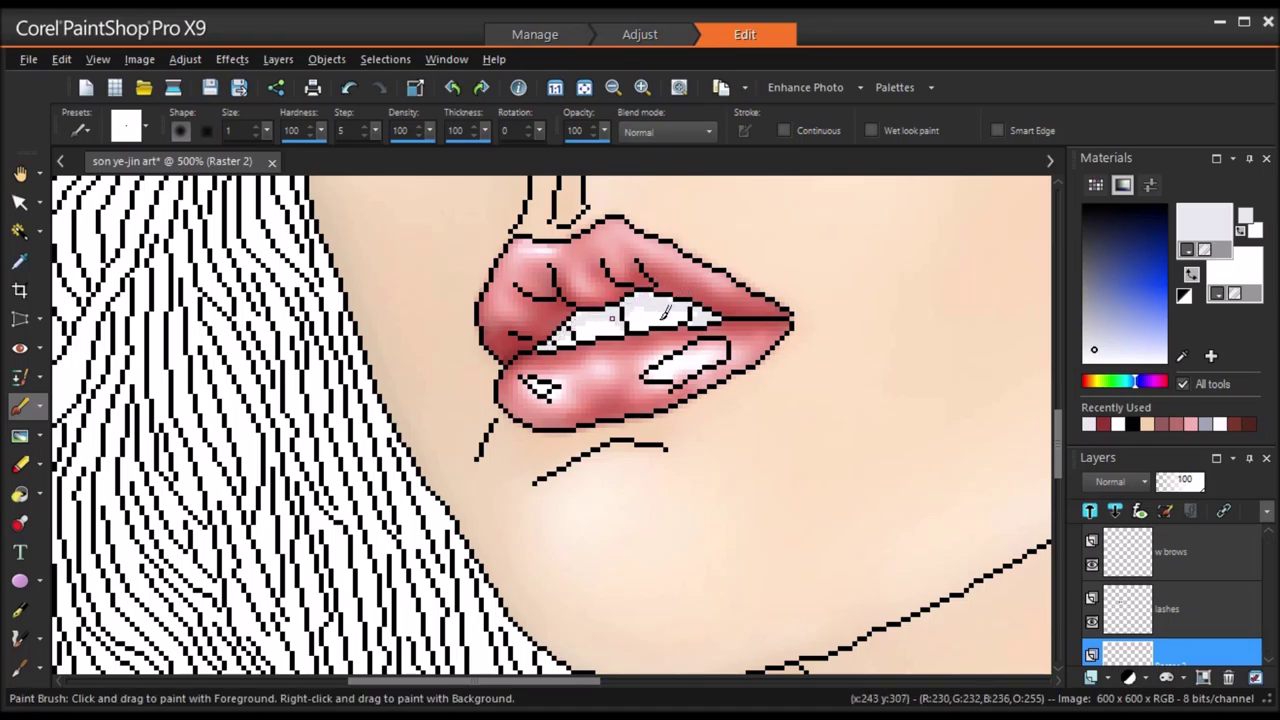
click(584, 87)
Add a new raster layer above the teeth shading with the default settings
click(1092, 511)
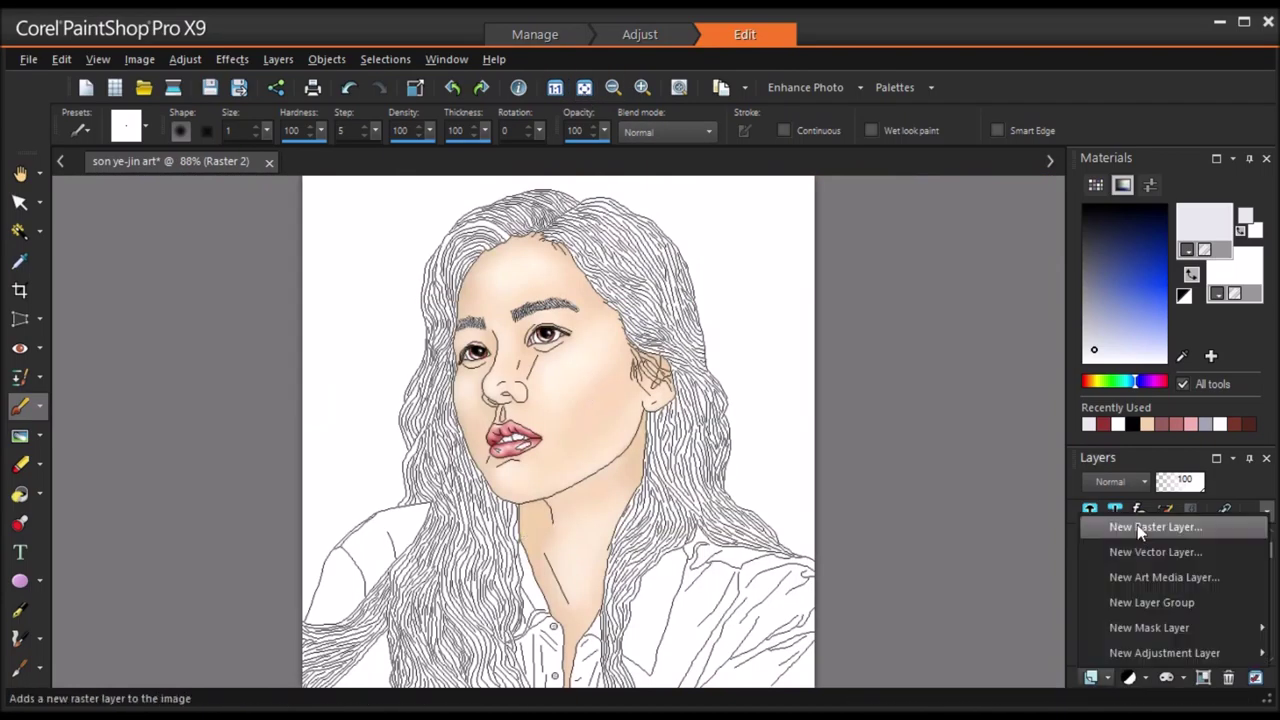
click(1140, 527)
click(660, 578)
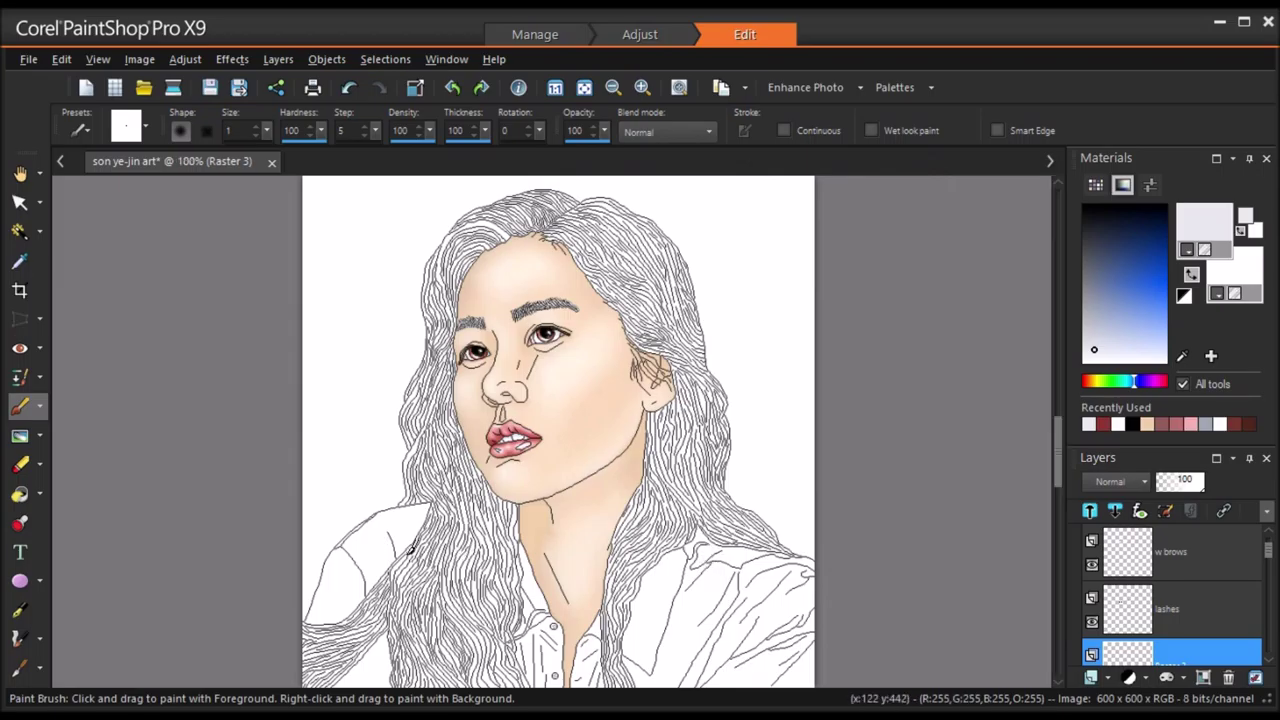
Soften the teeth shading on Raster 2 with the Soften Brush at size 38
scroll(410, 549, up, 3)
drag(1058, 485, 1058, 430)
click(40, 436)
click(100, 238)
drag(267, 131, 292, 153)
scroll(1171, 650, down, 1)
click(1171, 654)
drag(766, 440, 788, 435)
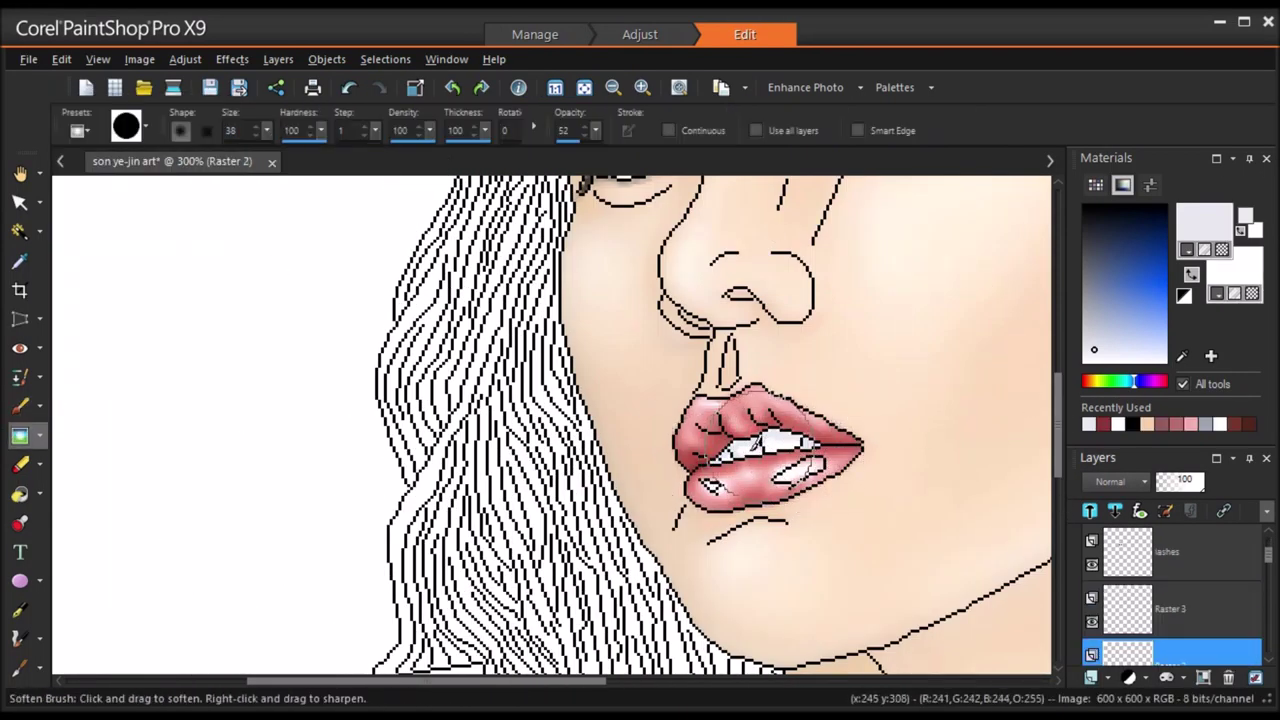
Paint white highlights on the teeth on Raster 3 with a size 3 Paint Brush
click(1180, 610)
click(19, 405)
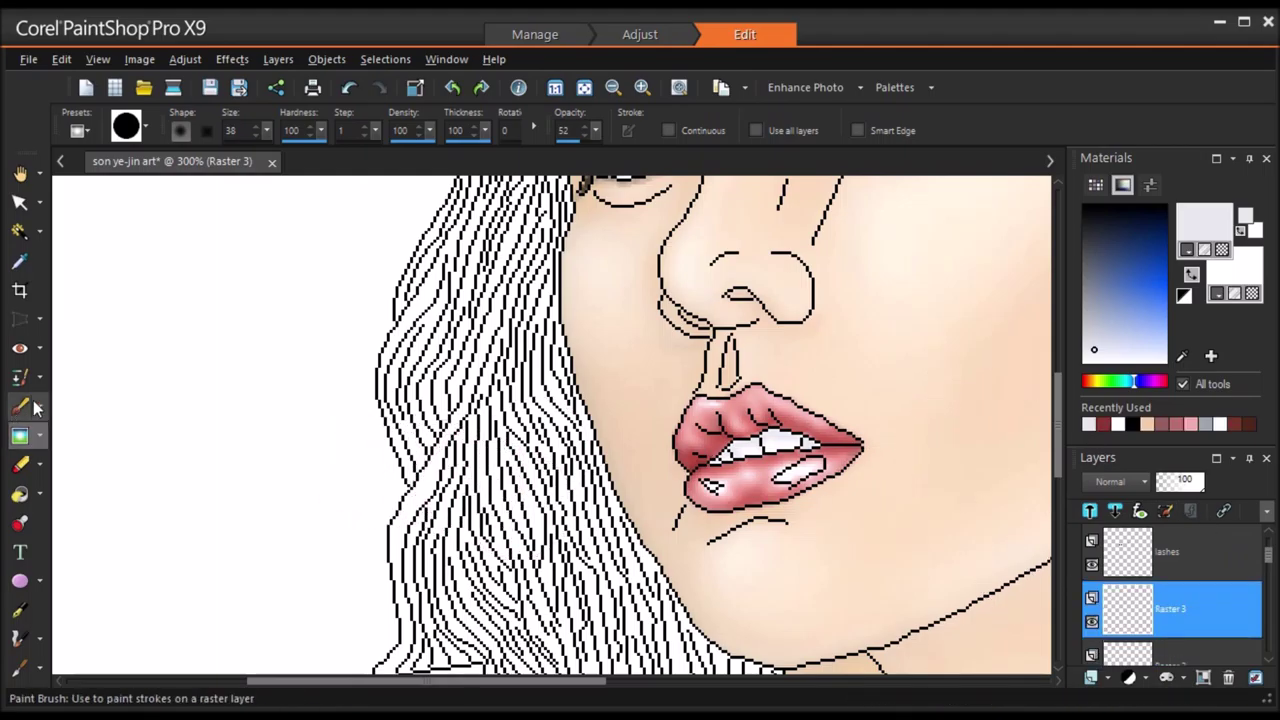
click(1191, 274)
drag(739, 452, 746, 446)
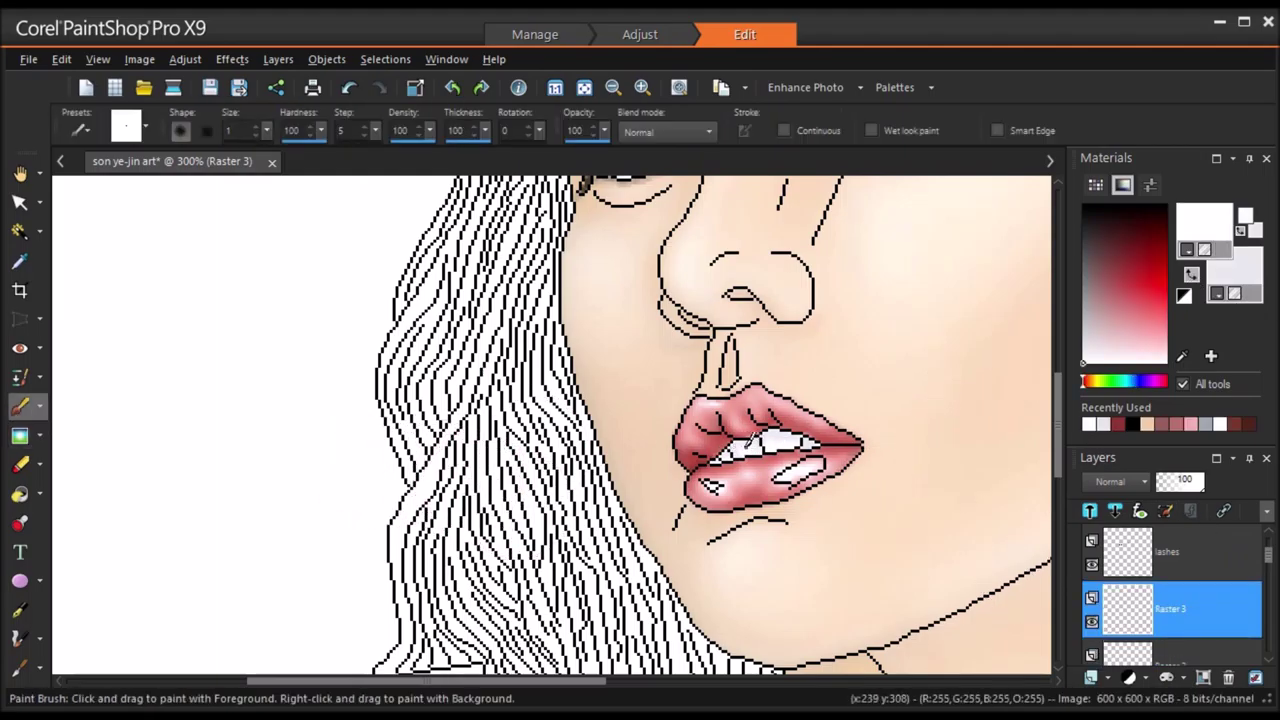
double_click(256, 127)
scroll(806, 428, up, 5)
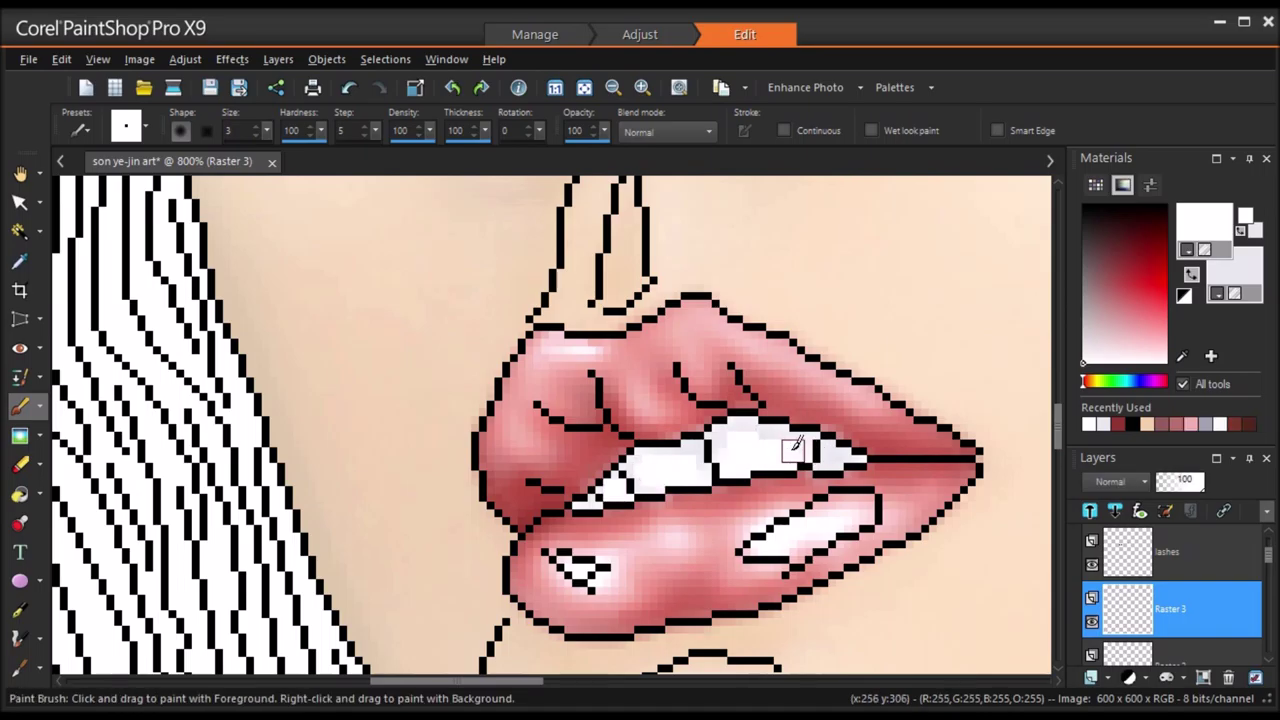
Blend the white teeth highlights on Raster 3 with the size 38 Soften Brush and set the layer's blend mode to Overlay
click(19, 436)
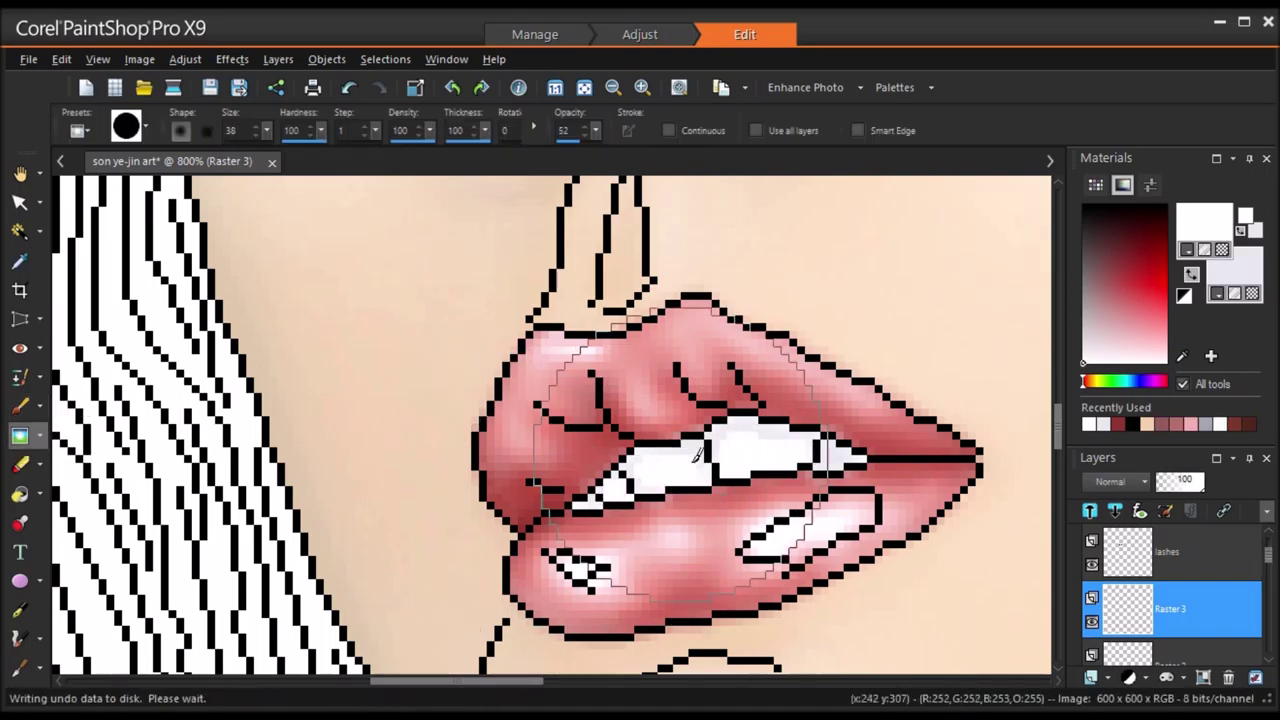
click(1125, 481)
click(1166, 507)
click(1125, 481)
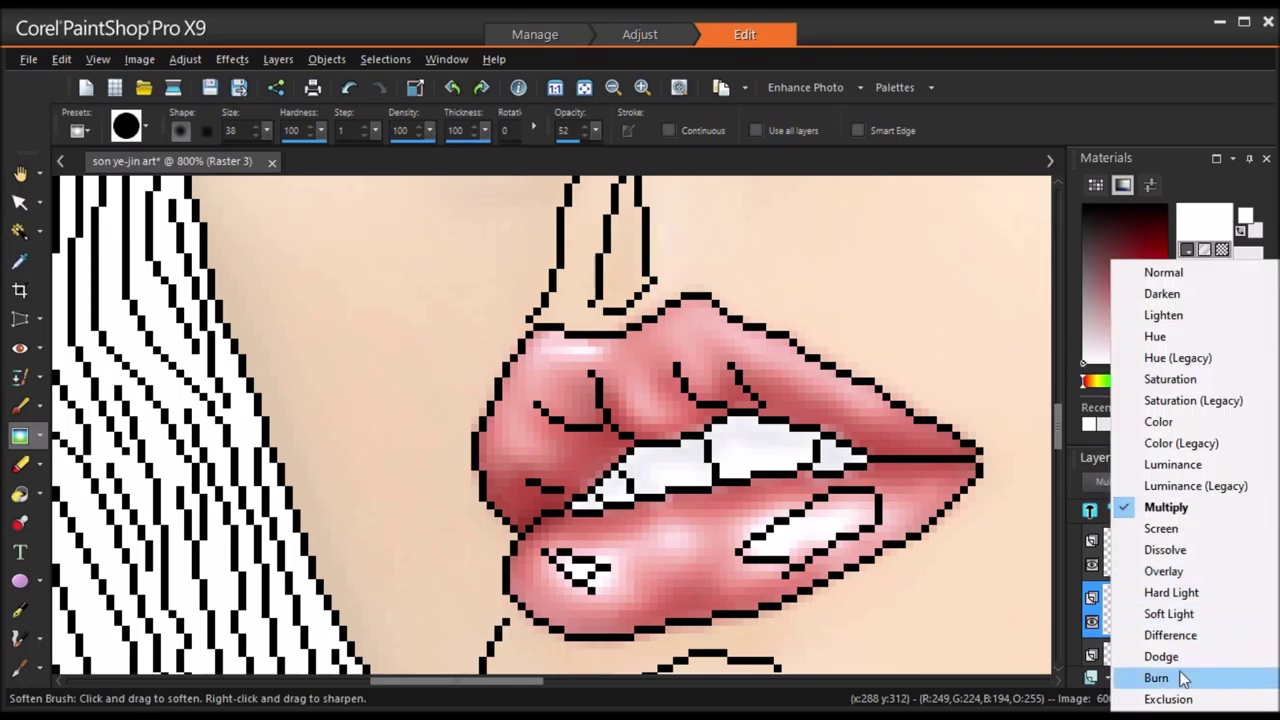
click(1163, 571)
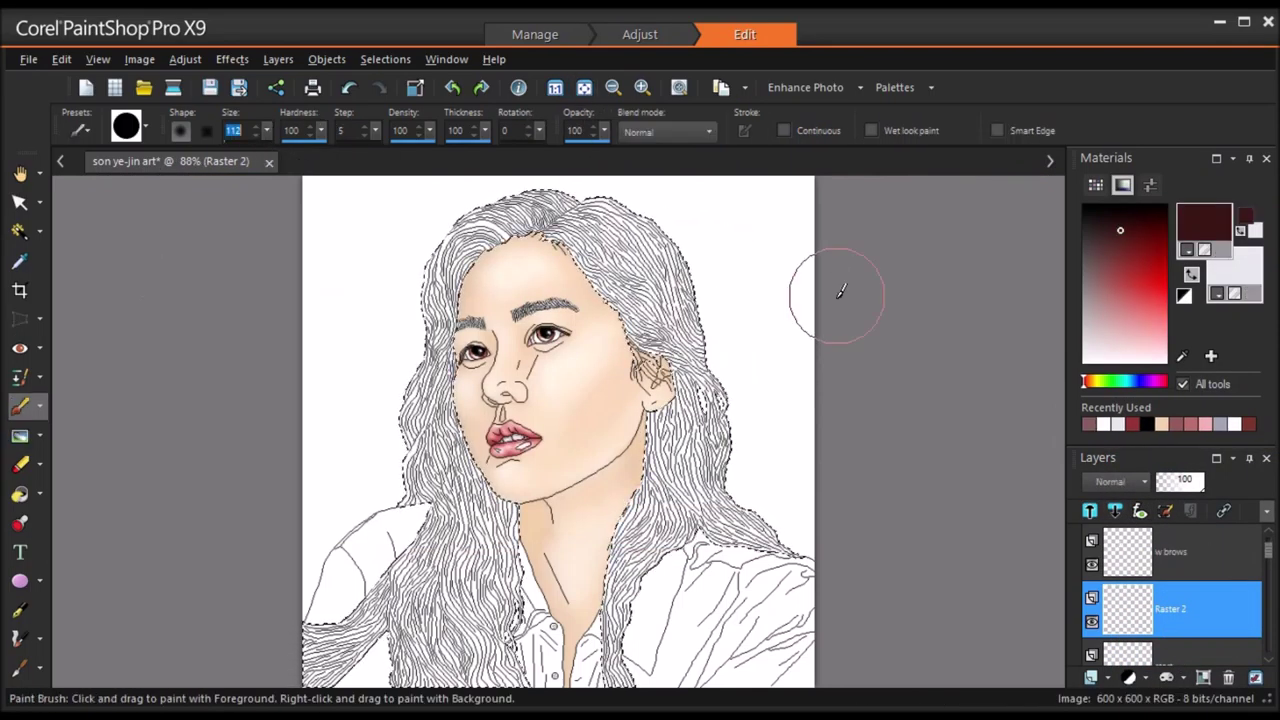
Fill the selected hair area with very dark reddish brown on Raster 2, using a size 112 brush
mouse_move(590, 215)
mouse_down()
mouse_move(694, 457)
mouse_move(663, 466)
mouse_move(610, 640)
mouse_move(609, 214)
mouse_move(485, 203)
mouse_move(420, 430)
mouse_move(476, 593)
mouse_move(395, 640)
mouse_move(314, 614)
mouse_up()
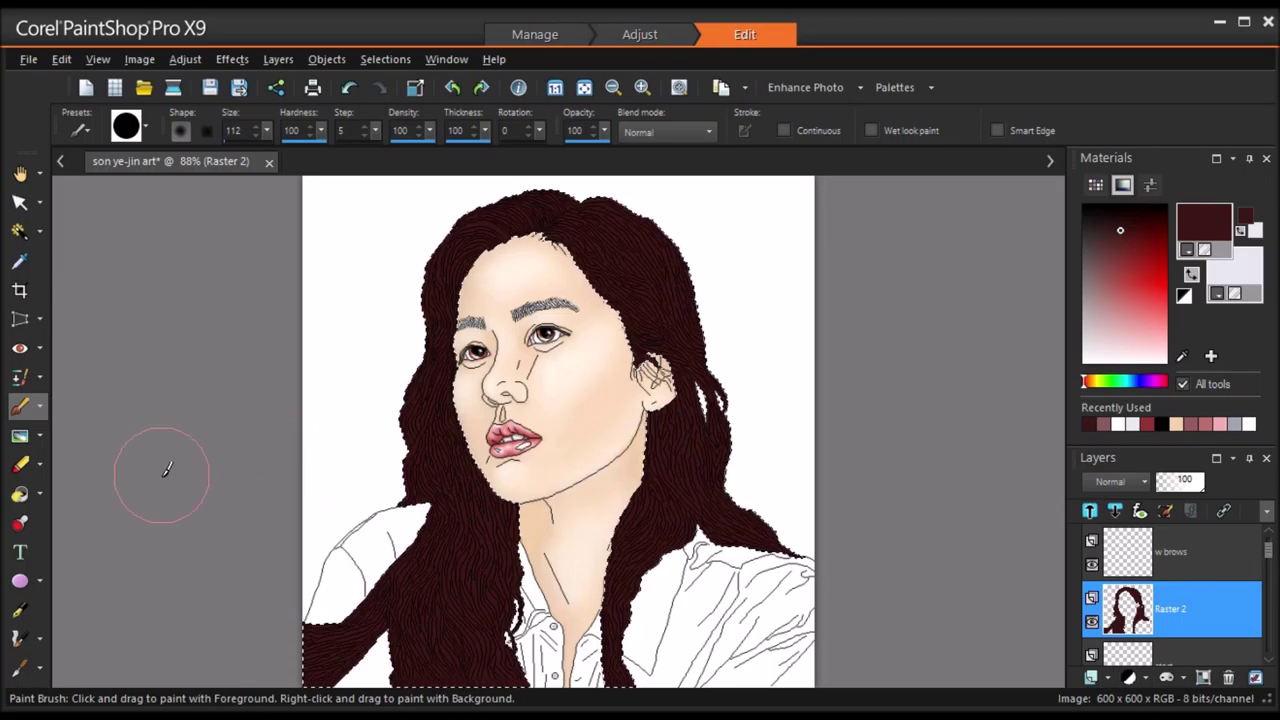
Choose a lighter orange-brown paint colour with a fine brush and add a new raster layer above the hair's base colour
drag(266, 131, 256, 134)
drag(1085, 382, 1088, 384)
click(1148, 247)
click(1150, 236)
drag(266, 132, 240, 135)
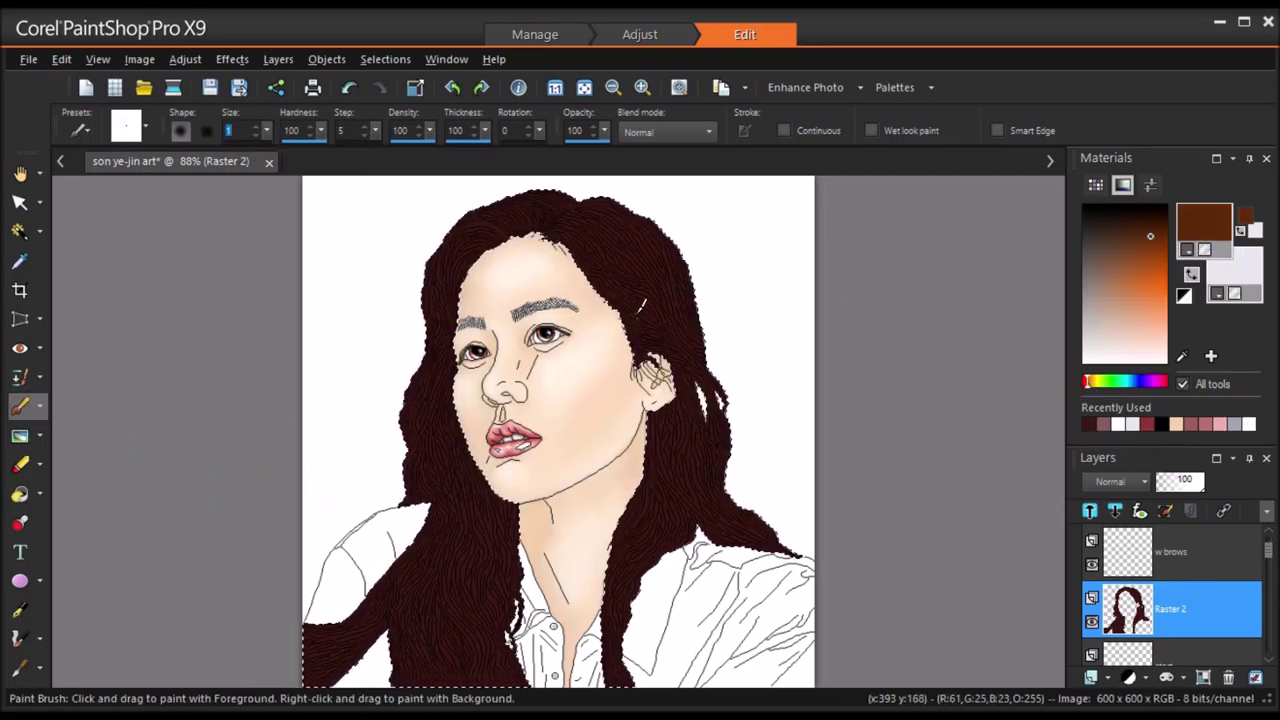
drag(664, 345, 657, 360)
click(350, 88)
click(1105, 678)
click(1150, 526)
key(Return)
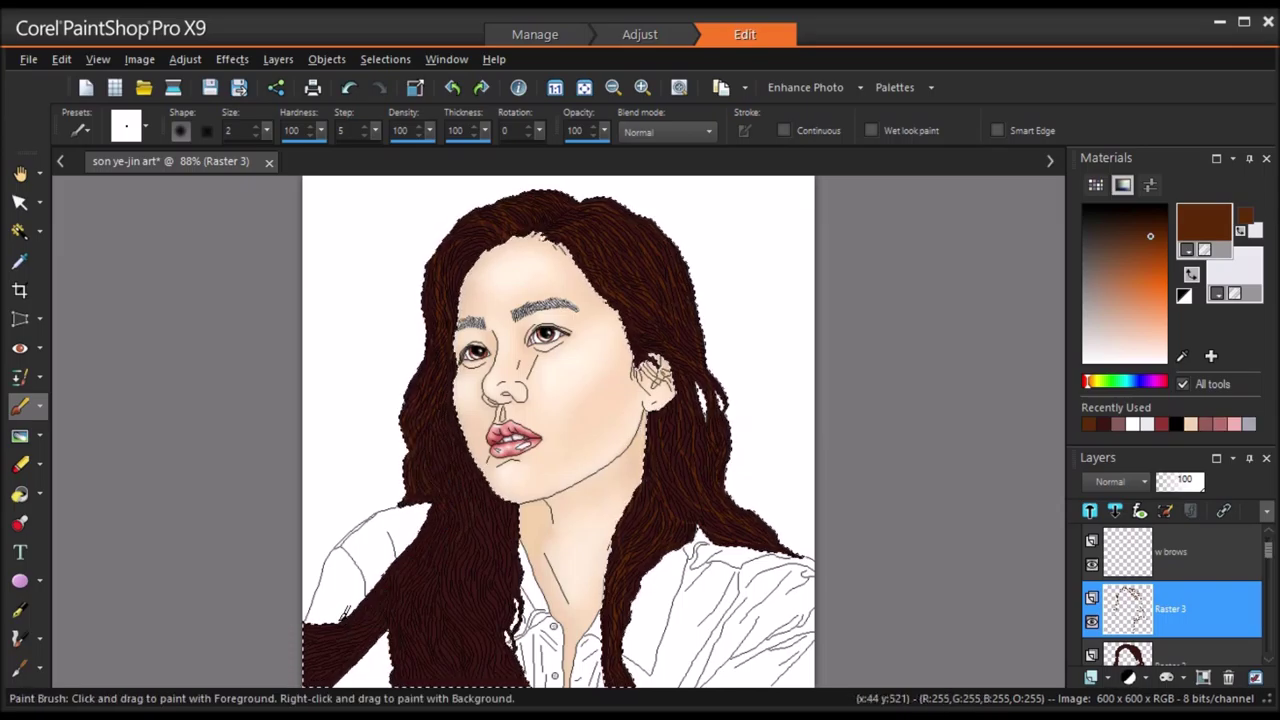
Paint thin orange-brown strands through the lower hair locks on Raster 3 with a size 2 brush
drag(445, 554, 335, 686)
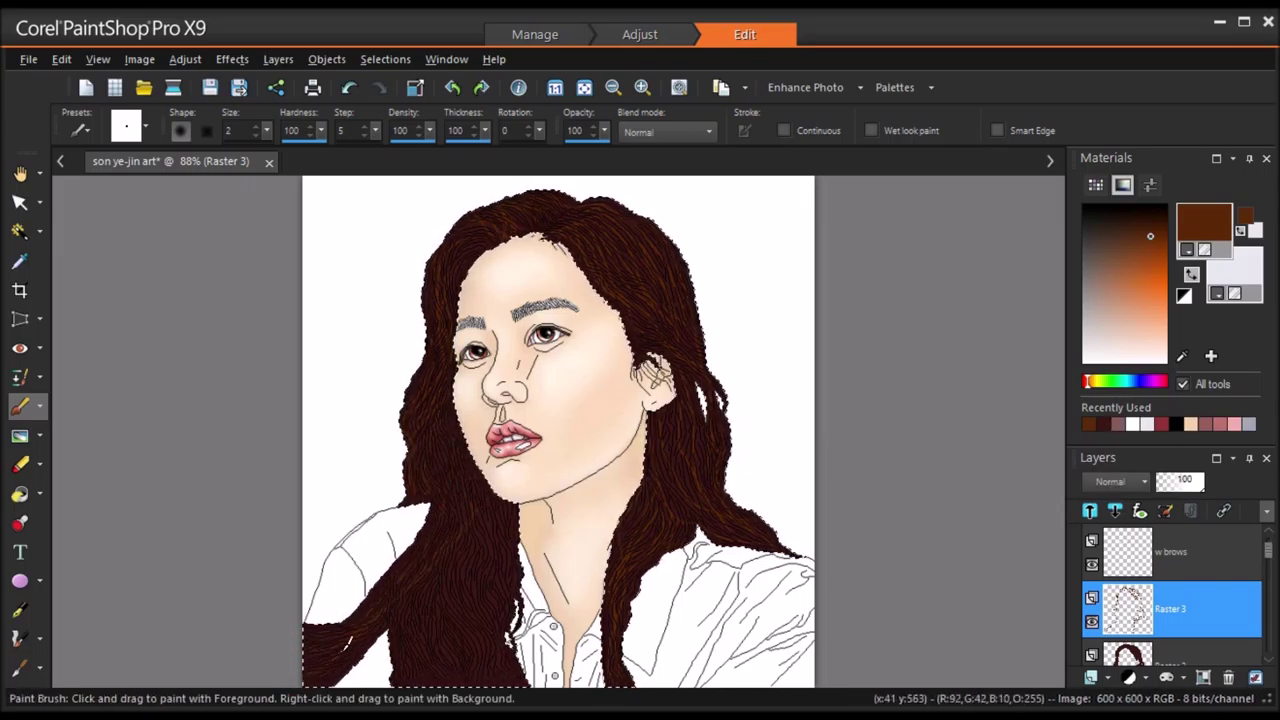
drag(393, 615, 358, 653)
drag(418, 572, 370, 613)
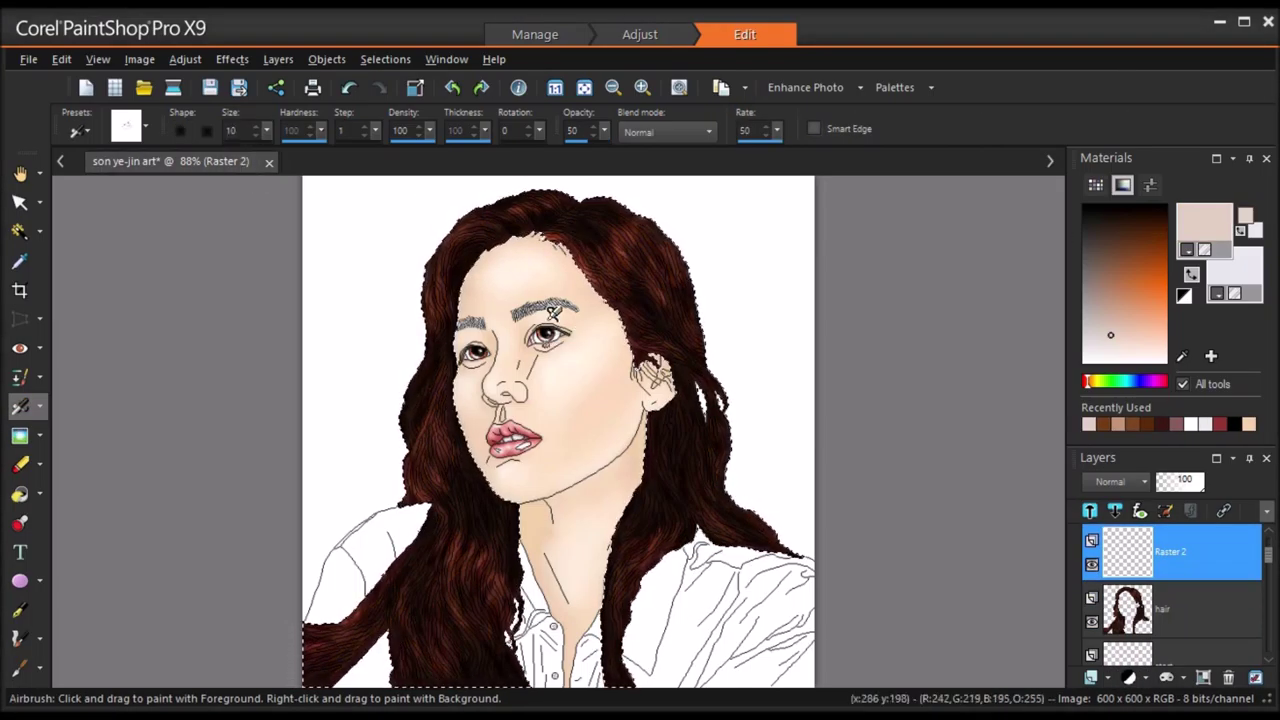
Airbrush pale pinkish-beige shine along the hair waves on Raster 2 at size 10 and 50 opacity
mouse_move(466, 214)
mouse_down()
mouse_move(499, 228)
mouse_move(466, 233)
mouse_up()
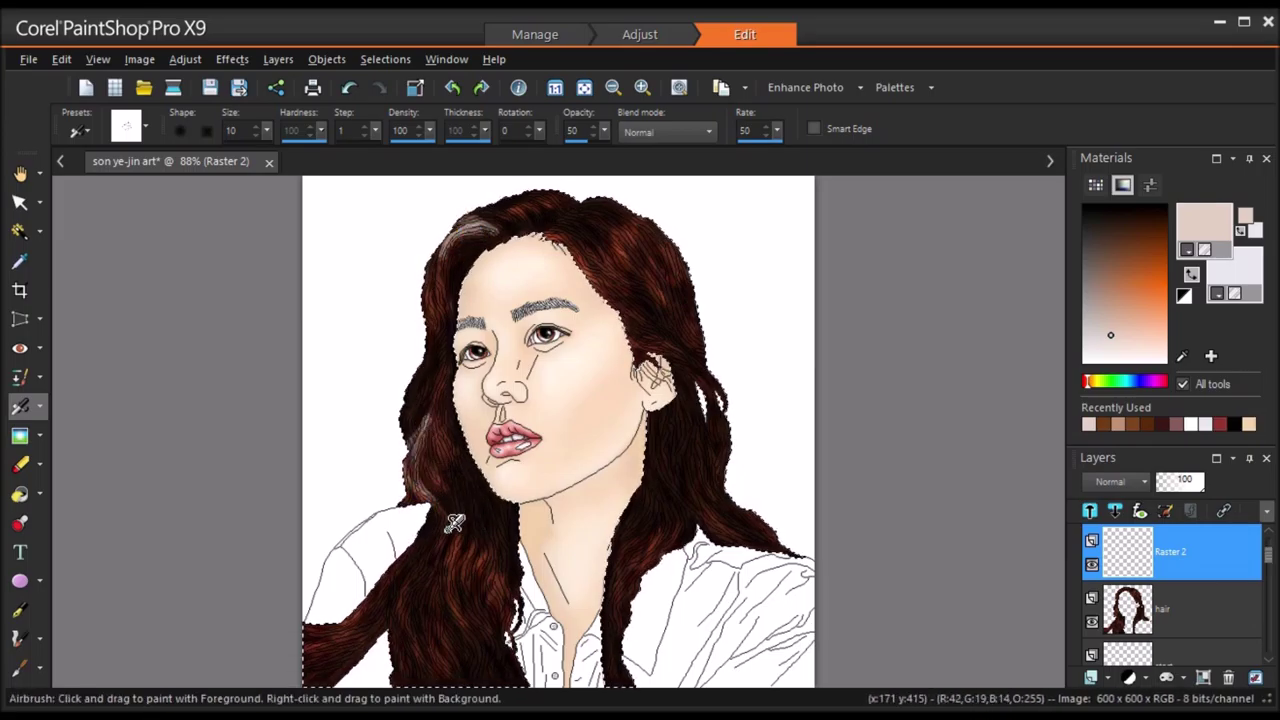
click(348, 87)
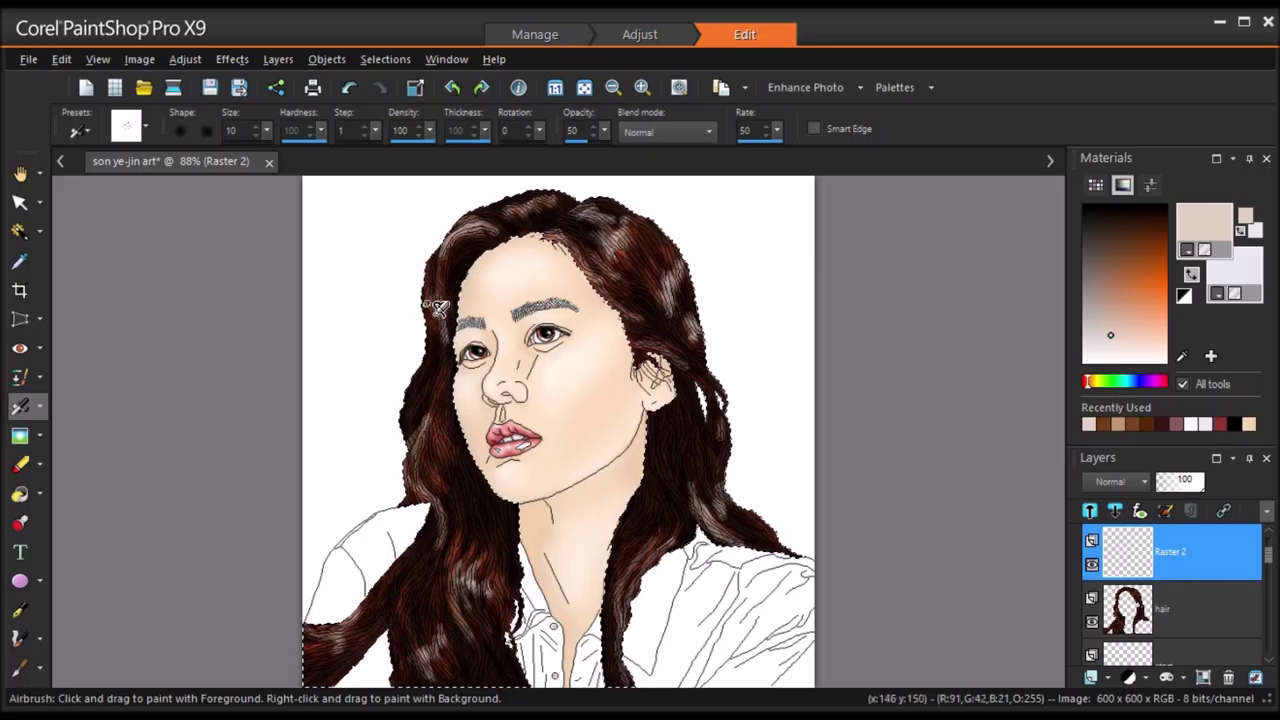
mouse_move(443, 434)
mouse_down()
mouse_move(429, 431)
mouse_move(450, 445)
mouse_up()
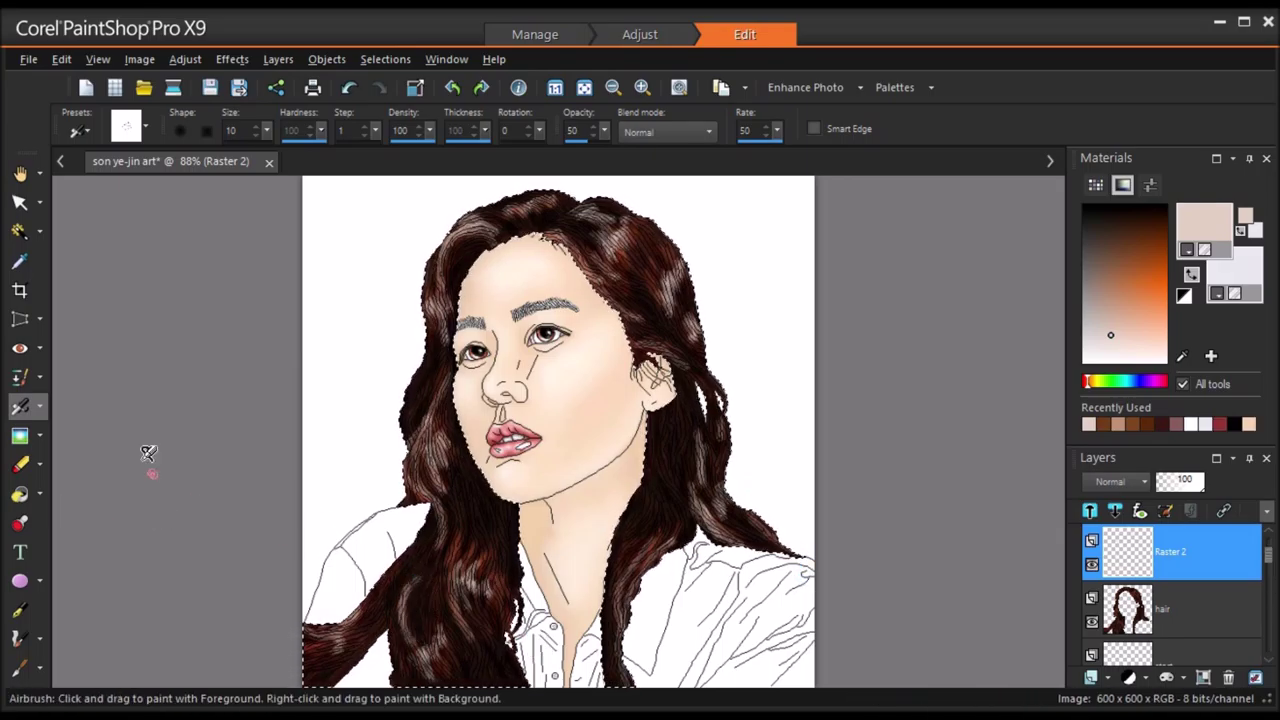
Soften the hair highlights on Raster 2 with a size 57 Soften Brush and set the layer's blend mode to Overlay
click(19, 435)
mouse_move(445, 326)
mouse_down()
mouse_move(494, 214)
mouse_move(602, 227)
mouse_move(625, 314)
mouse_move(622, 212)
mouse_up()
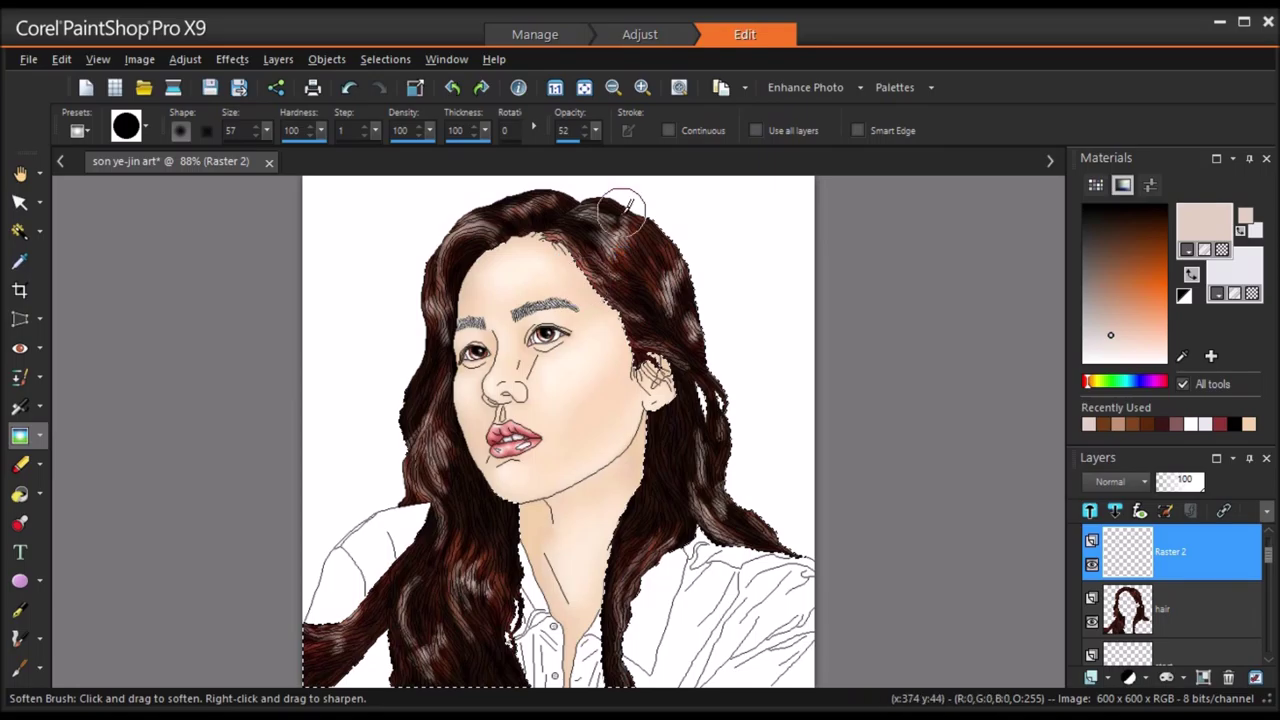
mouse_move(721, 417)
mouse_down()
mouse_move(713, 466)
mouse_move(734, 541)
mouse_move(711, 522)
mouse_move(699, 480)
mouse_move(682, 546)
mouse_move(614, 656)
mouse_move(666, 540)
mouse_move(494, 242)
mouse_move(434, 302)
mouse_move(551, 199)
mouse_up()
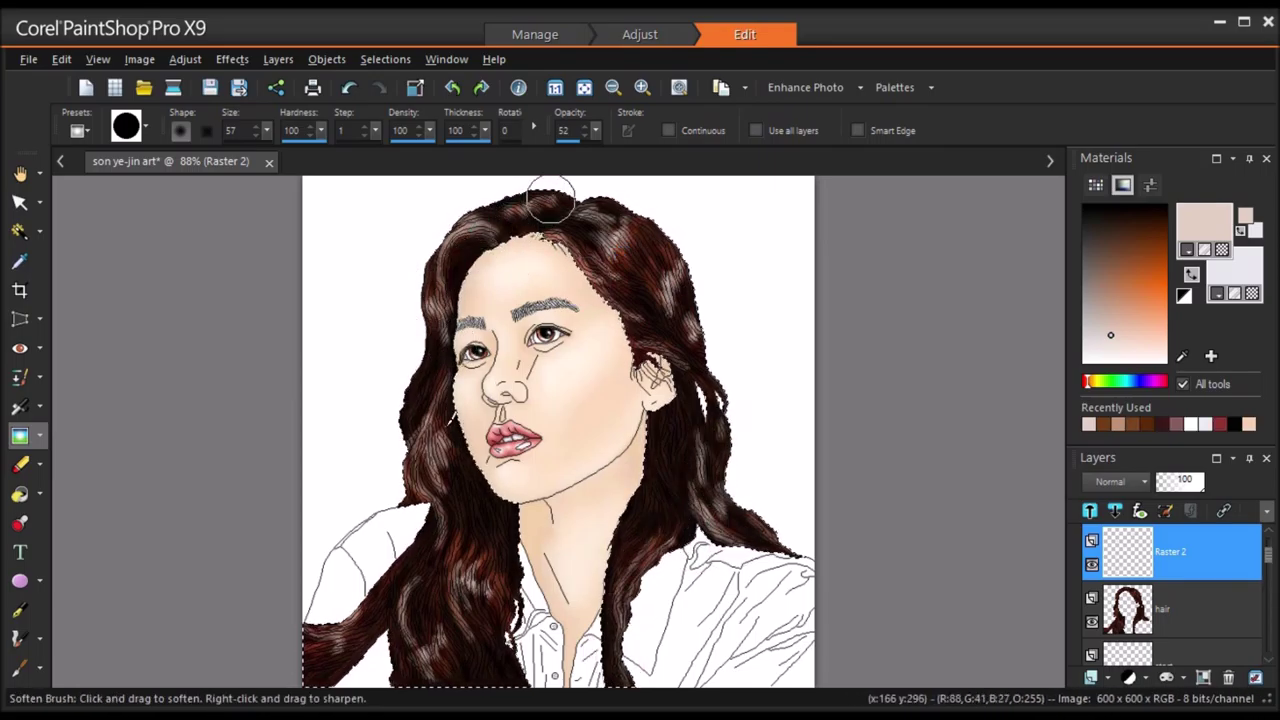
mouse_move(452, 572)
mouse_down()
mouse_move(488, 566)
mouse_move(489, 606)
mouse_up()
drag(344, 620, 427, 548)
click(1116, 483)
click(1166, 575)
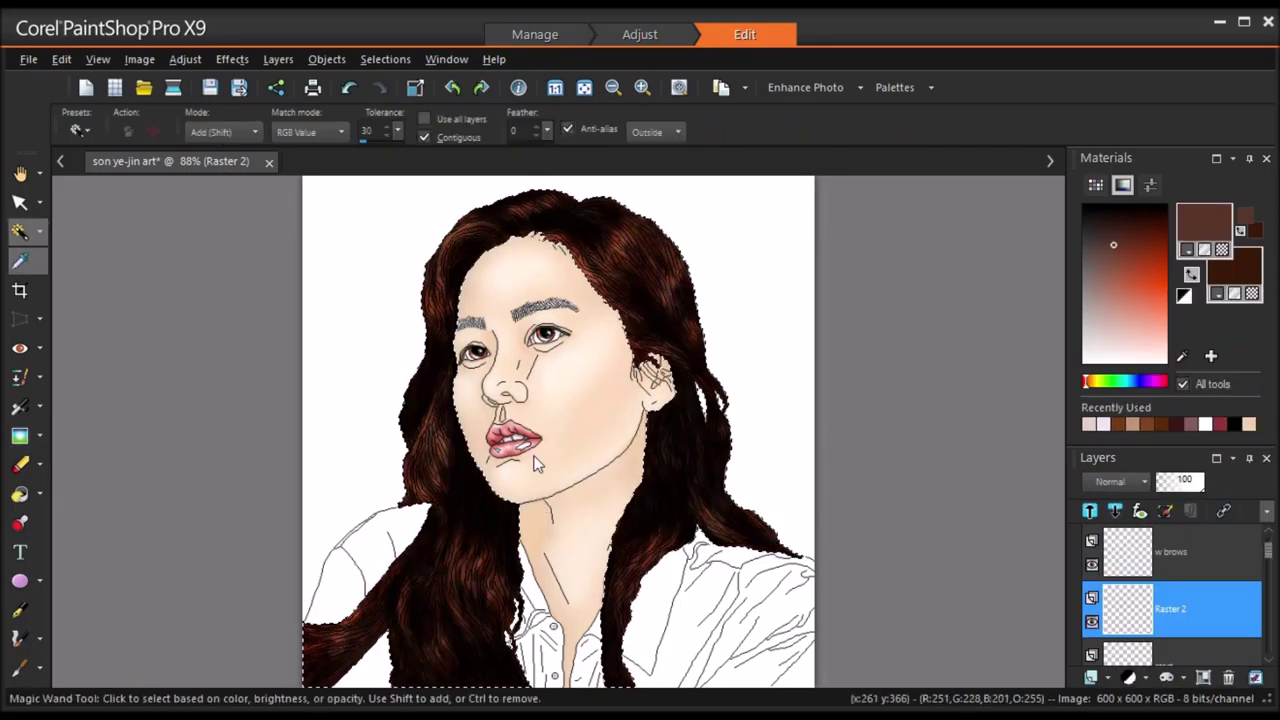
Colour both eyebrows dark brown with a size 1 Paint Brush on Raster 2, moving that layer above the w brows layer
scroll(515, 370, up, 4)
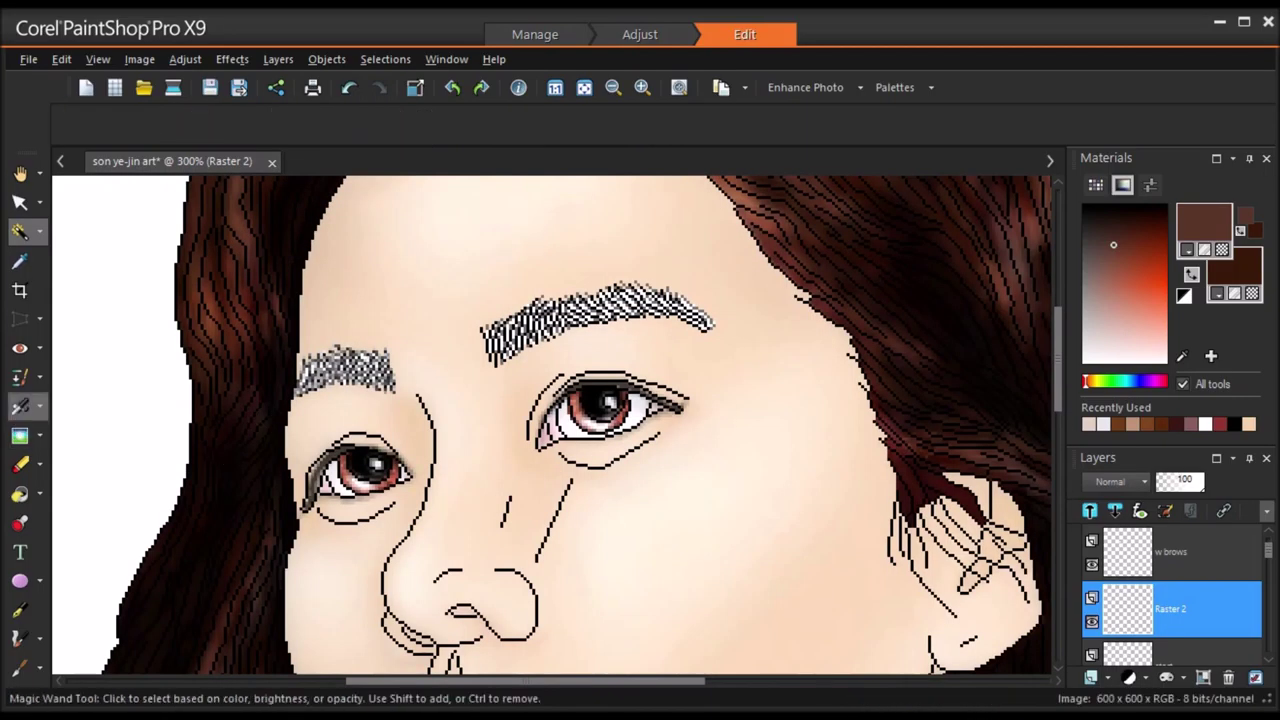
click(20, 406)
click(39, 406)
click(86, 408)
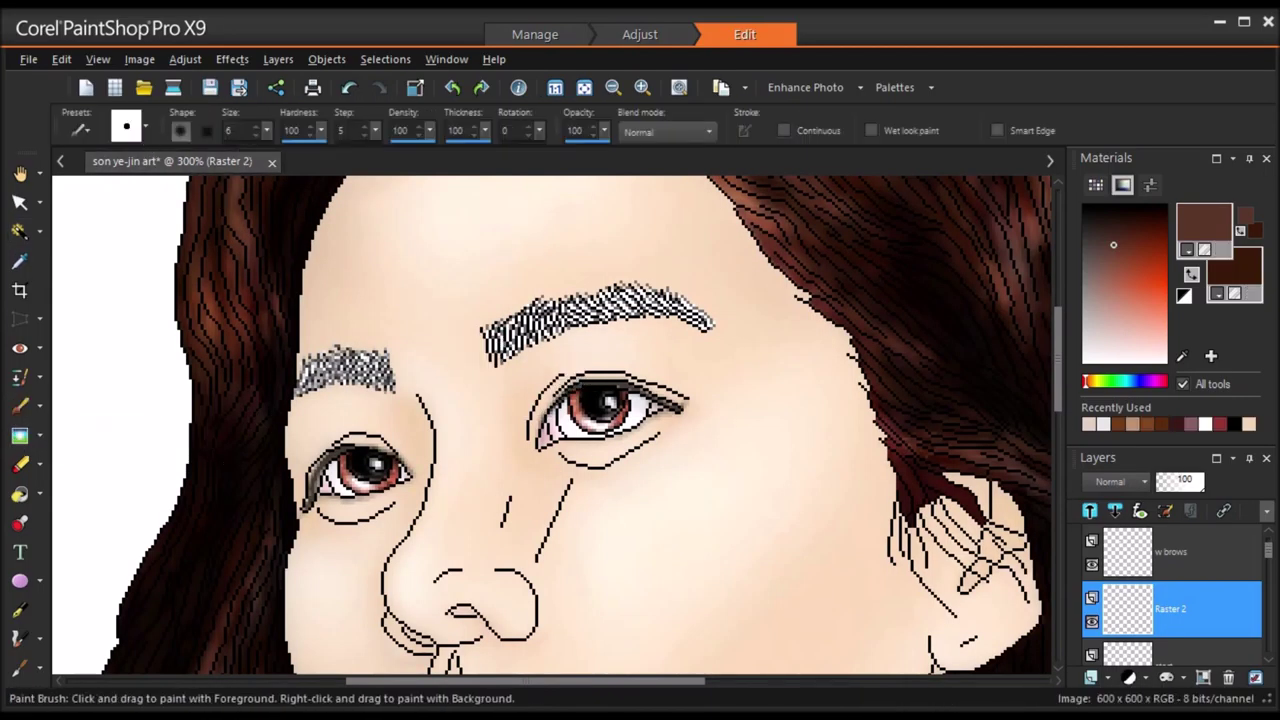
drag(267, 131, 240, 141)
drag(486, 333, 496, 352)
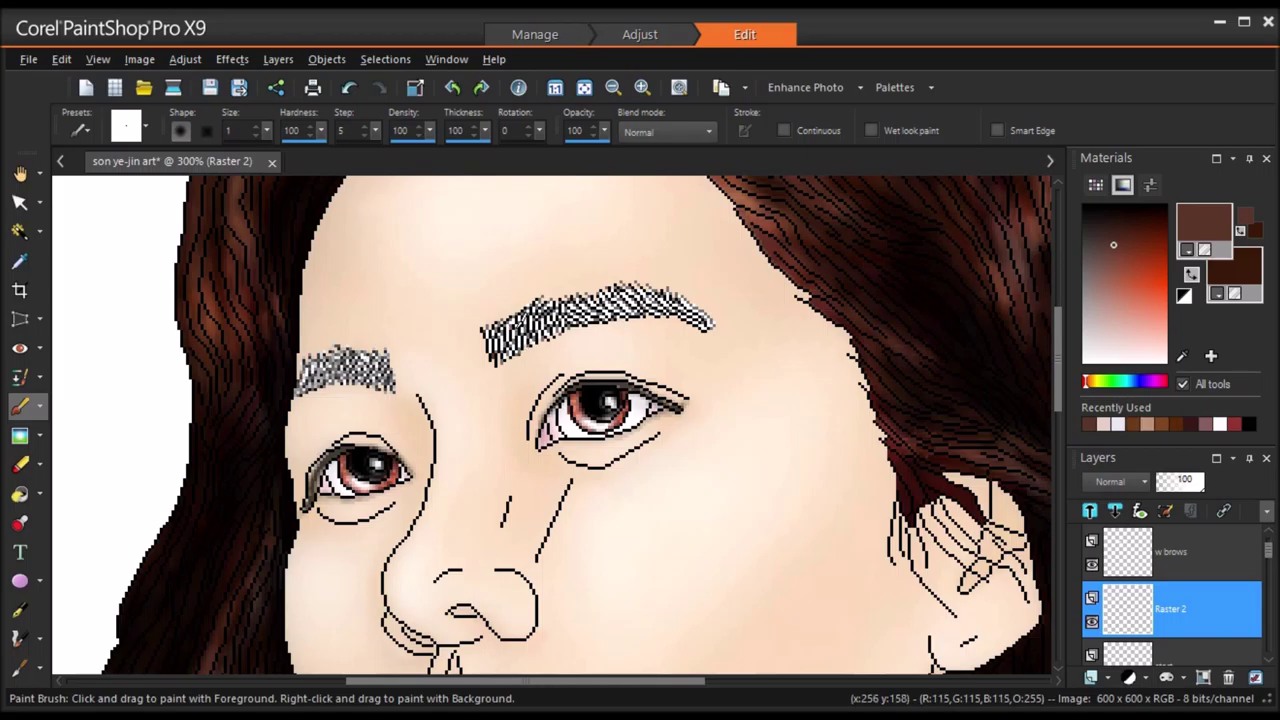
key(ctrl+])
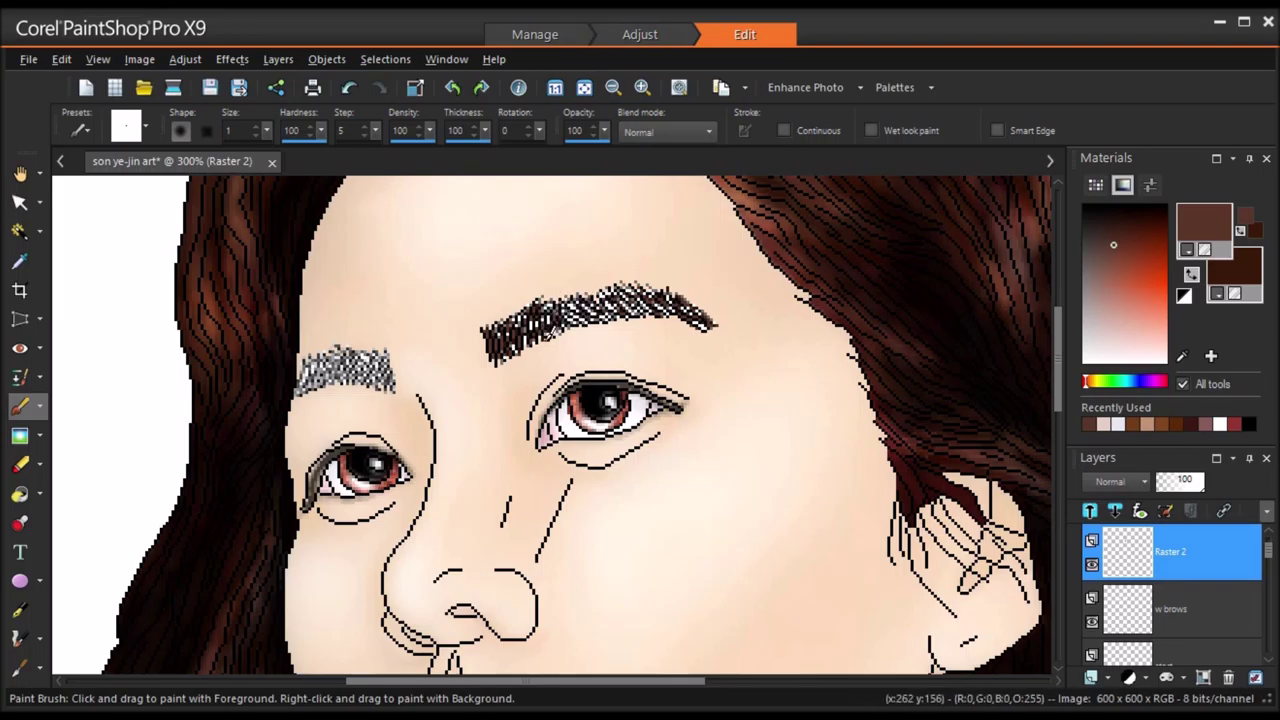
drag(395, 380, 311, 356)
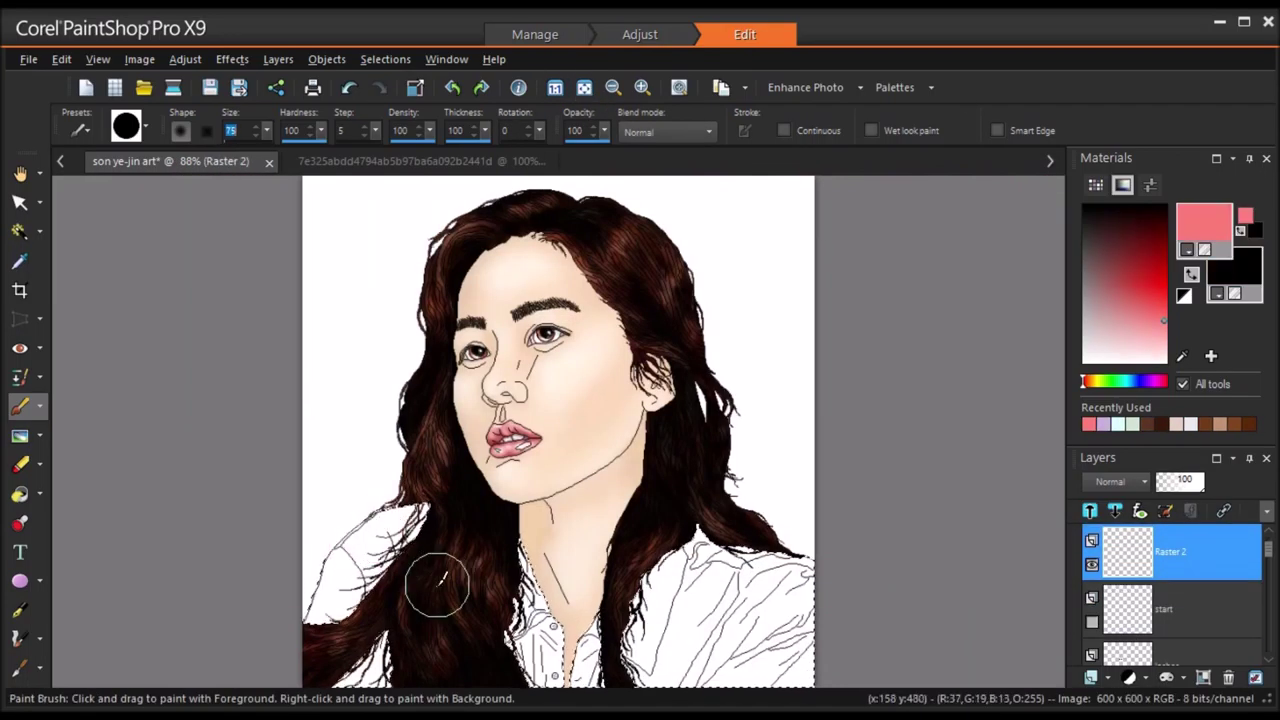
Fill the selected shirt area with coral pink on Raster 2 using a size 75 brush
drag(428, 515, 400, 554)
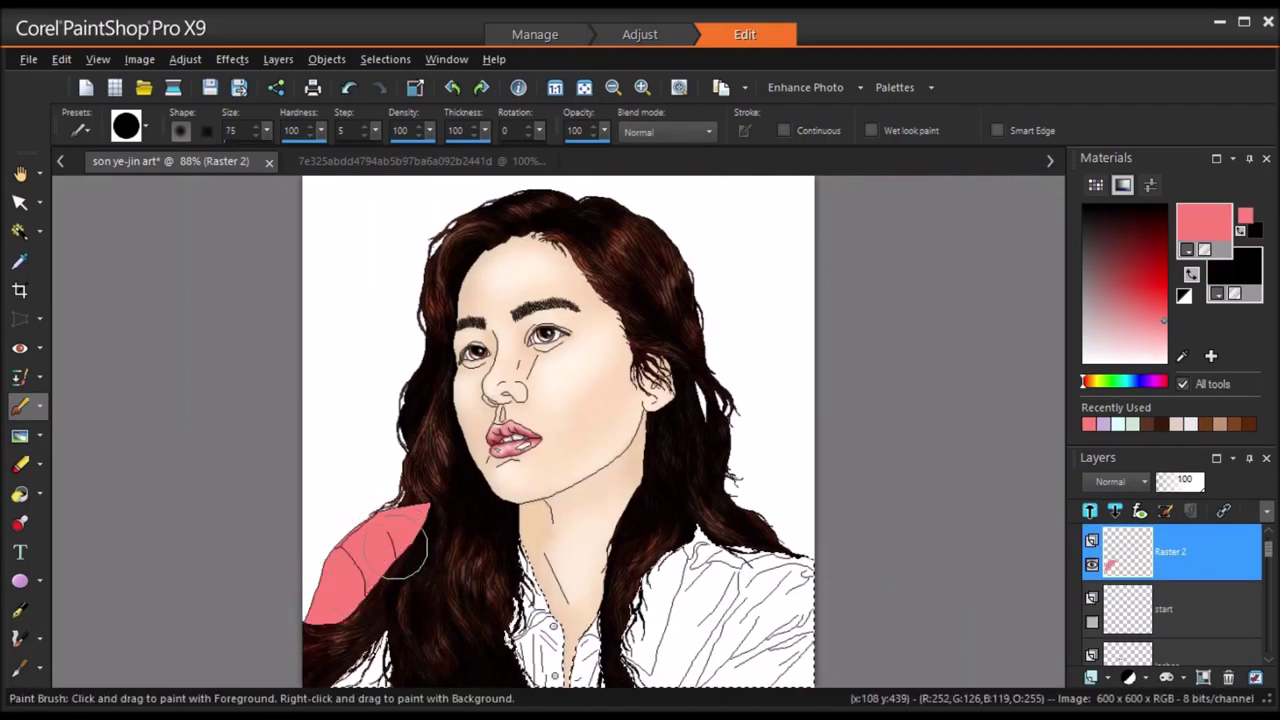
drag(385, 640, 280, 704)
mouse_move(518, 570)
mouse_down()
mouse_move(598, 688)
mouse_move(554, 656)
mouse_move(788, 658)
mouse_move(808, 585)
mouse_move(628, 593)
mouse_move(678, 613)
mouse_move(699, 651)
mouse_move(748, 665)
mouse_up()
scroll(688, 623, down, 3)
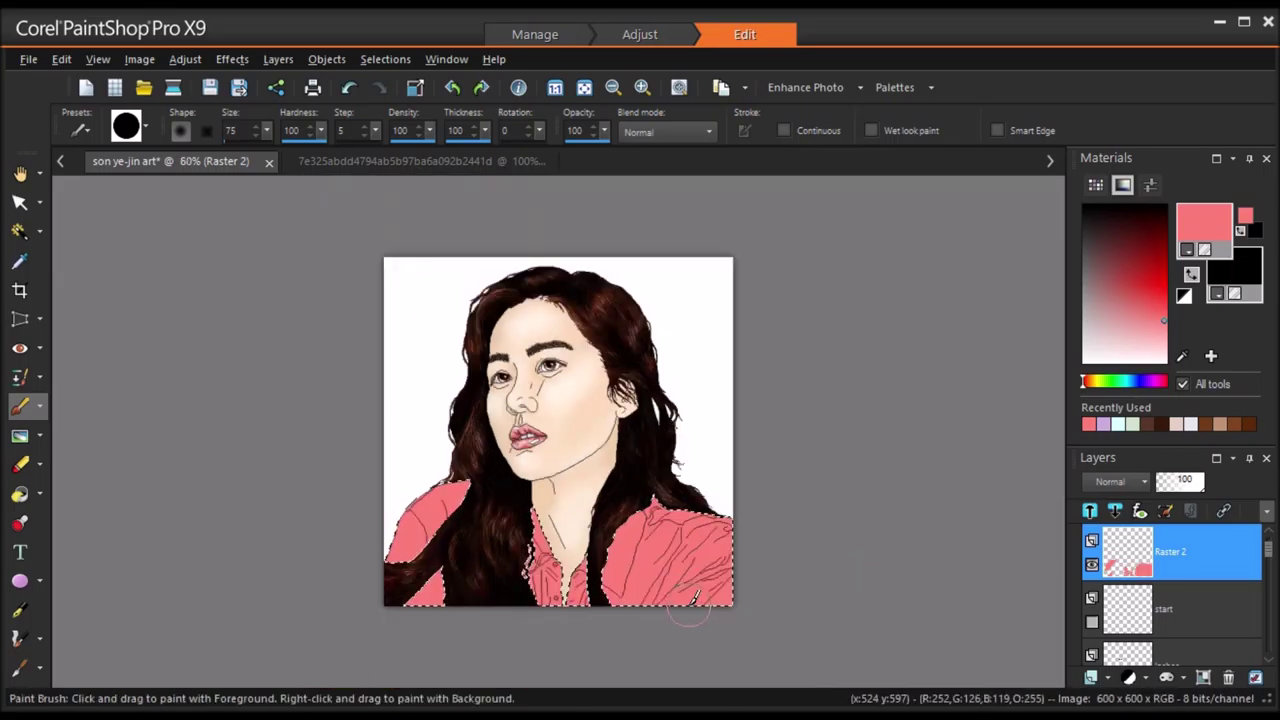
Choose a darker dusty red for the shirt shadows, set the brush size to 4 and add a new raster layer
scroll(688, 623, up, 2)
click(583, 92)
click(1138, 315)
click(1112, 283)
double_click(246, 134)
text(4)
click(1092, 680)
click(580, 604)
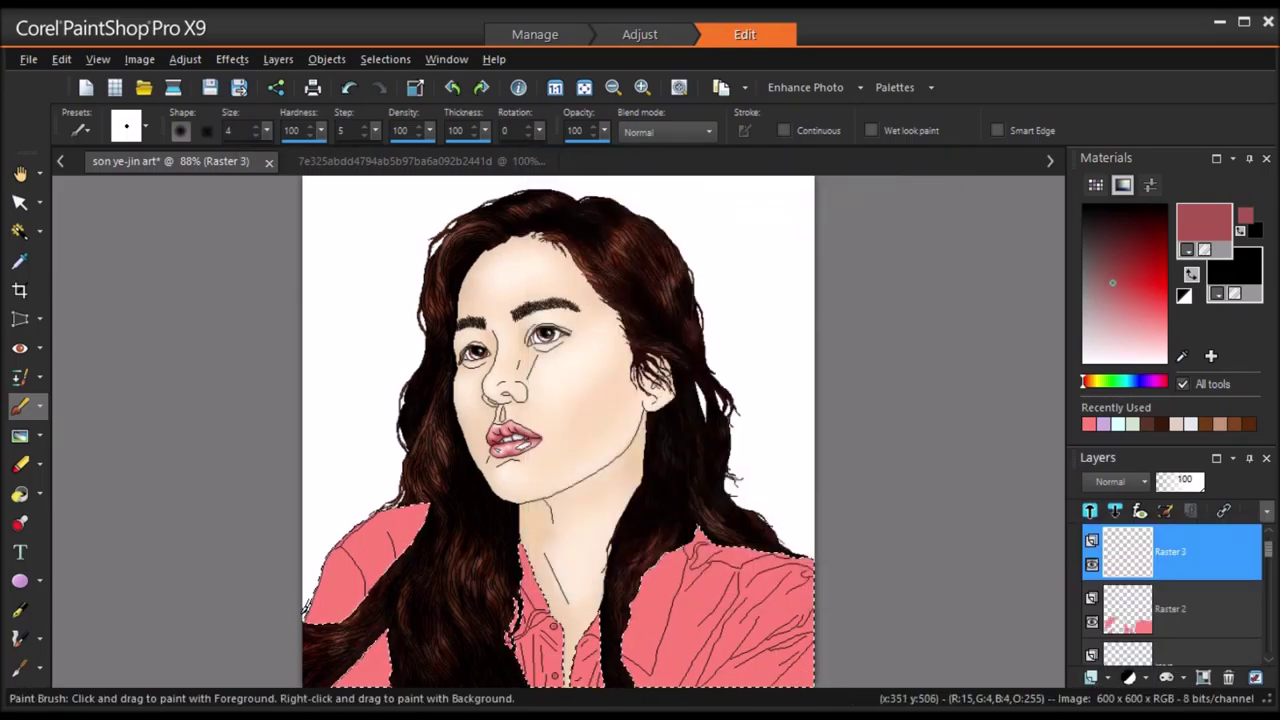
Paint dusty red shadows under the shirt collar and along the neckline on Raster 3 with a size 10 brush
scroll(543, 622, up, 4)
scroll(543, 622, up, 1)
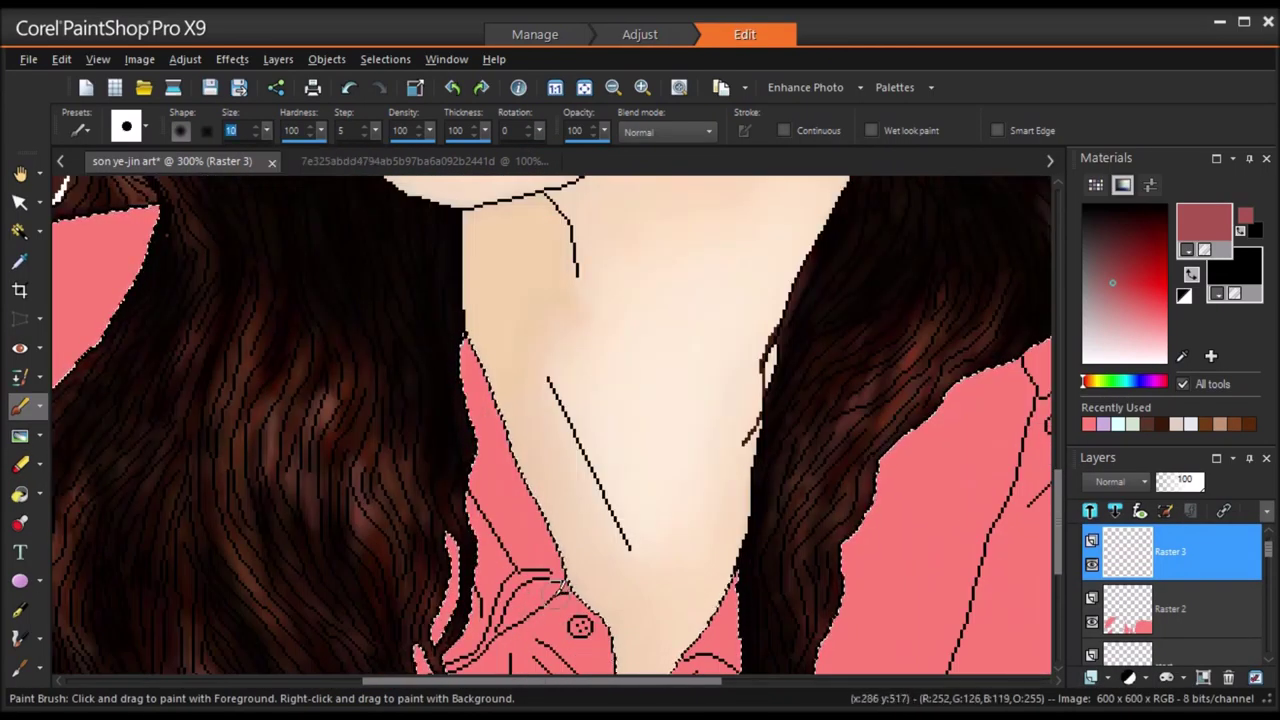
drag(580, 602, 450, 668)
drag(450, 535, 436, 640)
mouse_move(466, 342)
mouse_down()
mouse_move(475, 400)
mouse_move(430, 662)
mouse_up()
scroll(514, 457, down, 2)
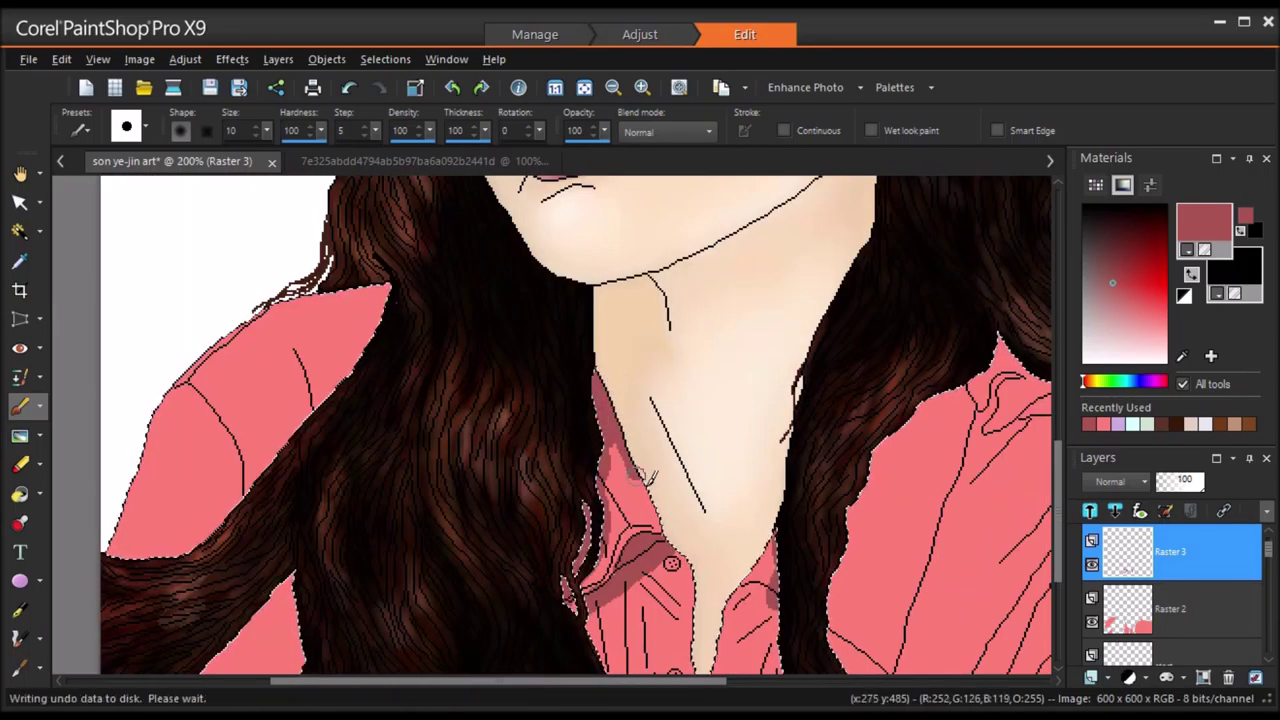
Shade the shirt where it meets the hair, along the smaller sleeve, the button front and the larger sleeve's lower edge
mouse_move(388, 288)
mouse_down()
mouse_move(299, 448)
mouse_move(290, 433)
mouse_move(202, 545)
mouse_move(114, 560)
mouse_up()
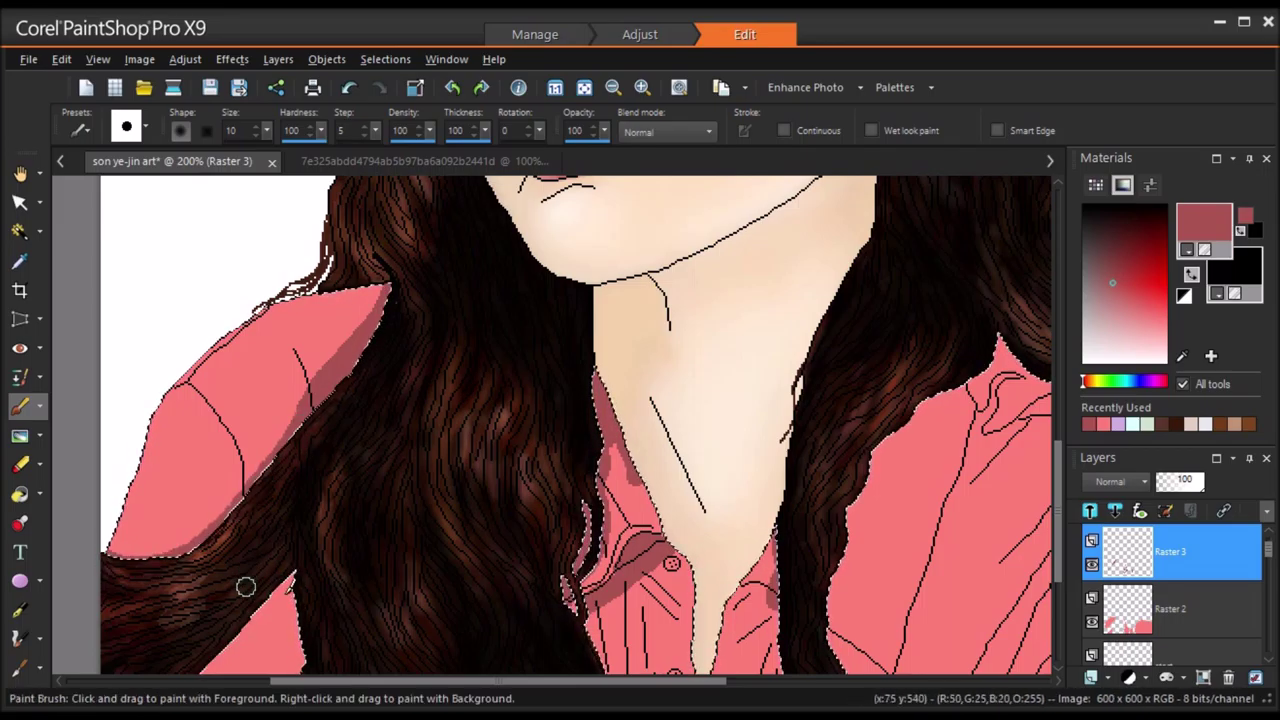
drag(290, 576, 212, 672)
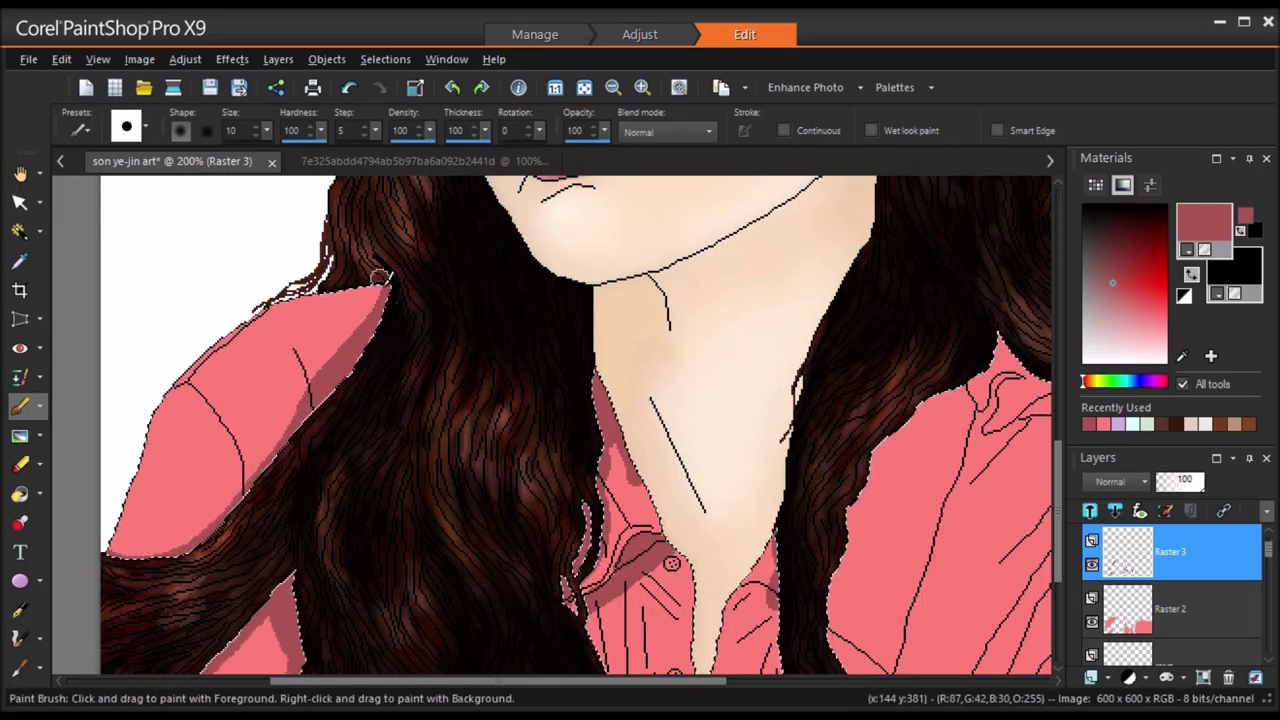
drag(592, 651, 605, 673)
mouse_move(738, 603)
mouse_down()
mouse_move(781, 607)
mouse_move(887, 684)
mouse_up()
drag(1060, 496, 1062, 521)
drag(603, 578, 624, 609)
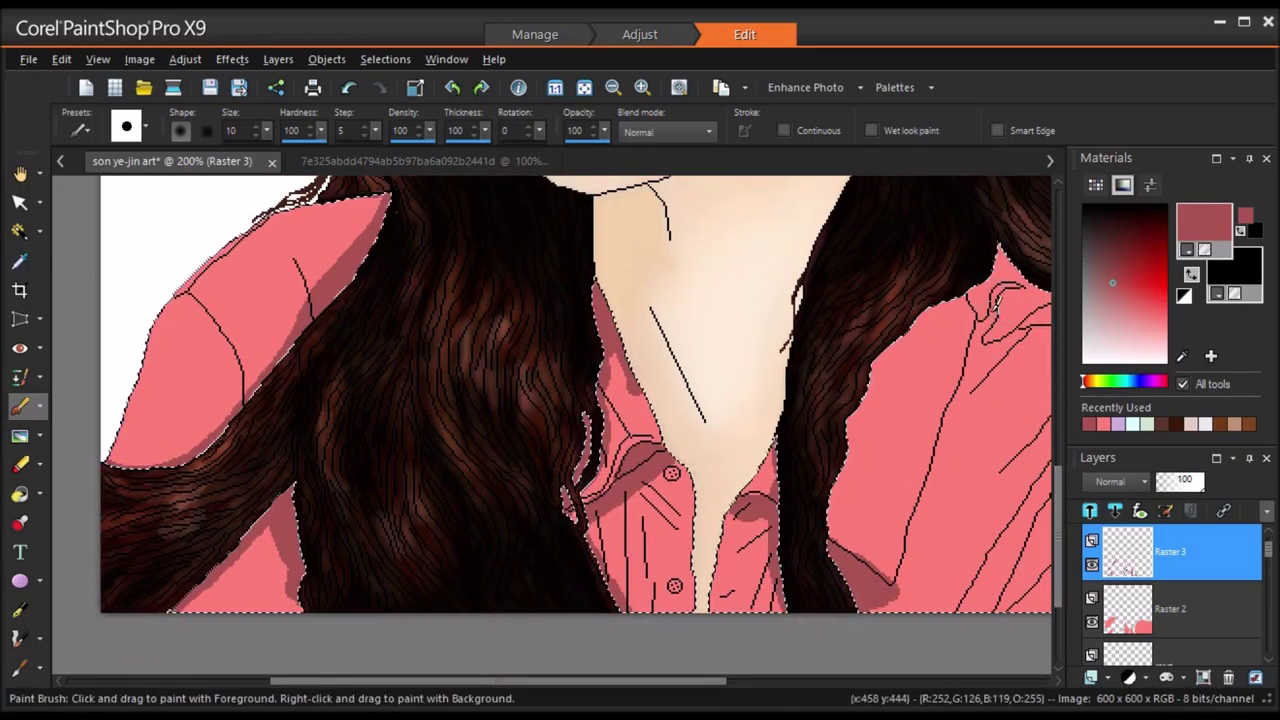
Paint dusty red fold shadows along the crease lines of the larger sleeve, its shoulder and the button front
mouse_move(1000, 295)
mouse_down()
mouse_move(965, 408)
mouse_move(945, 422)
mouse_move(954, 436)
mouse_move(880, 623)
mouse_up()
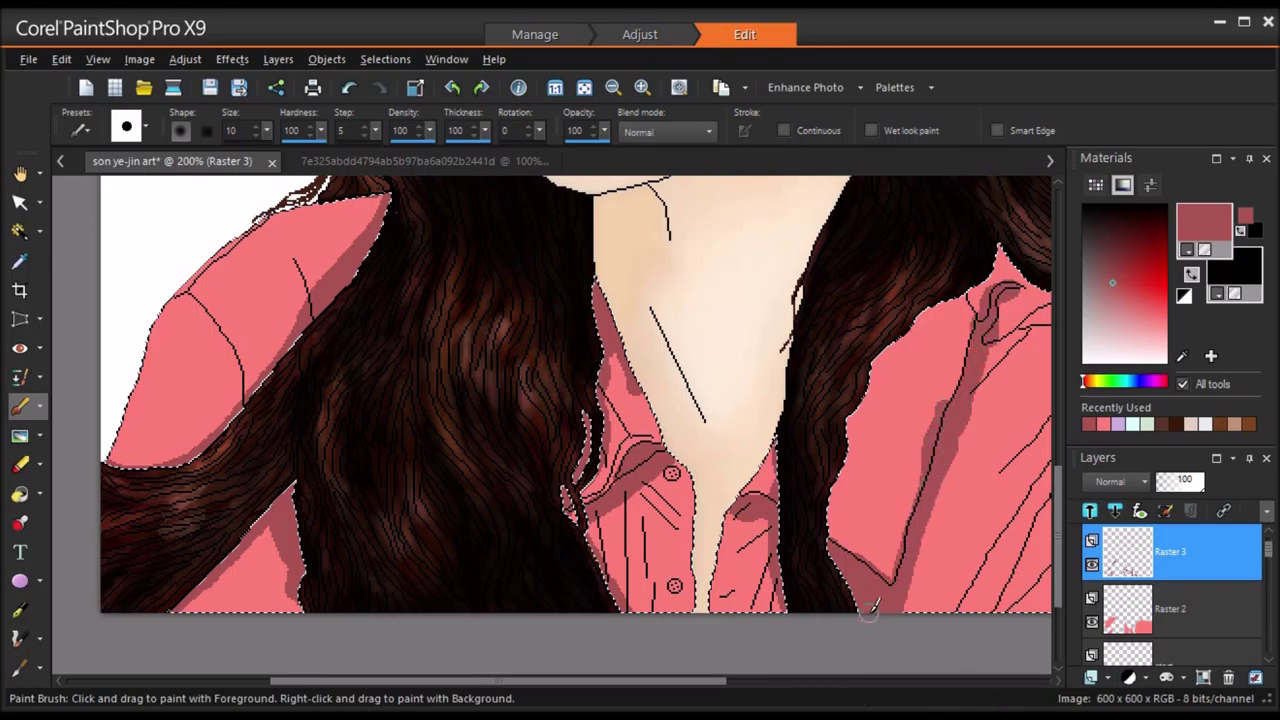
drag(695, 682, 837, 702)
mouse_move(660, 609)
mouse_down()
mouse_move(684, 593)
mouse_move(791, 405)
mouse_up()
mouse_move(702, 604)
mouse_down()
mouse_move(764, 554)
mouse_move(902, 488)
mouse_up()
mouse_move(855, 535)
mouse_down()
mouse_move(963, 483)
mouse_move(884, 558)
mouse_move(852, 614)
mouse_up()
drag(901, 351, 790, 463)
mouse_move(812, 380)
mouse_down()
mouse_move(923, 329)
mouse_move(951, 352)
mouse_up()
drag(895, 393, 947, 360)
mouse_move(903, 322)
mouse_down()
mouse_move(836, 312)
mouse_move(781, 334)
mouse_move(734, 328)
mouse_move(681, 390)
mouse_up()
drag(775, 356, 700, 466)
mouse_move(690, 250)
mouse_down()
mouse_move(656, 290)
mouse_move(920, 300)
mouse_up()
drag(287, 358, 304, 367)
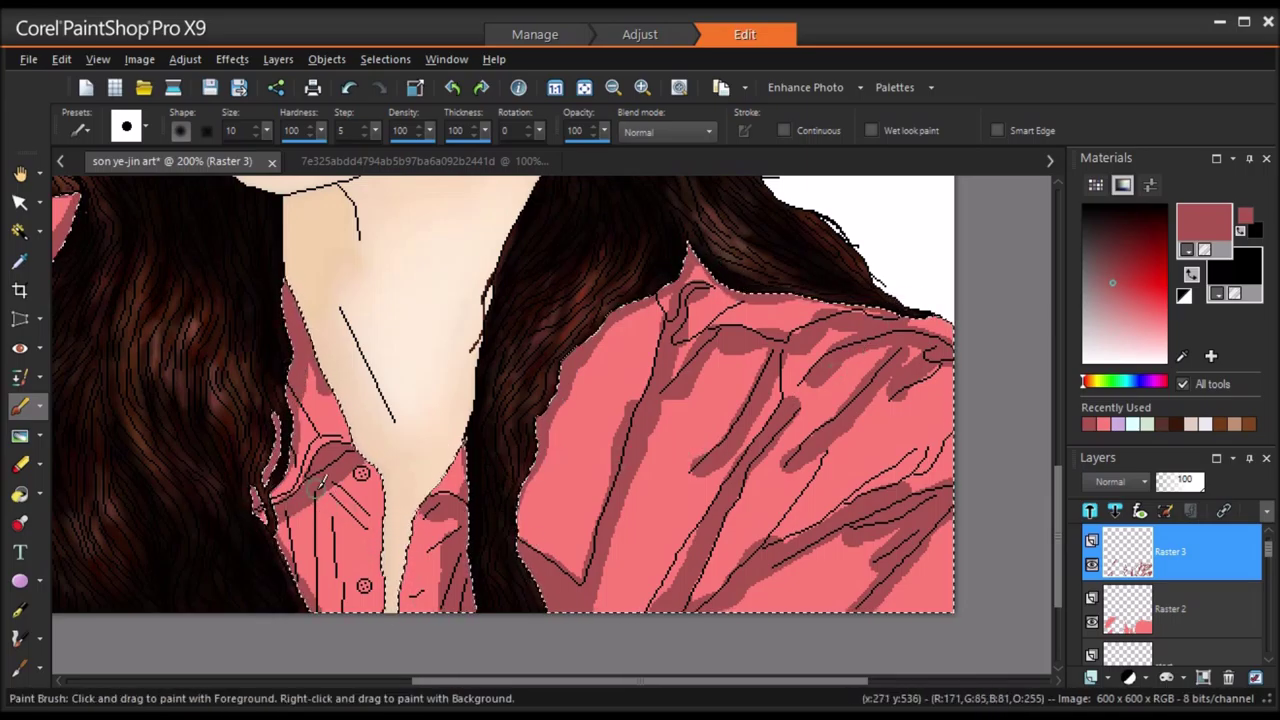
Trim and taper the shadow strokes on the shirt's button front and larger sleeve with a size 3 eraser
click(21, 465)
click(257, 130)
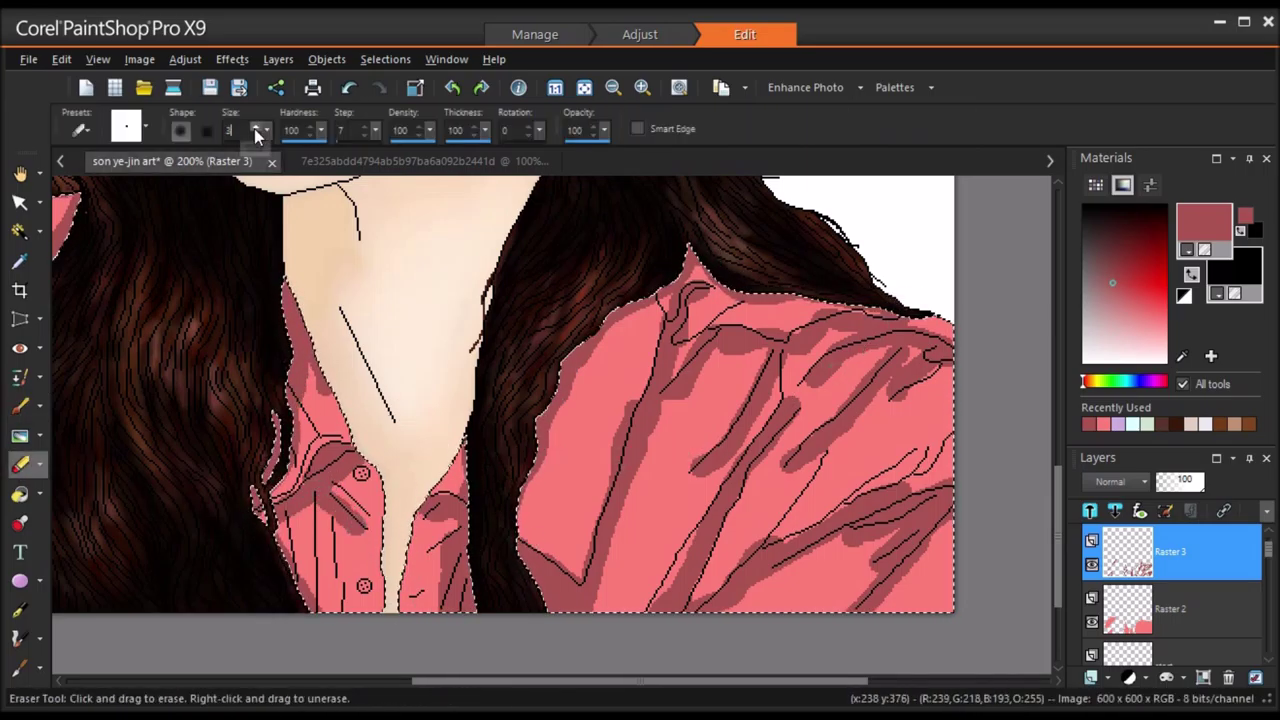
drag(324, 392, 330, 403)
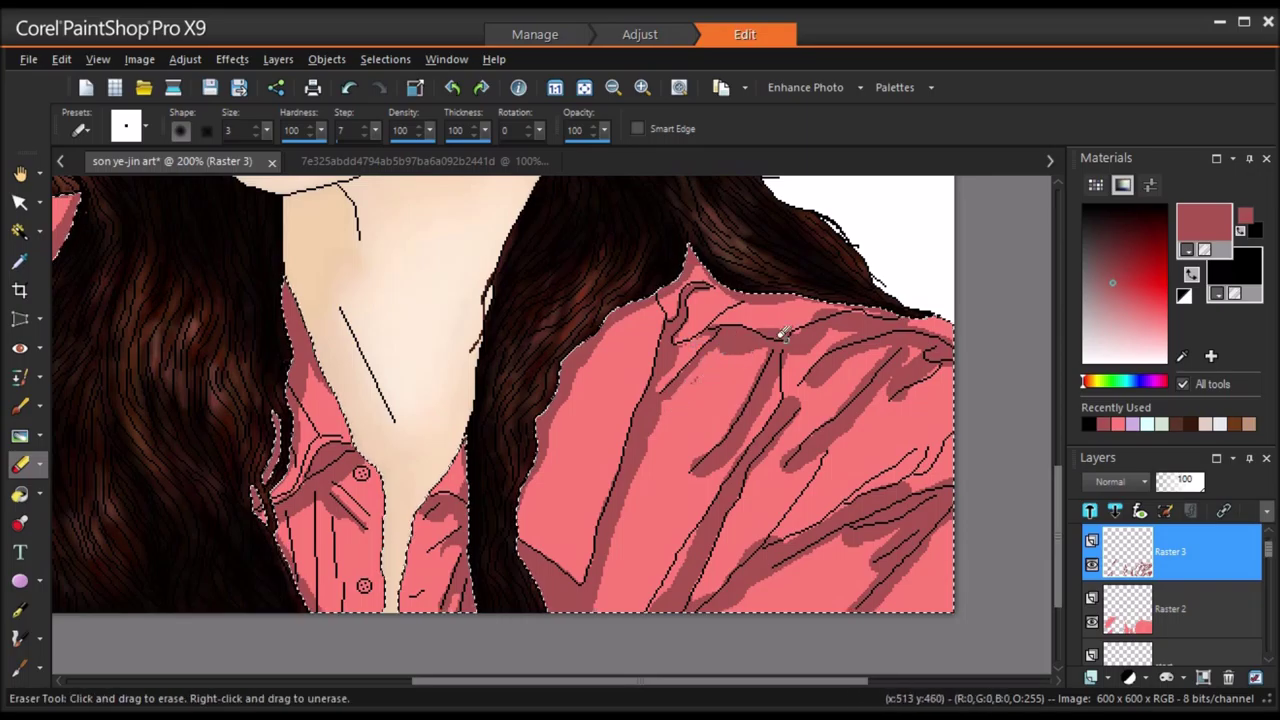
key(ctrl+z)
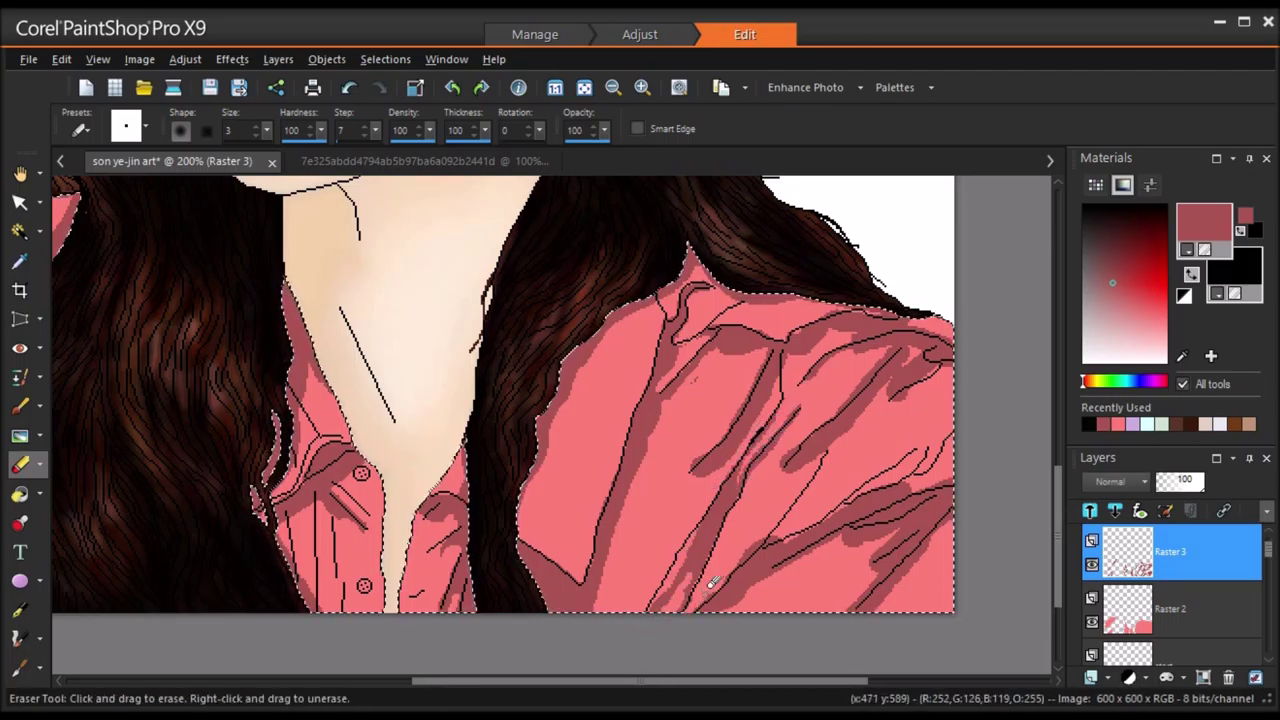
mouse_move(897, 484)
mouse_down()
mouse_move(857, 486)
mouse_move(908, 487)
mouse_up()
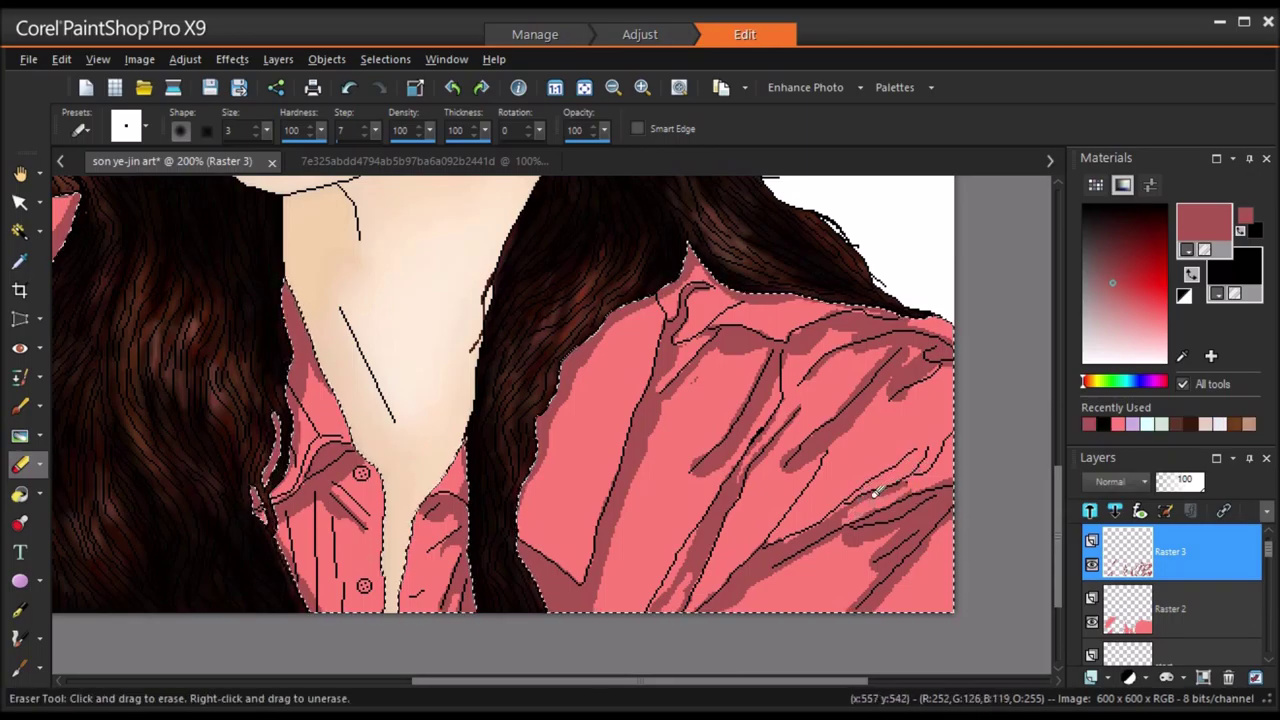
mouse_move(878, 541)
mouse_down()
mouse_move(819, 611)
mouse_move(872, 562)
mouse_up()
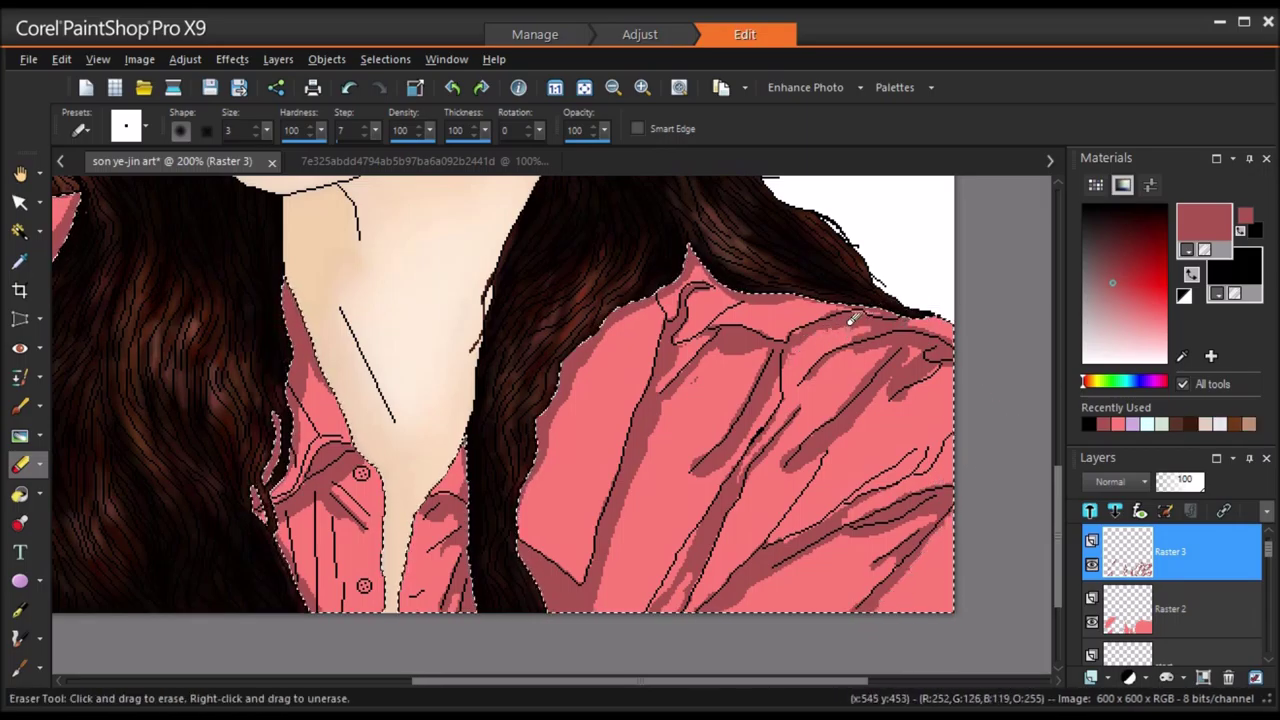
click(694, 379)
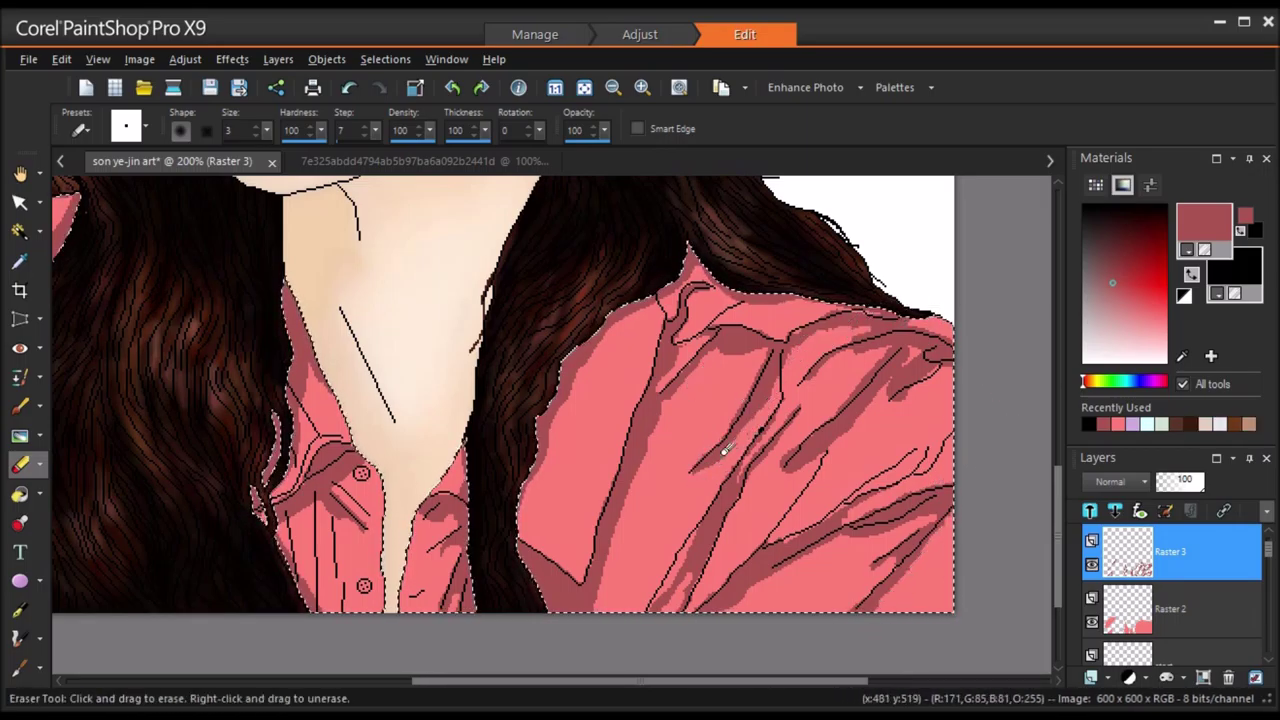
Refine the remaining shadow edges on the larger sleeve's folds, the collar and the smaller sleeve with the eraser
drag(785, 467, 840, 431)
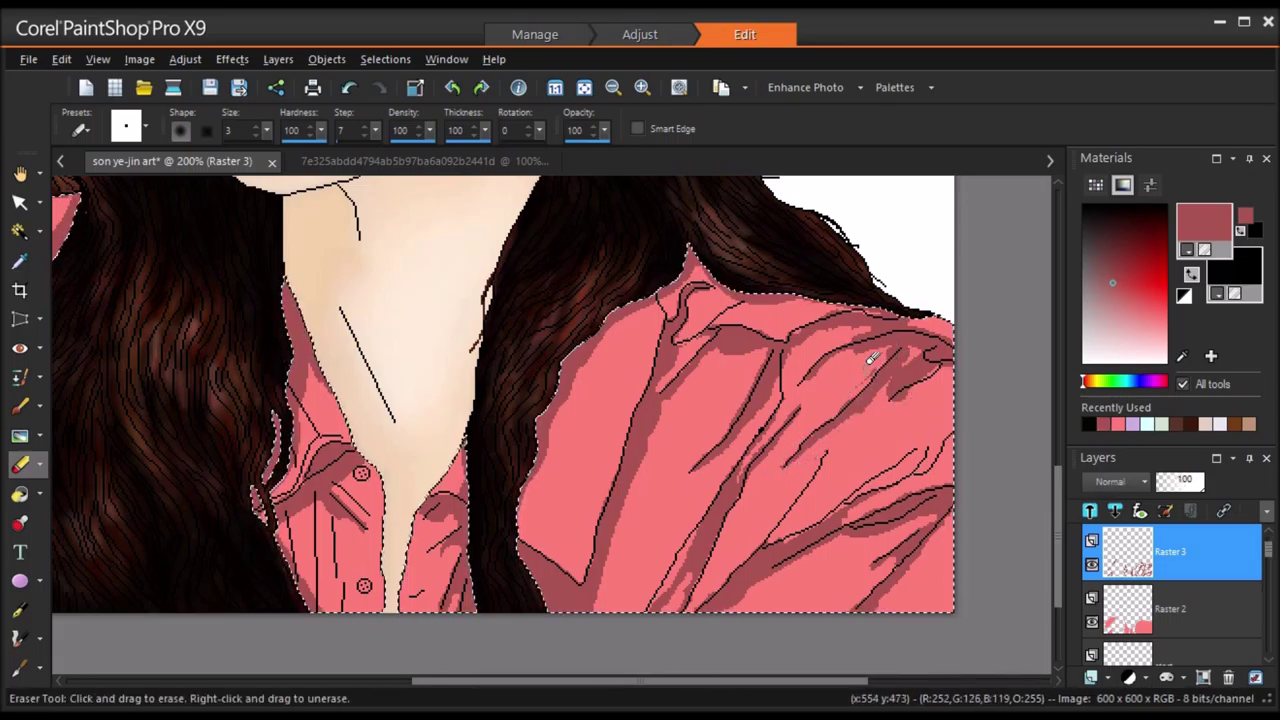
drag(916, 386, 894, 376)
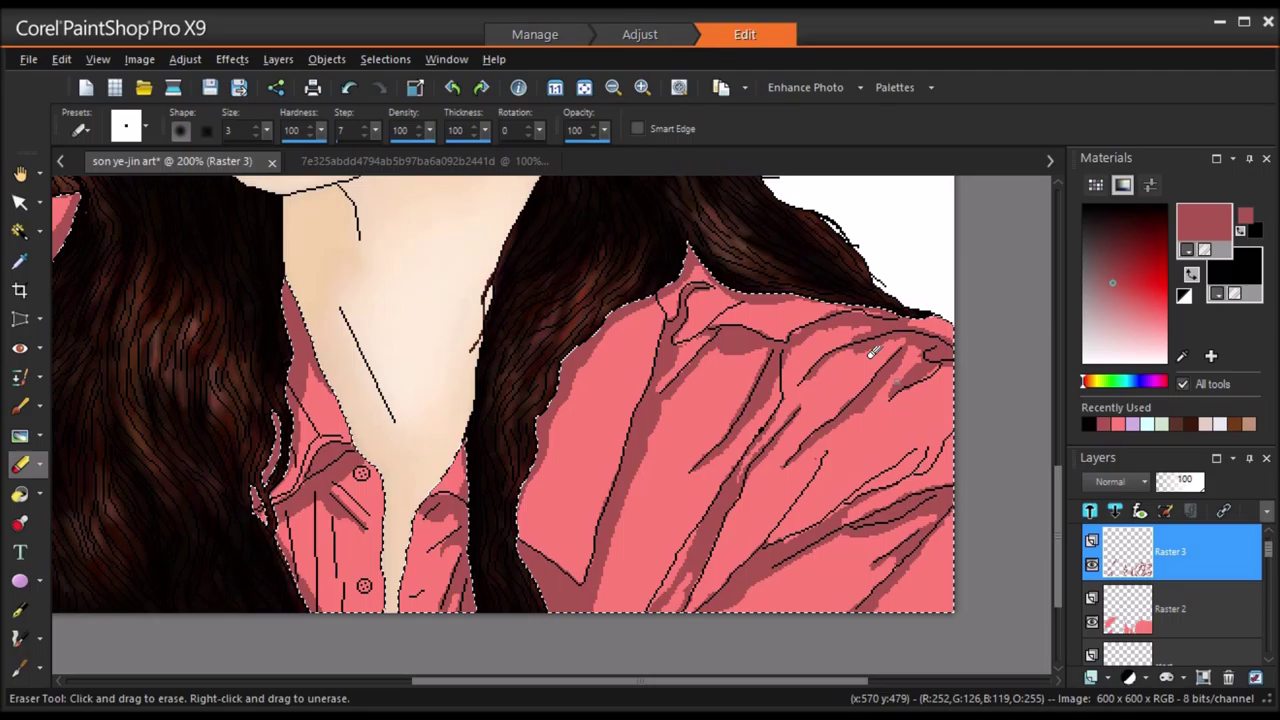
drag(288, 418, 302, 386)
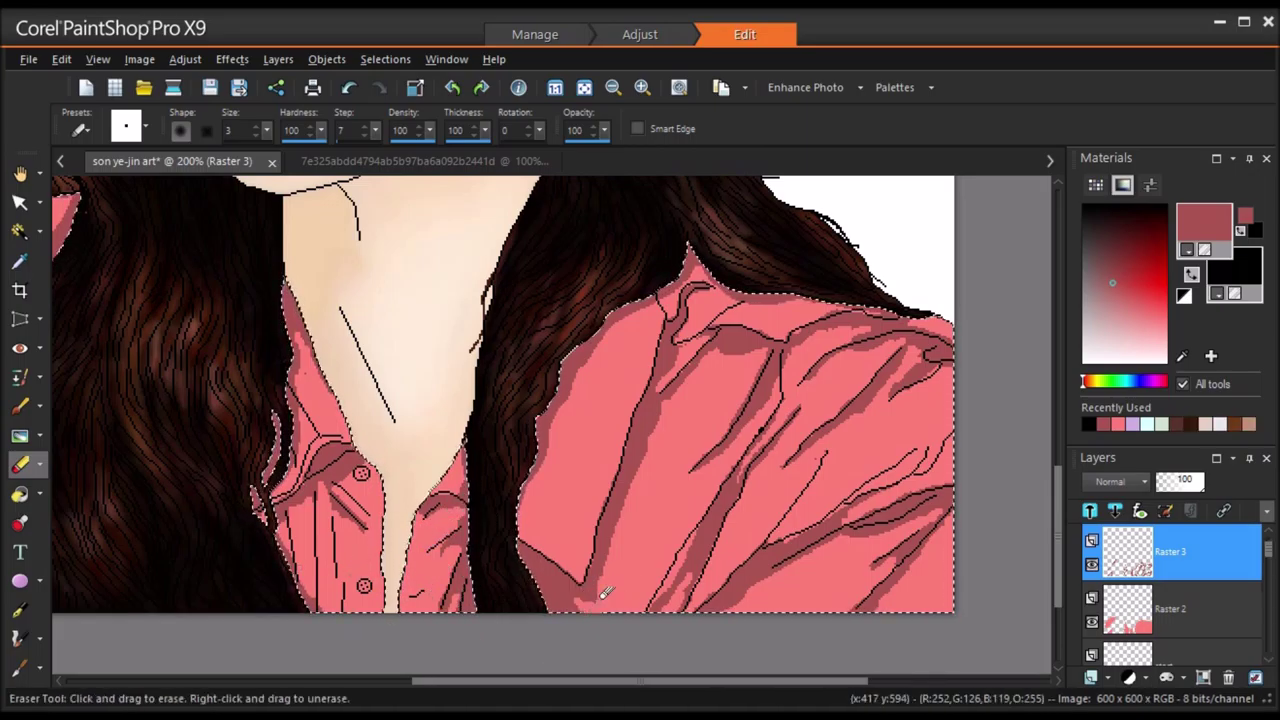
drag(455, 682, 298, 684)
drag(315, 540, 326, 600)
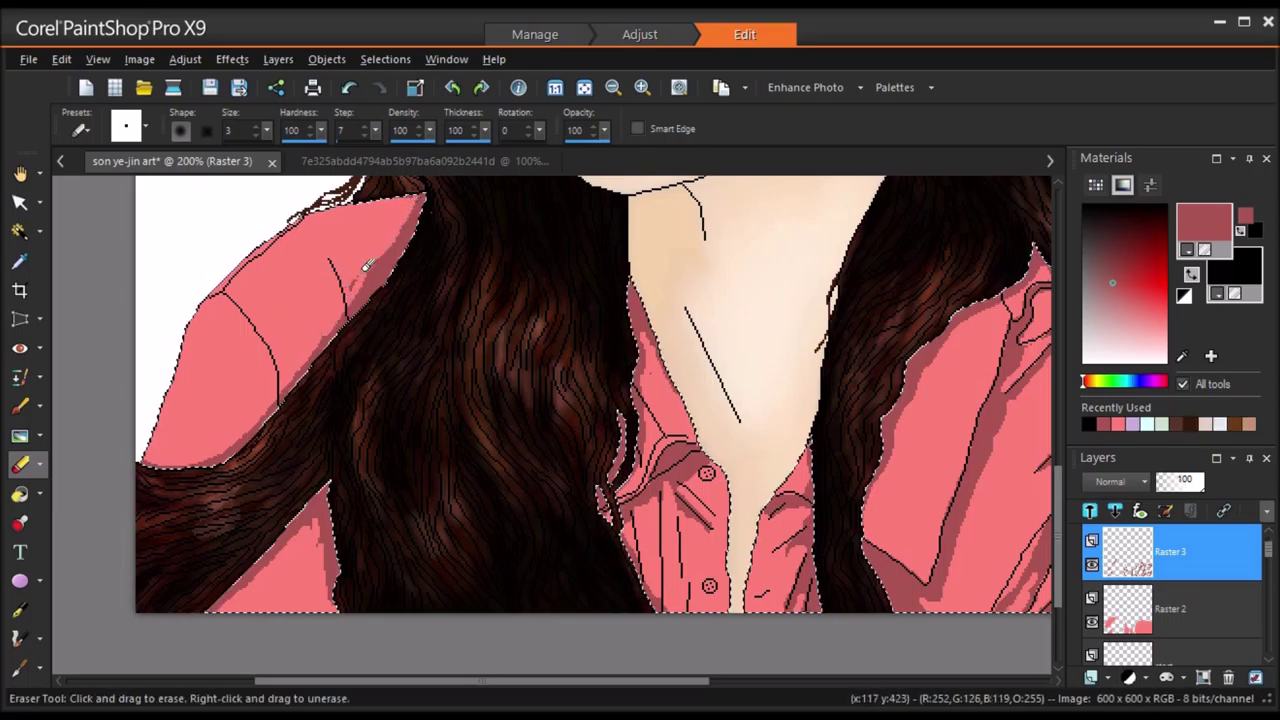
scroll(335, 510, down, 3)
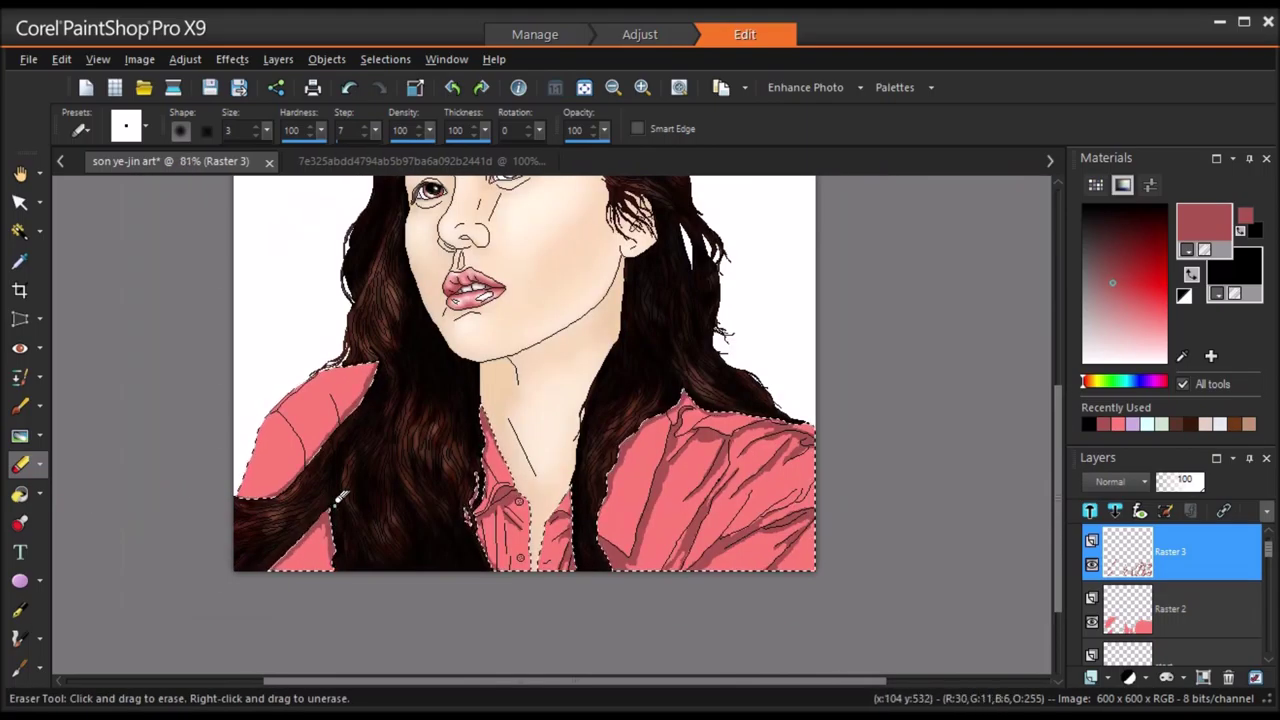
Soften the dusty red shirt shadows on Raster 3 with the Average blur
click(584, 88)
click(185, 59)
mouse_move(290, 366)
click(460, 365)
drag(1121, 405, 1135, 406)
click(1055, 451)
Sample the shirt's coral, lighten it to pale pink for the highlights and add a new raster layer
click(20, 260)
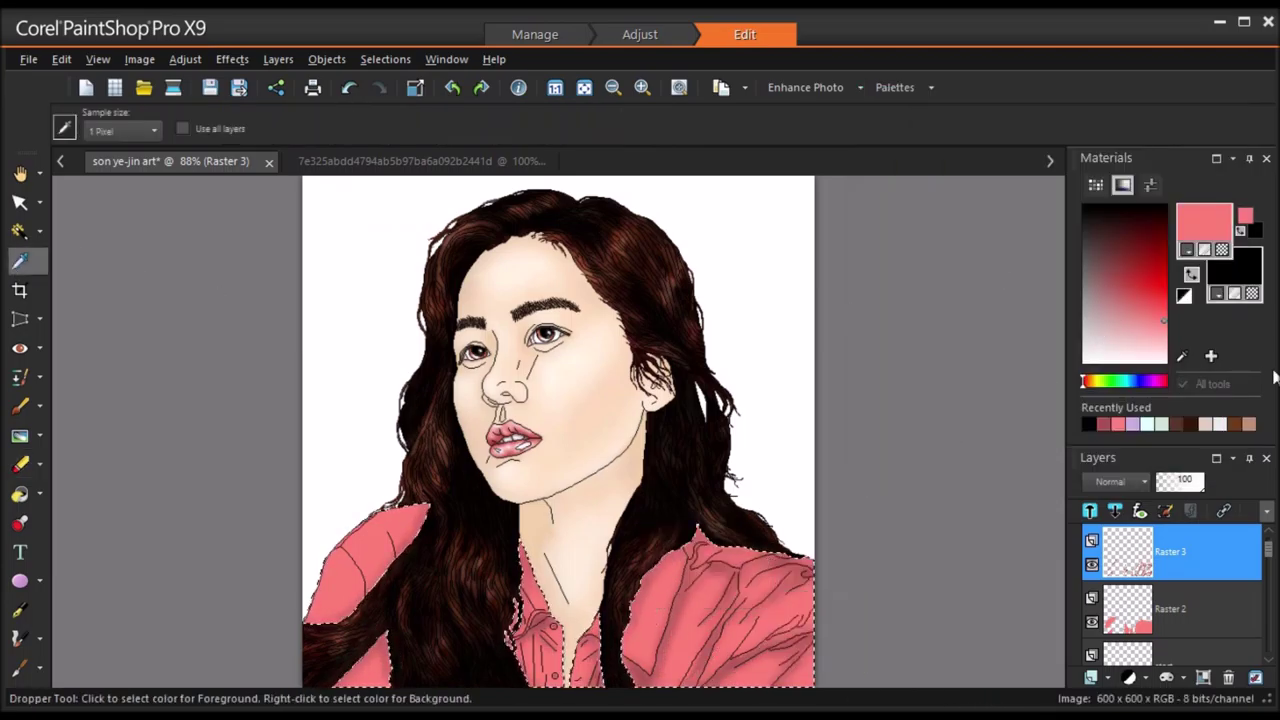
click(20, 405)
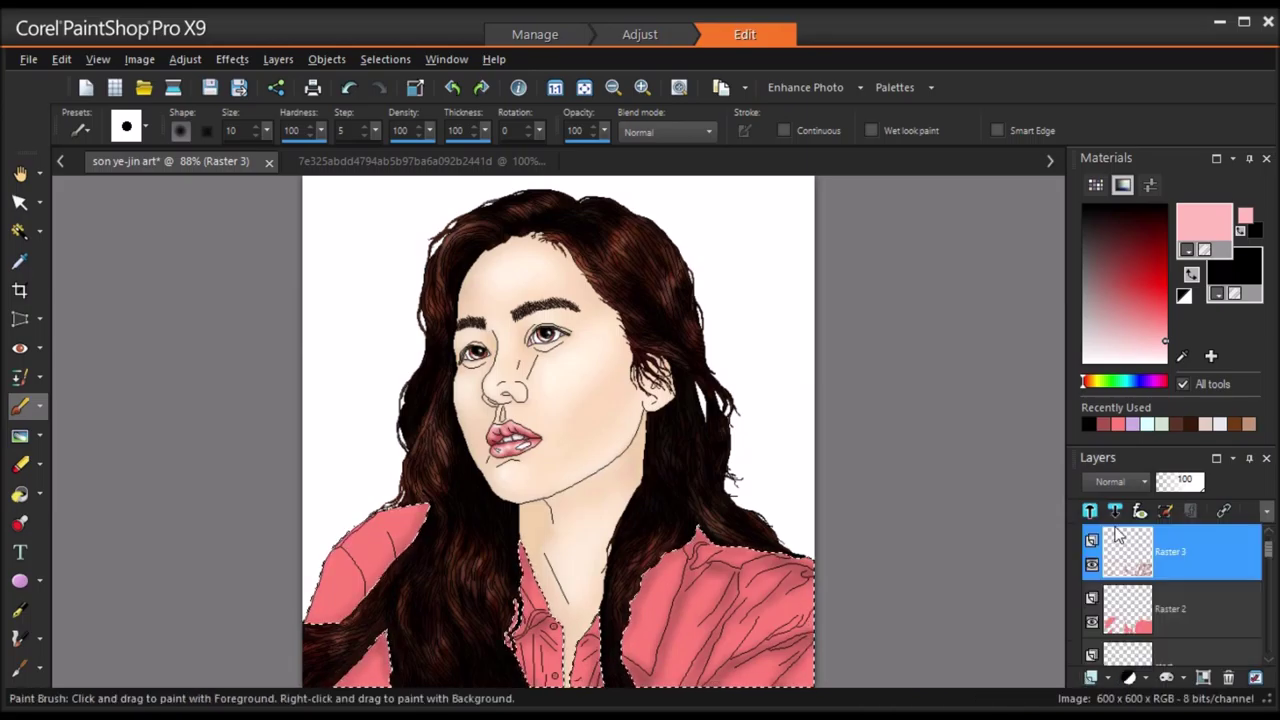
click(1091, 677)
Paint pale pink highlights on both sleeves, the collar and the button front on Raster 4 with a size 10 brush
click(667, 581)
drag(378, 539, 425, 512)
drag(354, 574, 308, 617)
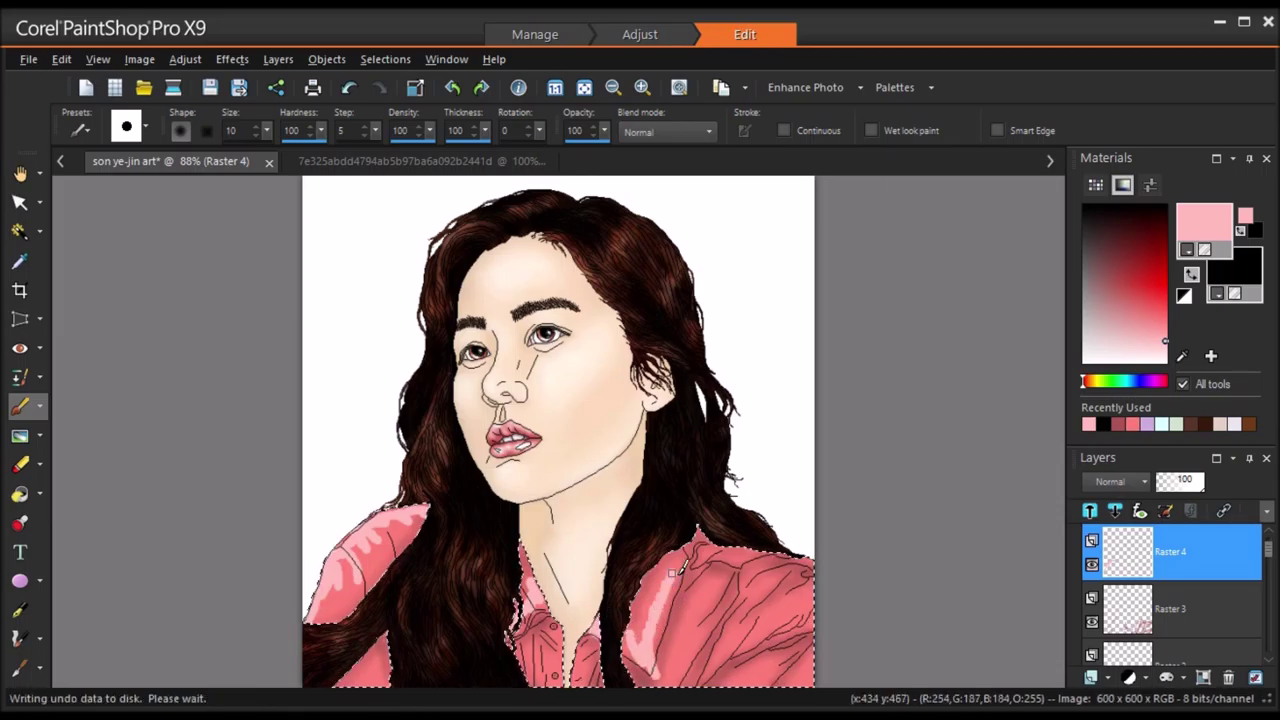
key(x)
key(b)
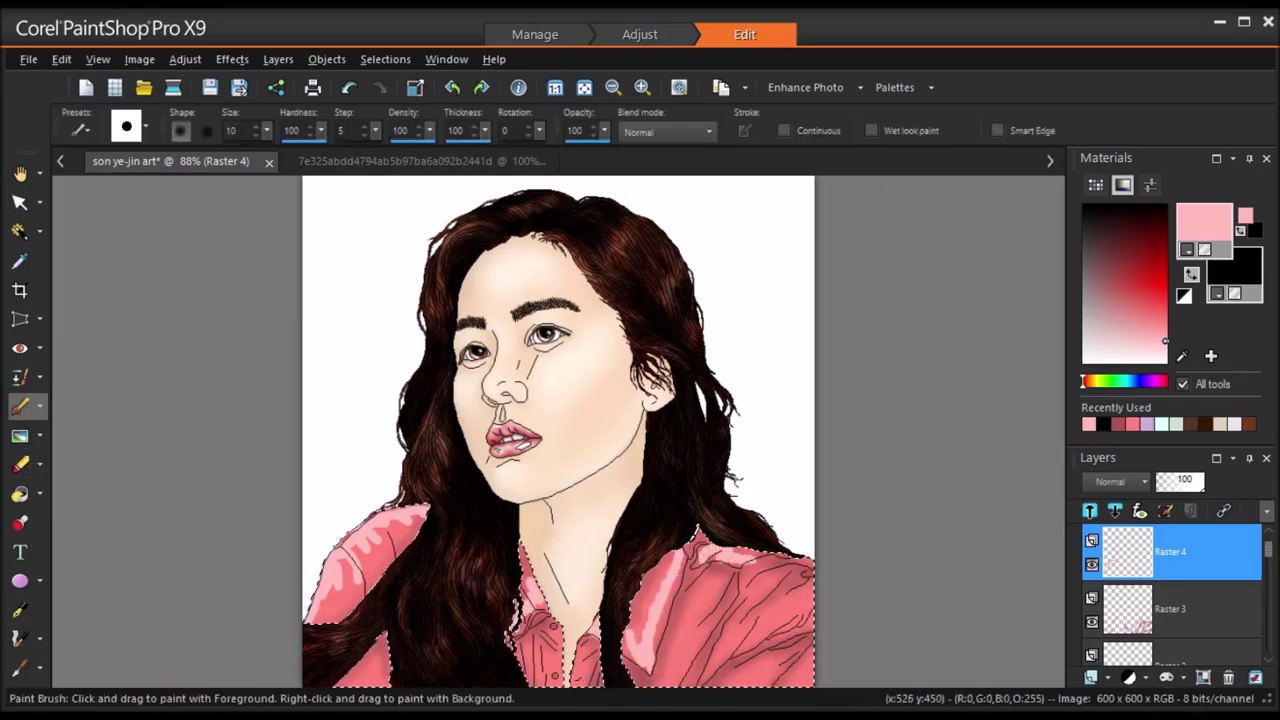
drag(786, 606, 712, 632)
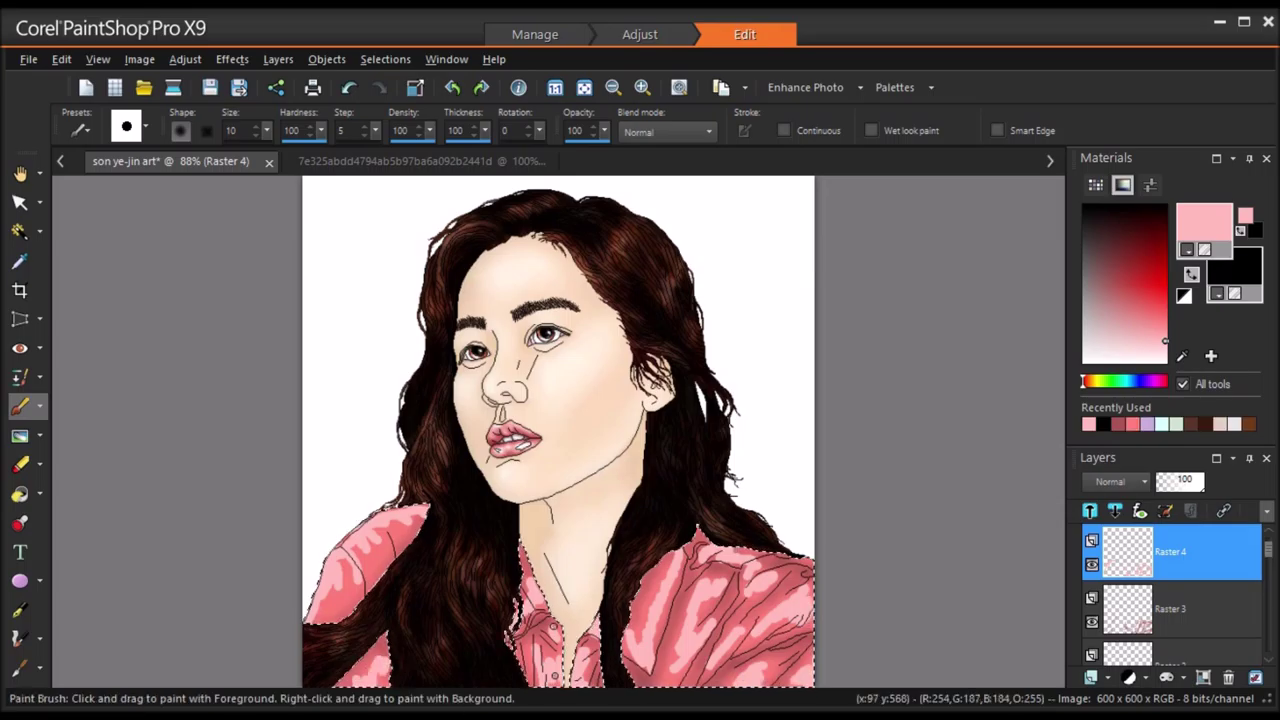
Soften the pale pink shirt highlights on Raster 4 with the Average blur
click(185, 59)
mouse_move(220, 366)
click(491, 371)
click(1108, 408)
click(990, 452)
Set the highlight layer Raster 4 to the Lighten blend mode with 63 opacity
click(1120, 481)
click(1145, 508)
click(1123, 483)
click(1118, 523)
click(1119, 484)
click(1137, 474)
click(1130, 482)
click(1189, 326)
click(1180, 486)
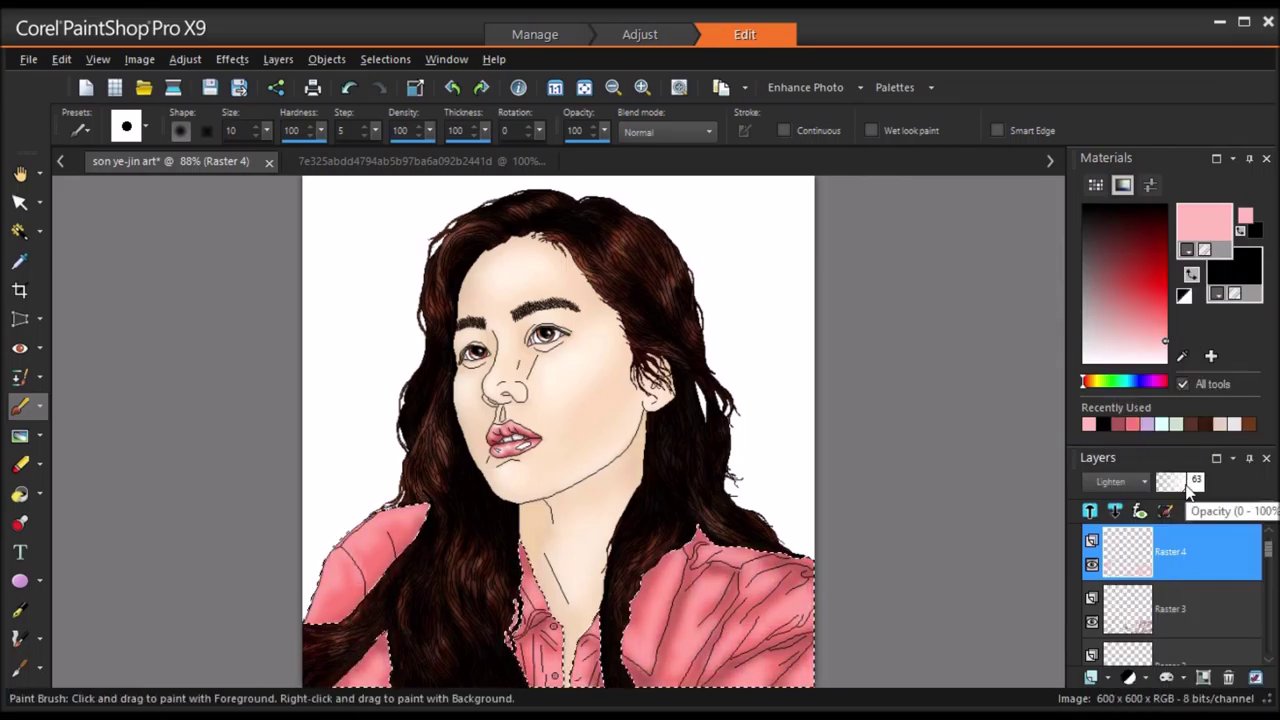
Fill the shirt buttons with lavender on Raster 2
click(1180, 585)
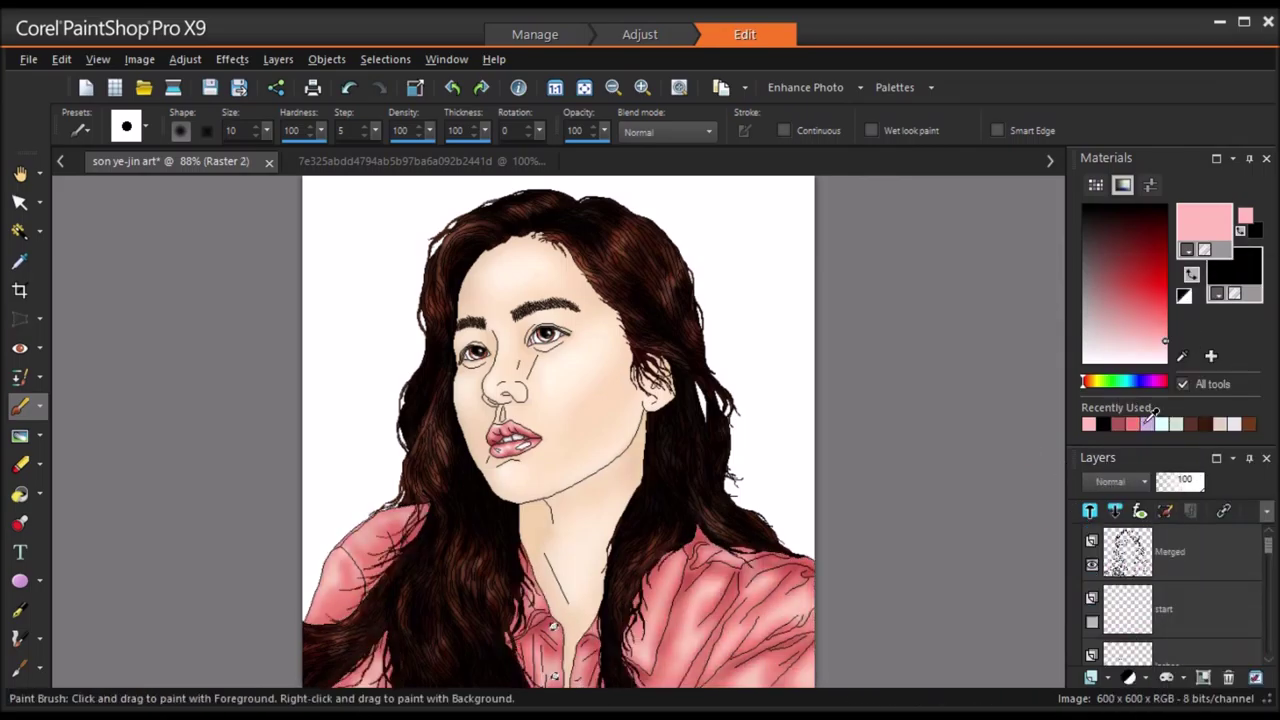
click(1147, 424)
drag(267, 131, 279, 152)
click(553, 627)
scroll(567, 633, up, 5)
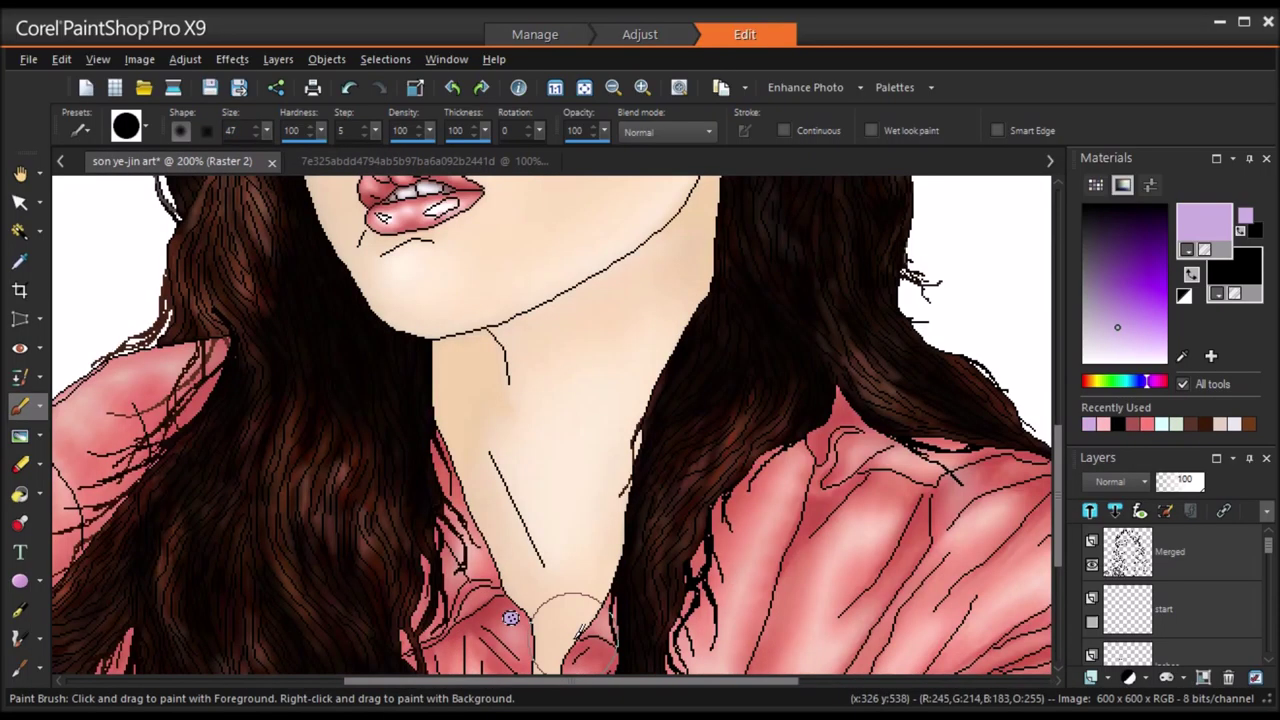
Add darker purple details to both shirt buttons with a size 1 brush
click(1110, 288)
drag(267, 131, 254, 138)
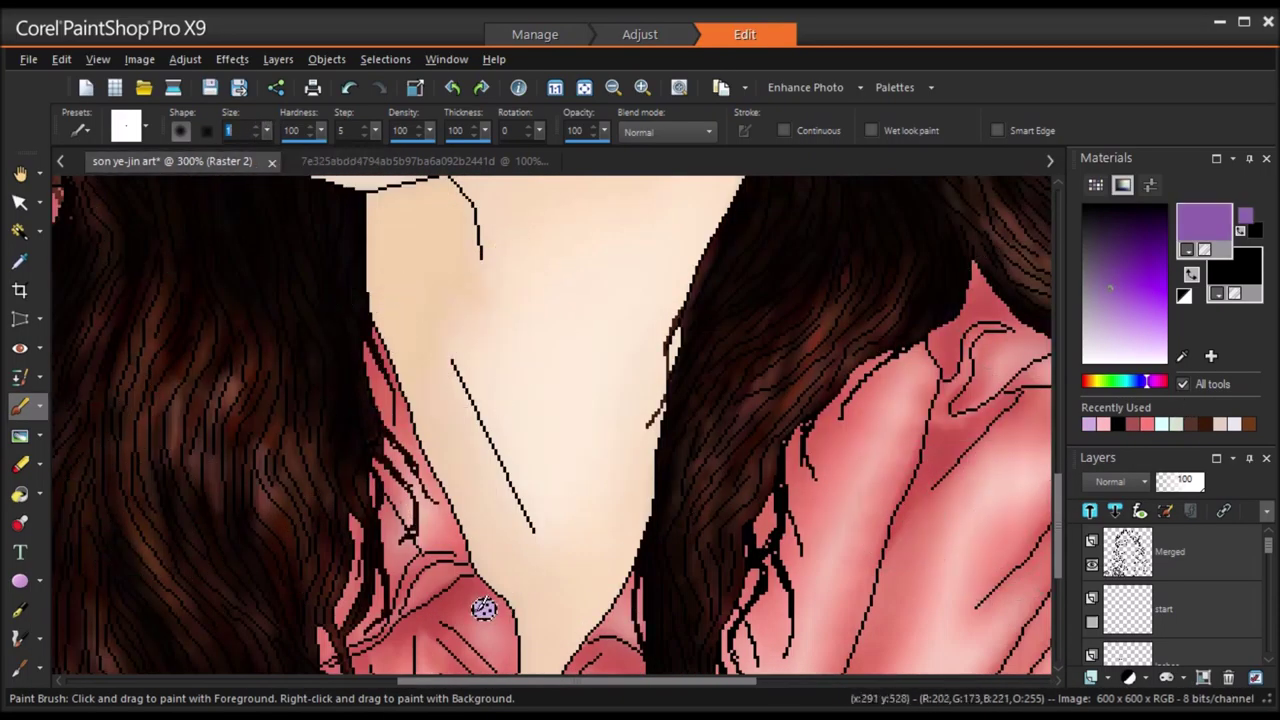
drag(479, 607, 487, 600)
drag(1059, 514, 1059, 541)
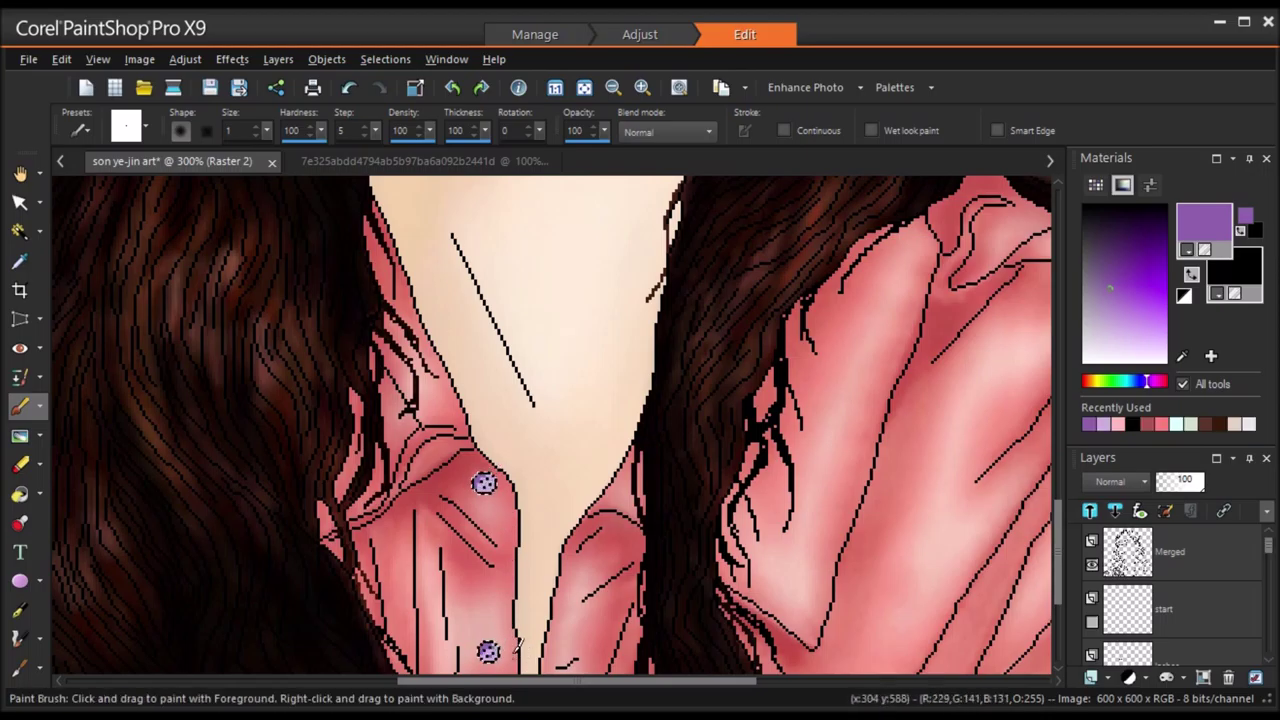
Select the white background with the Magic Wand and paint it grey on a new layer with a size 112 brush
click(585, 88)
click(20, 232)
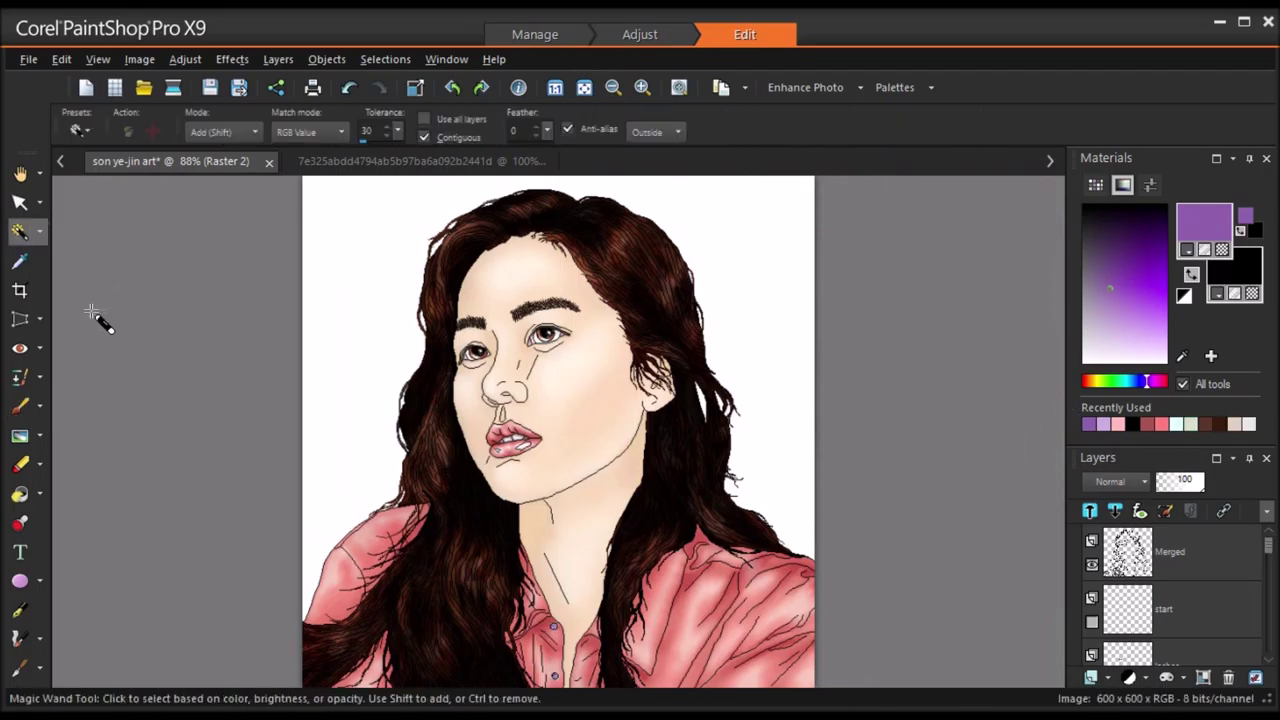
click(20, 406)
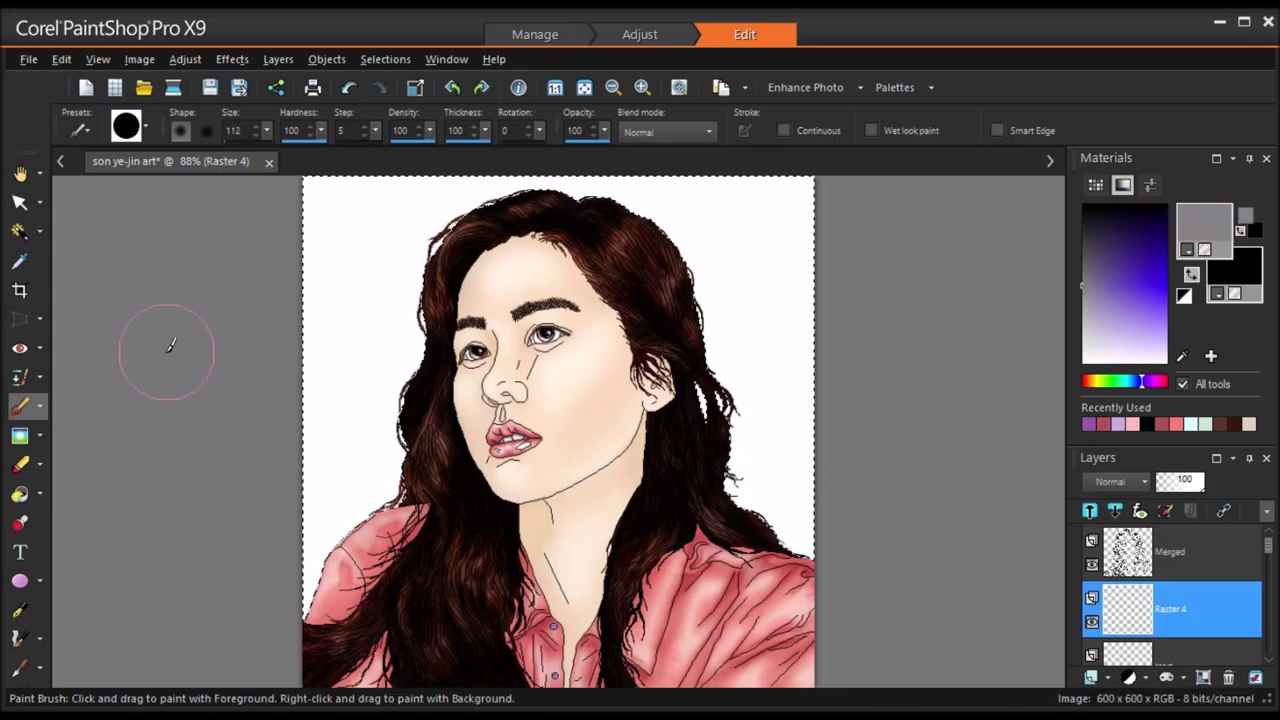
mouse_move(560, 215)
mouse_down()
mouse_move(430, 245)
mouse_move(380, 467)
mouse_move(323, 457)
mouse_move(309, 357)
mouse_move(420, 191)
mouse_move(310, 185)
mouse_up()
mouse_move(801, 503)
mouse_down()
mouse_move(750, 500)
mouse_move(720, 400)
mouse_move(737, 272)
mouse_move(724, 226)
mouse_move(745, 205)
mouse_move(770, 230)
mouse_move(749, 277)
mouse_move(818, 361)
mouse_move(812, 270)
mouse_up()
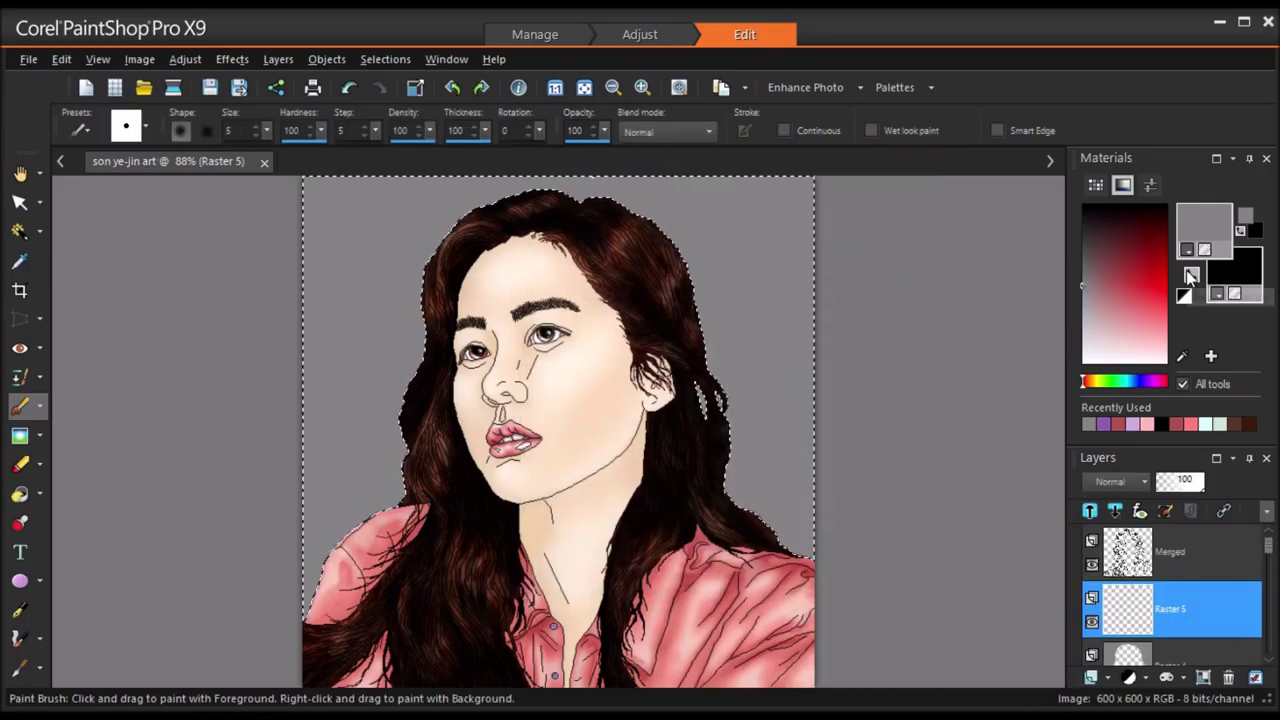
Paint a soft black shadow around the figure's outline on Raster 5 with a size 75 brush at hardness 20
click(1190, 276)
drag(267, 131, 298, 154)
drag(321, 131, 242, 170)
mouse_move(329, 591)
mouse_down()
mouse_move(429, 400)
mouse_move(457, 229)
mouse_move(651, 257)
mouse_move(715, 432)
mouse_move(810, 558)
mouse_up()
Blur the black outline shadow with the Average filter at aperture 15 and set the layer's opacity to 14
drag(1190, 481, 1162, 487)
click(139, 59)
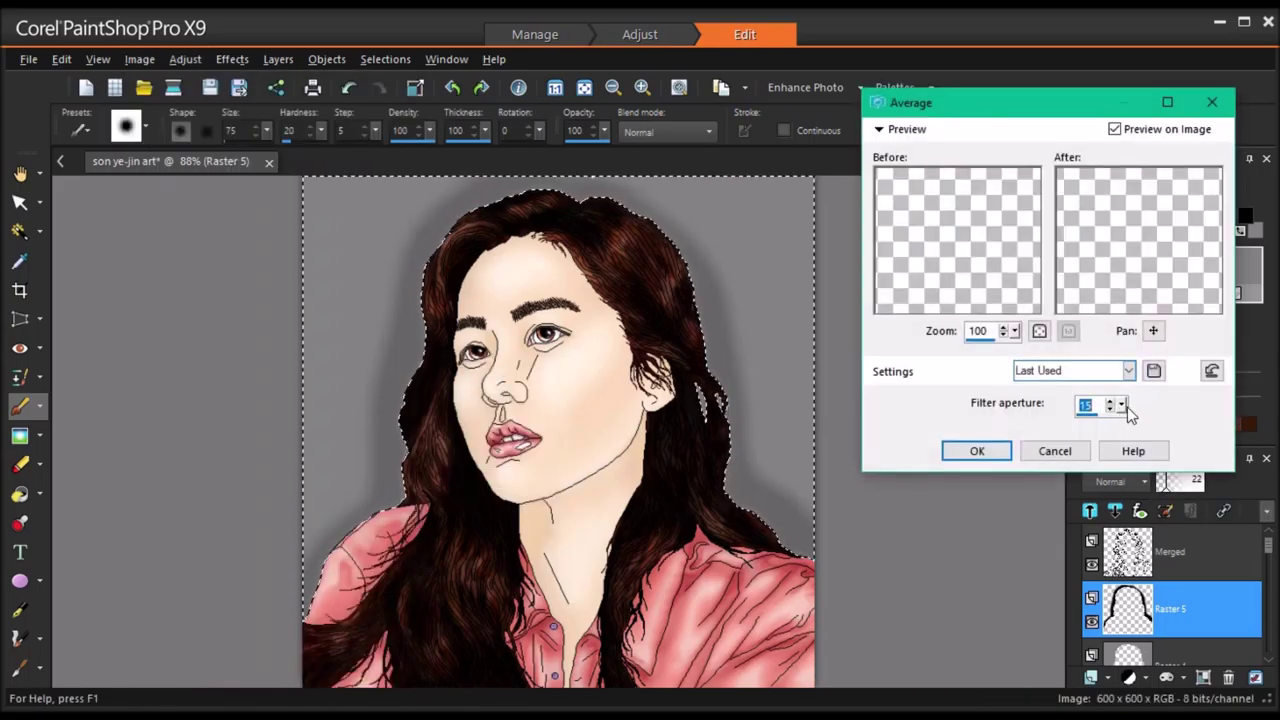
click(977, 451)
drag(1166, 484, 1162, 485)
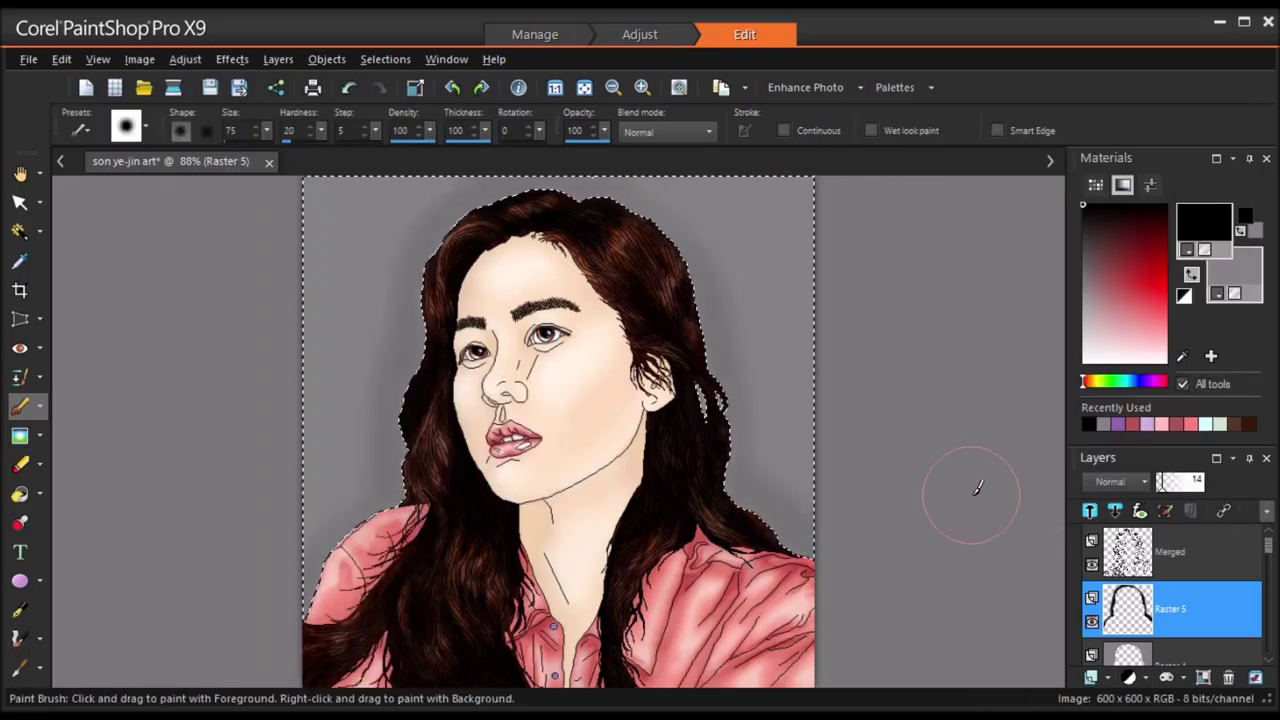